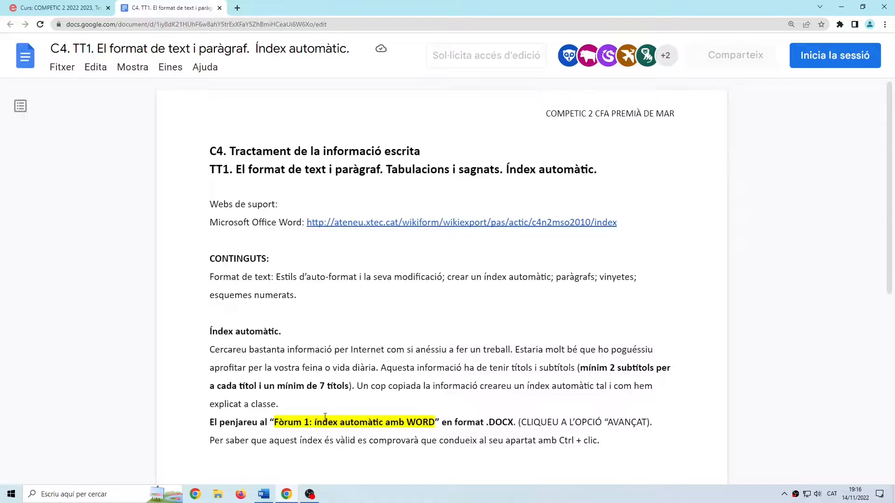
Open the Microsoft Office 2010 support website linked in the assignment document
left_click(264, 494)
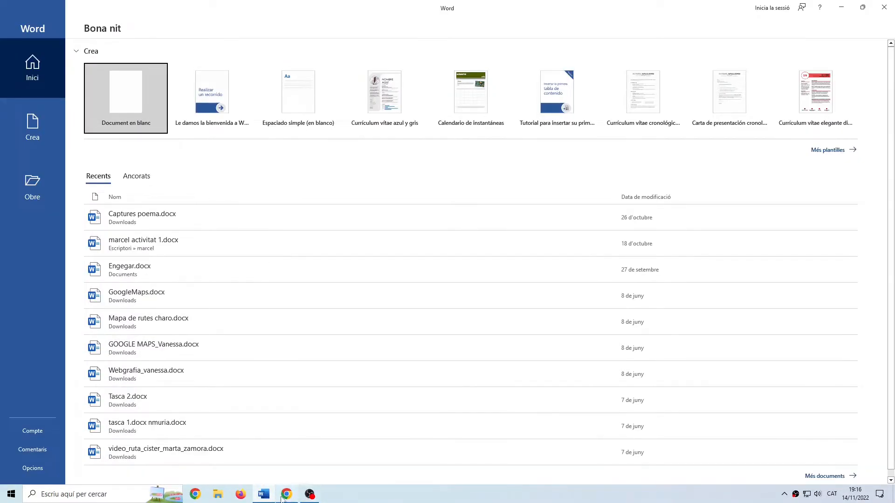
left_click(285, 495)
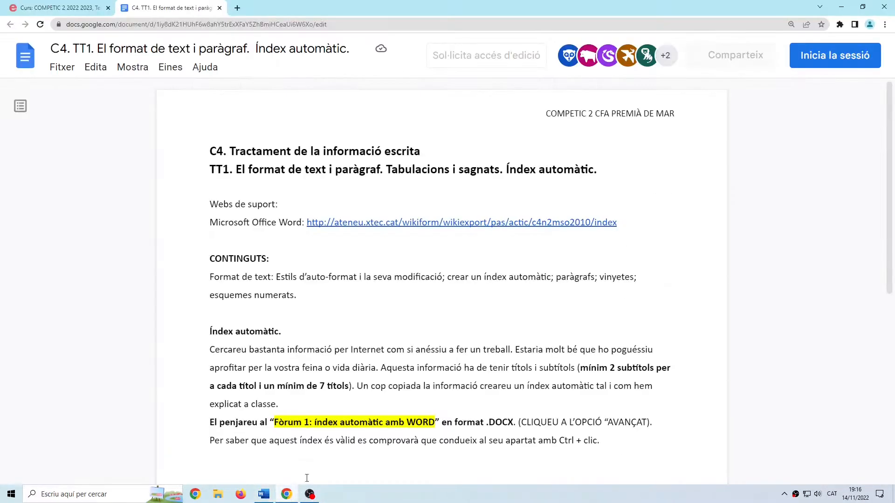
left_click(343, 224)
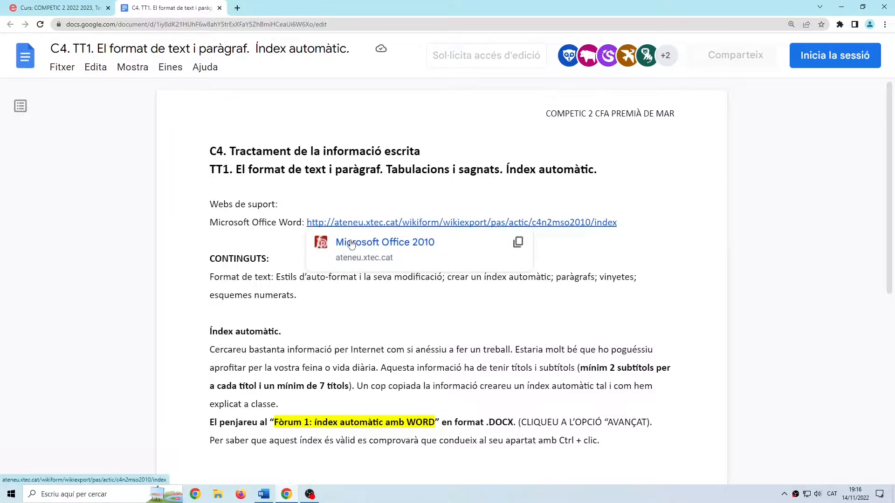
left_click(352, 244)
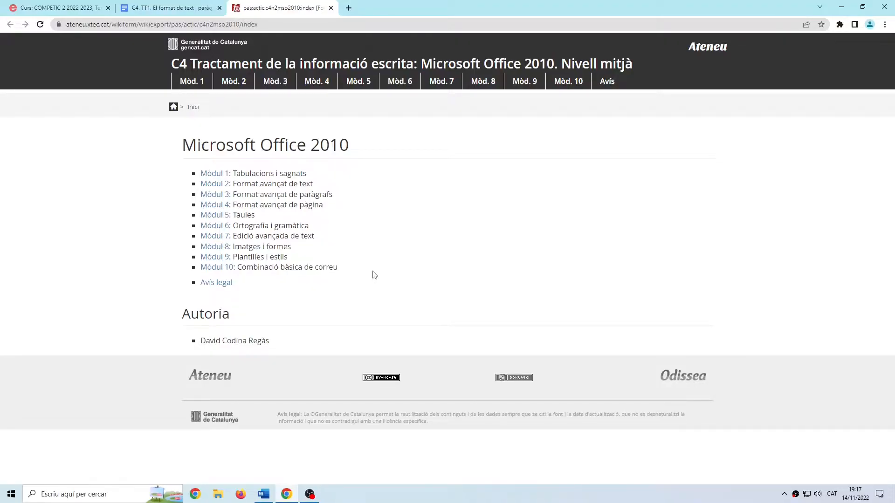
Switch to Word and create a blank document
left_click(263, 494)
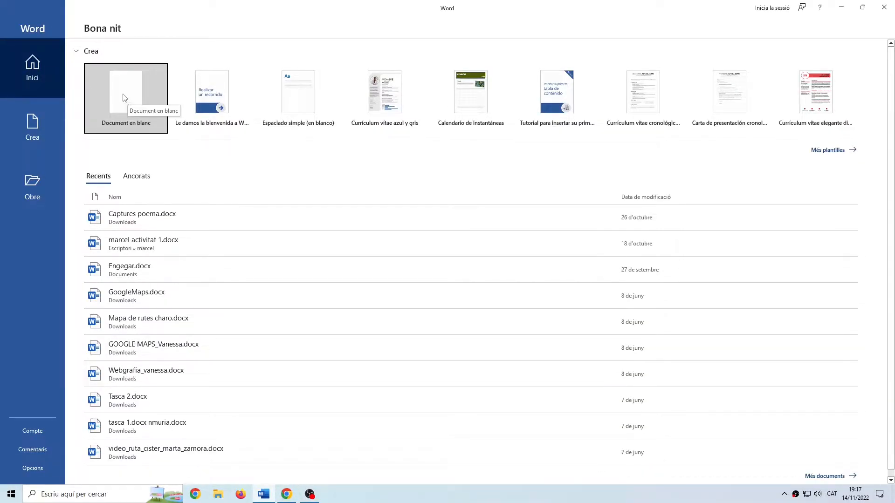
left_click(125, 98)
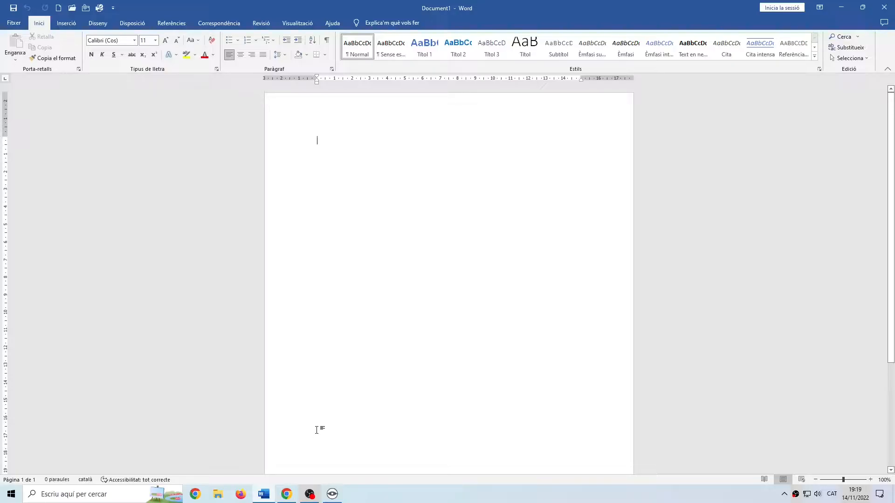
Copy the Microsoft Office 2010 heading and the list of modules 1 to 10 from the Chrome page, and return to the blank Word document
left_click(288, 494)
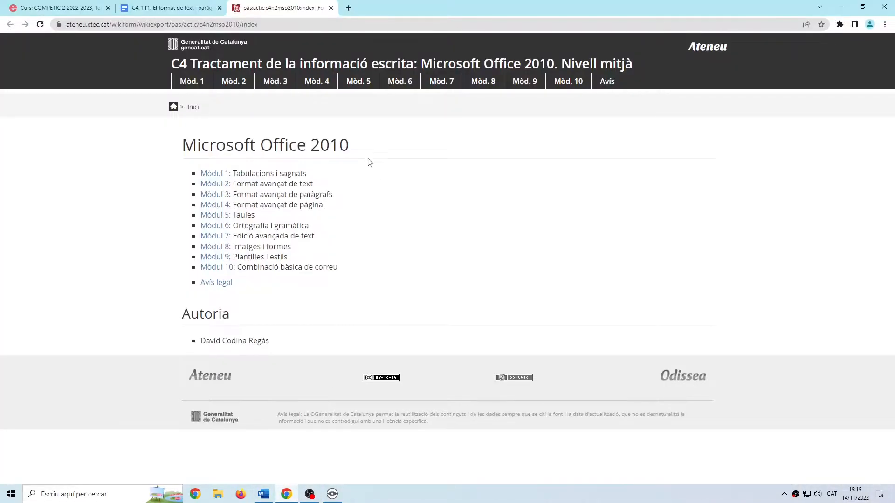
left_click_drag(347, 272, 202, 175)
left_click(175, 137)
left_click_drag(181, 143, 349, 272)
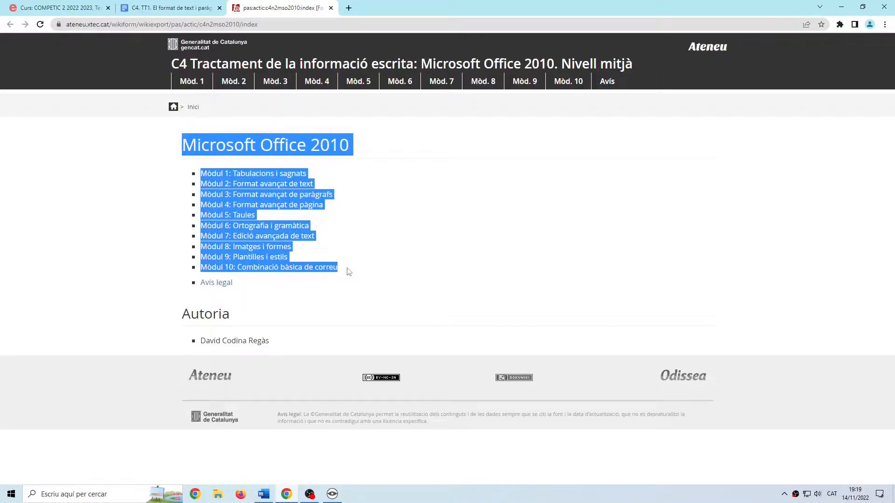
right_click(319, 145)
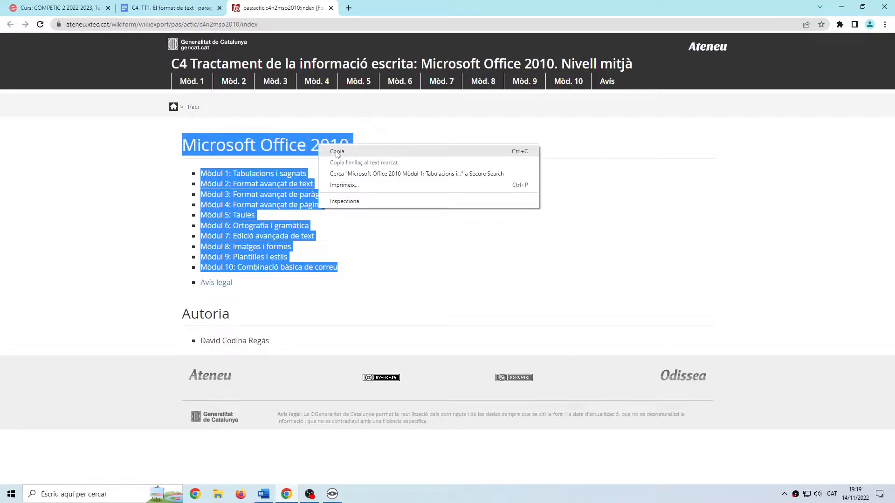
left_click(337, 152)
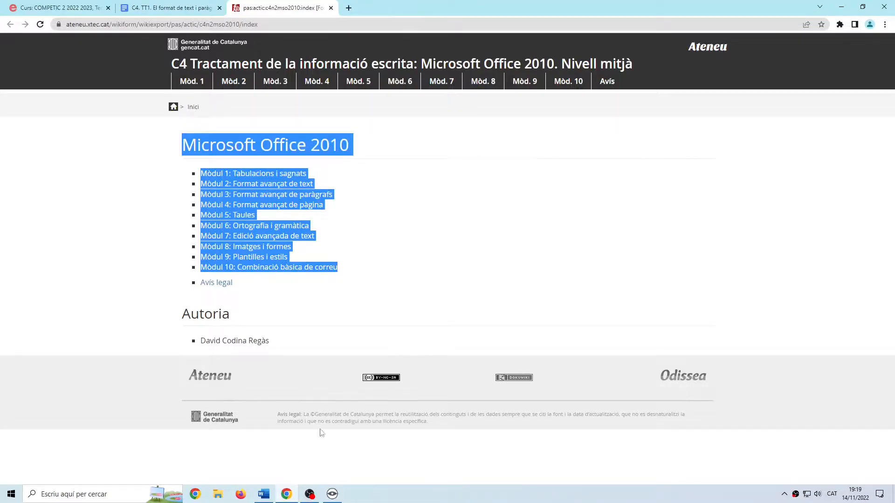
left_click(263, 495)
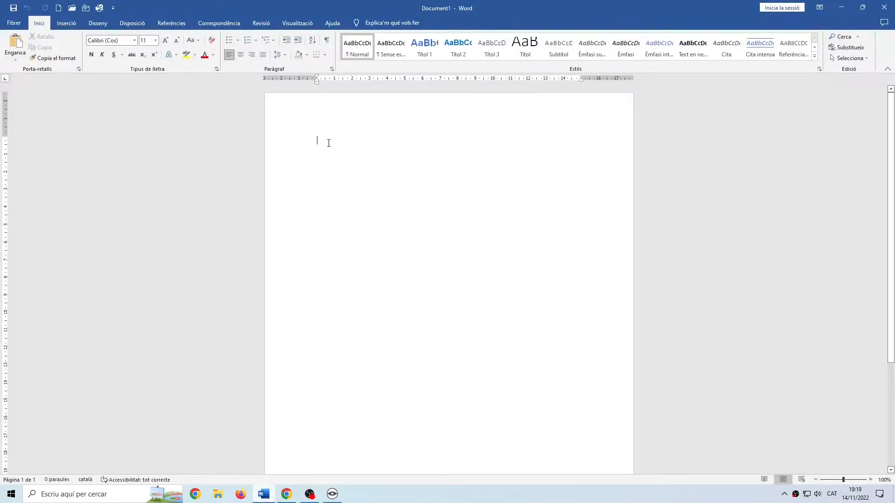
right_click(328, 143)
left_click(347, 200)
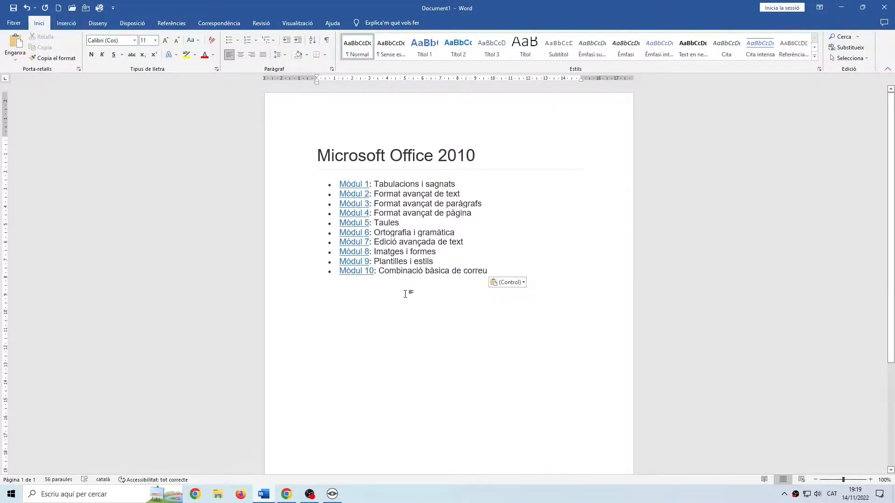
key("ctrl+z")
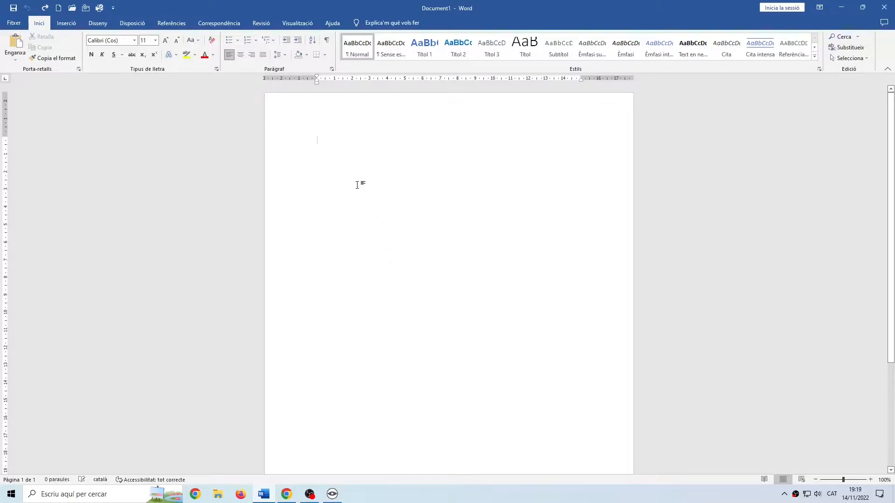
Paste the copied heading and module list as text only, and add an empty line below the Mòdul 1 entry
right_click(320, 147)
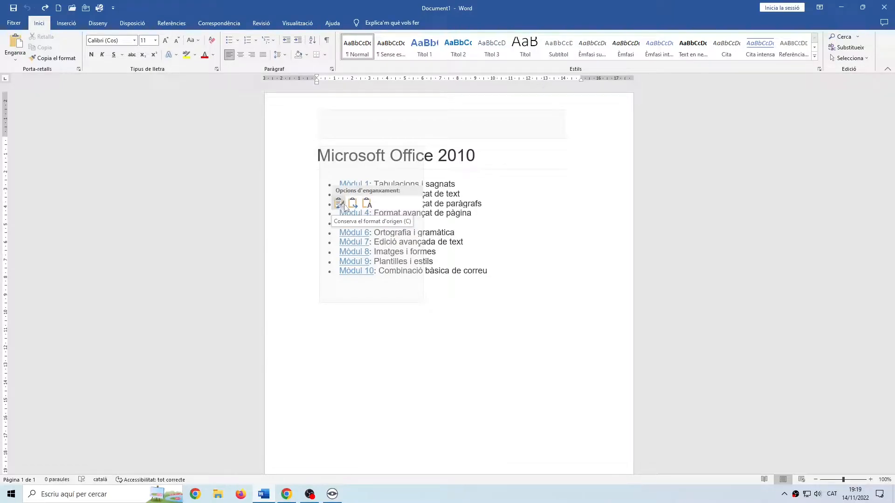
left_click(367, 204)
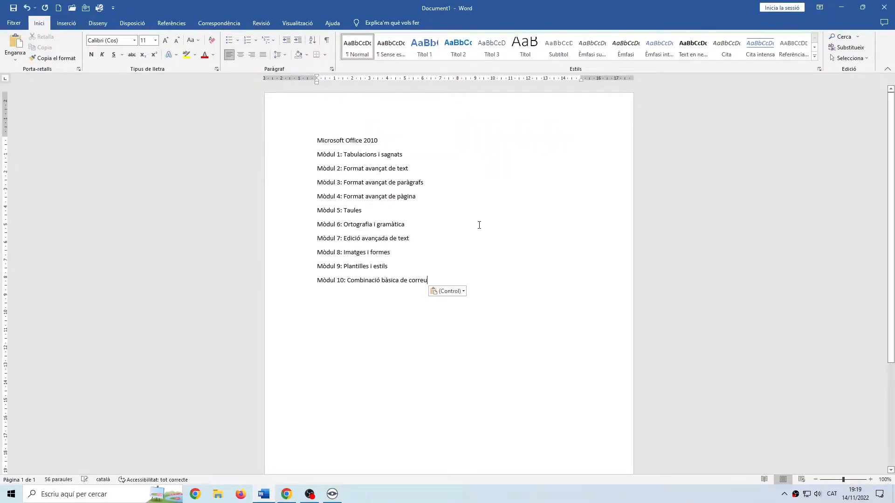
scroll(479, 226, "up", 4, "ctrl")
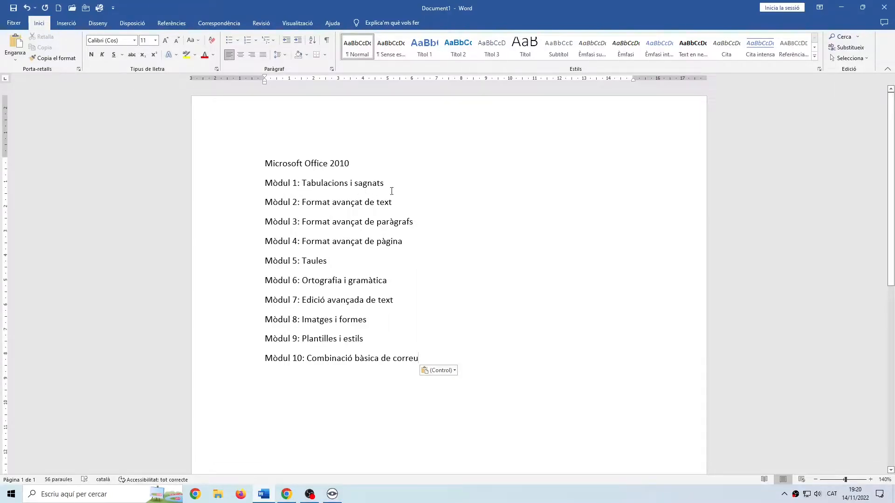
key("Return")
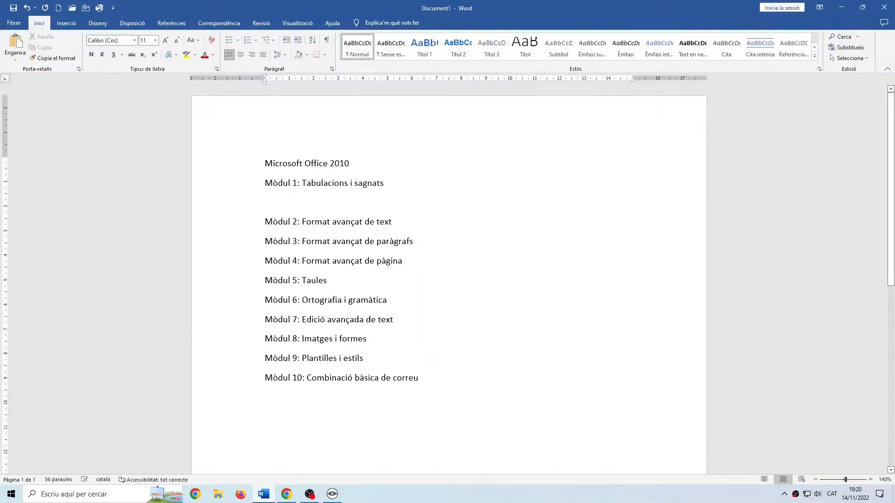
Open the Mòdul 1 page in Chrome and copy its list of practices, Pràctica 1 to Pràctica 4
left_click(286, 494)
left_click(444, 226)
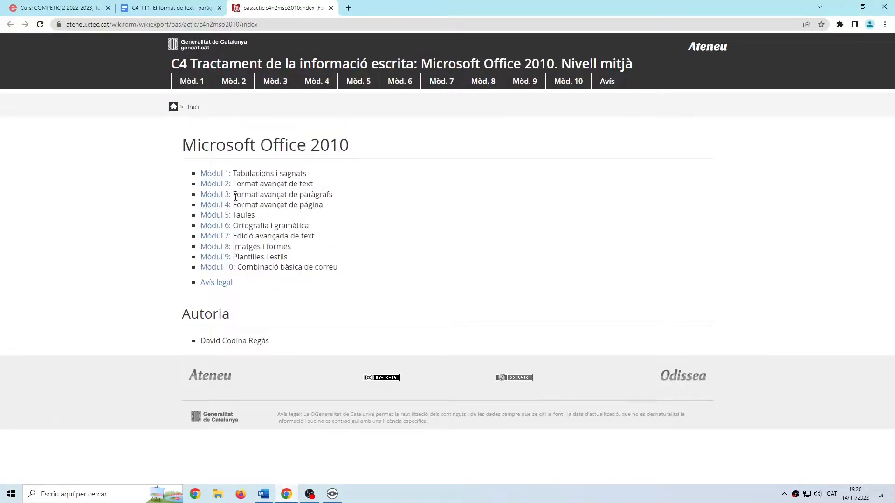
left_click(219, 175)
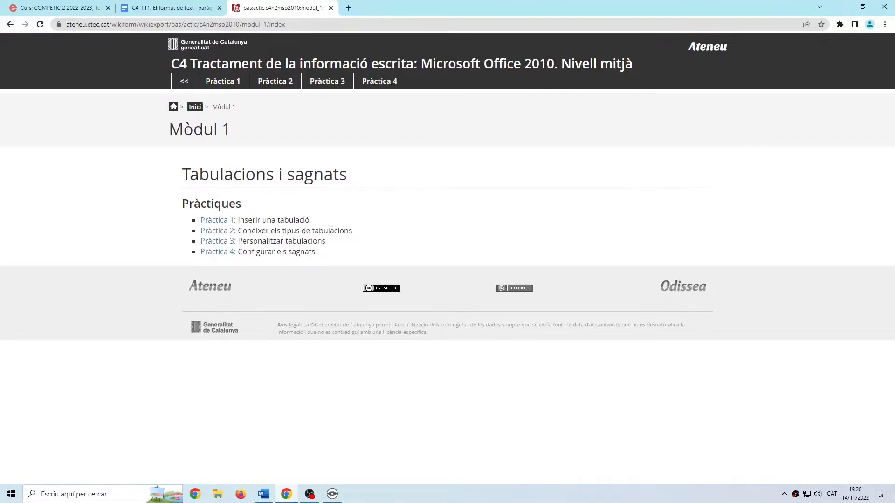
left_click_drag(313, 254, 200, 221)
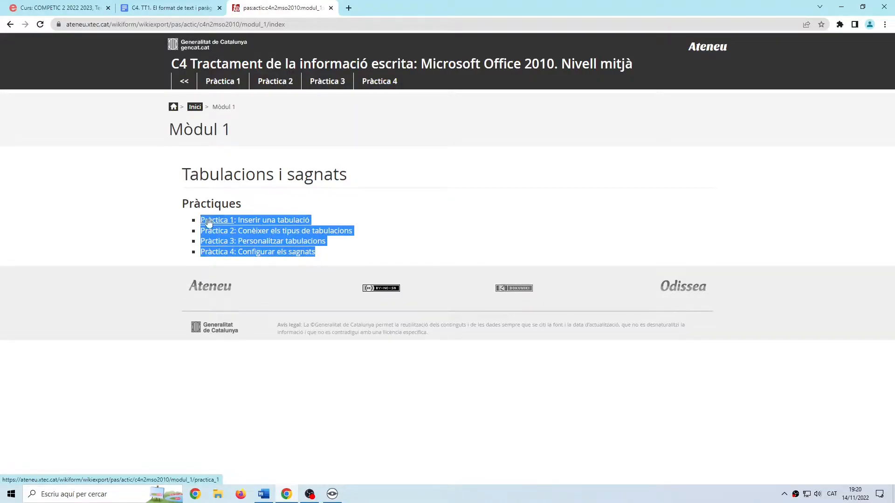
right_click(297, 226)
left_click(315, 235)
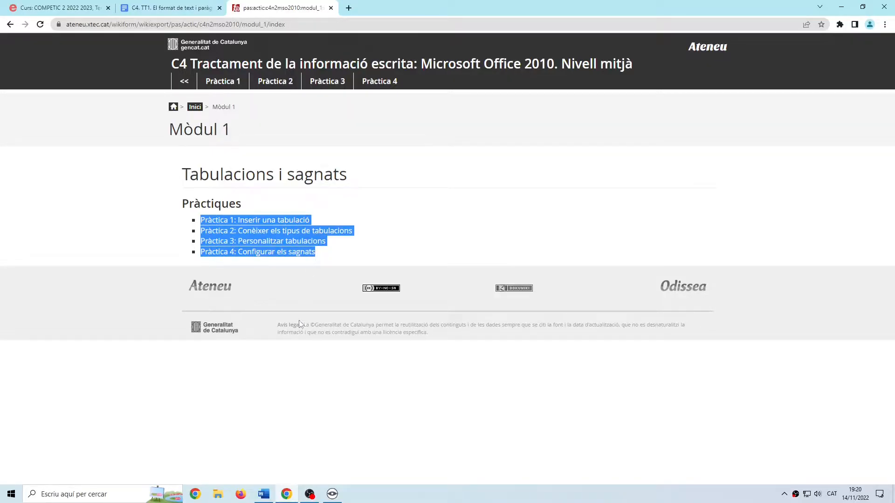
Paste the practices as text only below Mòdul 1 in the Word document, and add an empty line after Pràctica 4
left_click(263, 494)
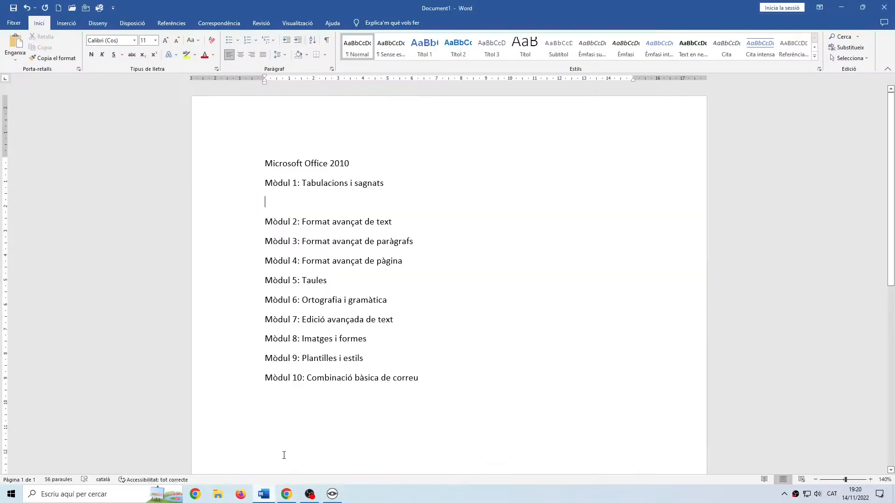
right_click(310, 206)
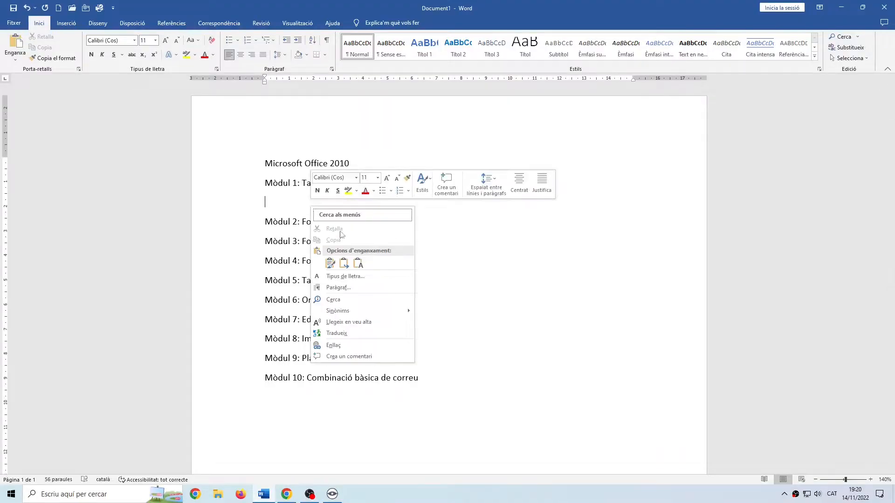
left_click(358, 262)
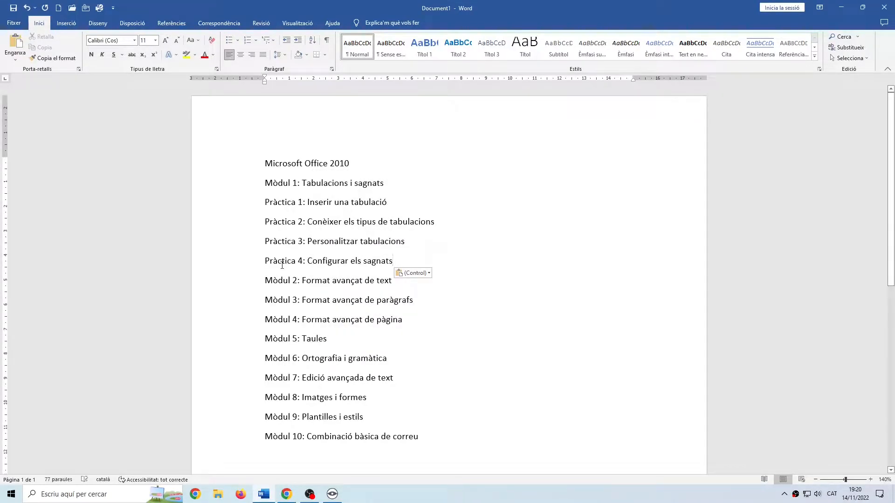
key("Return")
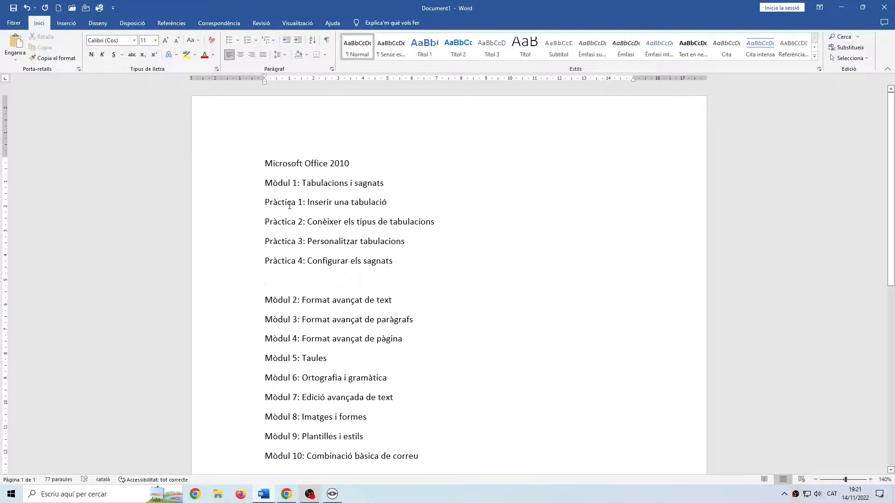
Open Pràctica 1 of Mòdul 1 in Chrome and copy its "Les tabulacions de paràgraf" heading with all the content beneath it
left_click(287, 494)
left_click(367, 249)
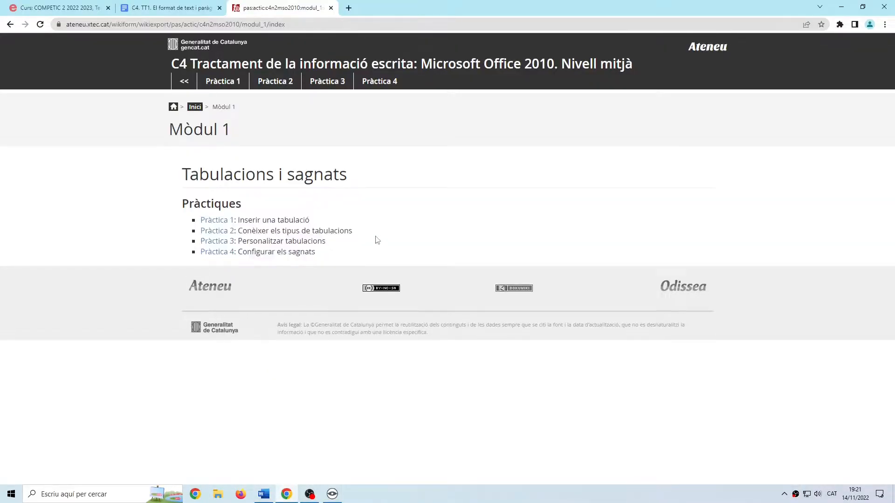
left_click(214, 223)
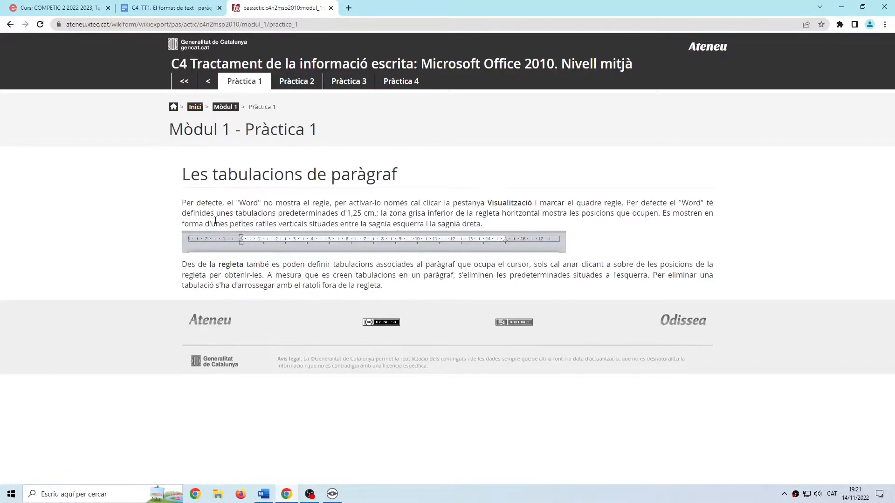
left_click_drag(181, 174, 421, 284)
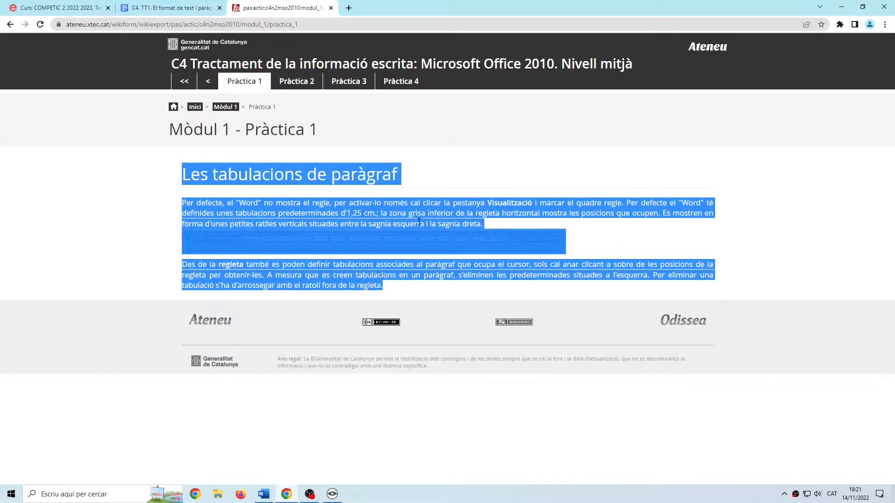
right_click(289, 209)
left_click(303, 214)
Paste the copied practice content as text only on a new line below Pràctica 1 in the Word document
mouse_move(264, 494)
left_click(296, 440)
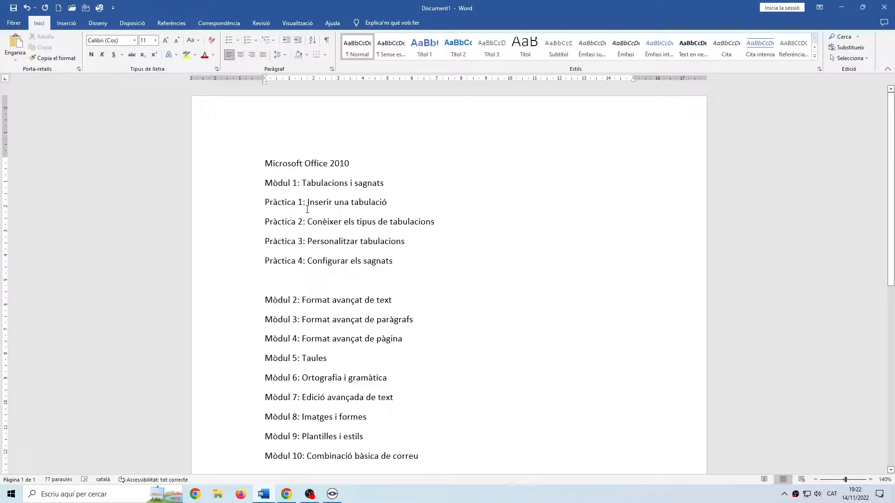
key("Return")
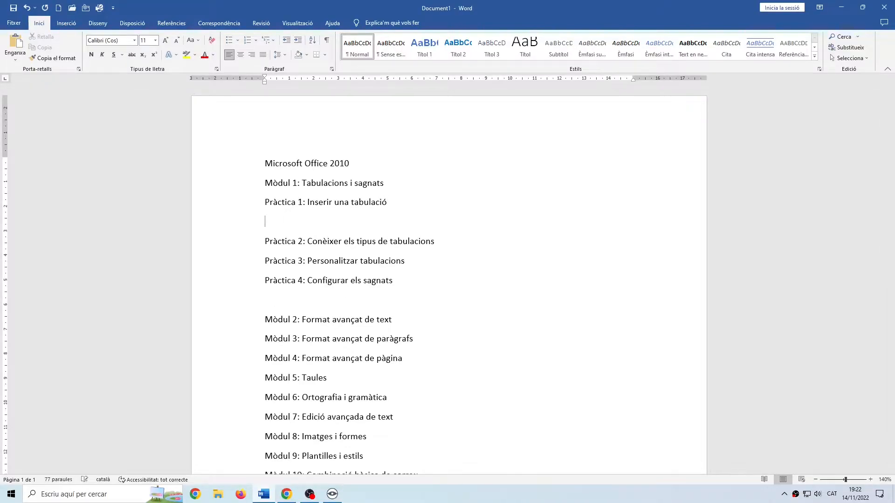
right_click(315, 220)
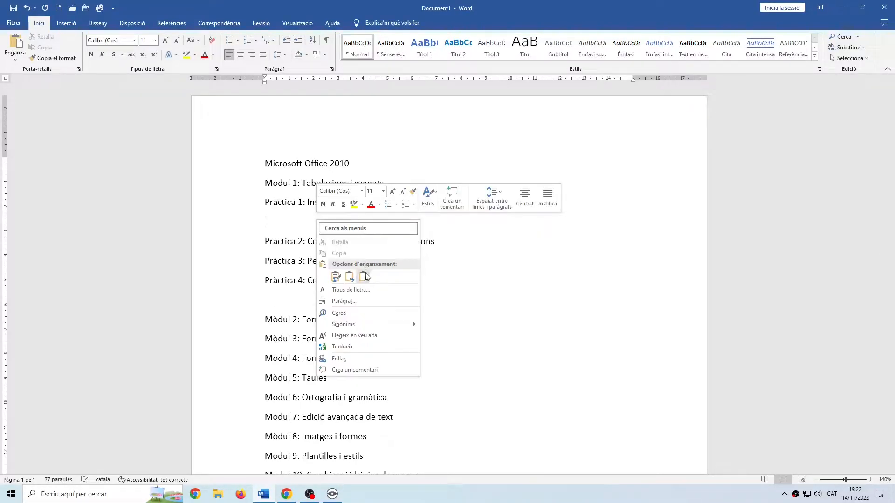
left_click(363, 275)
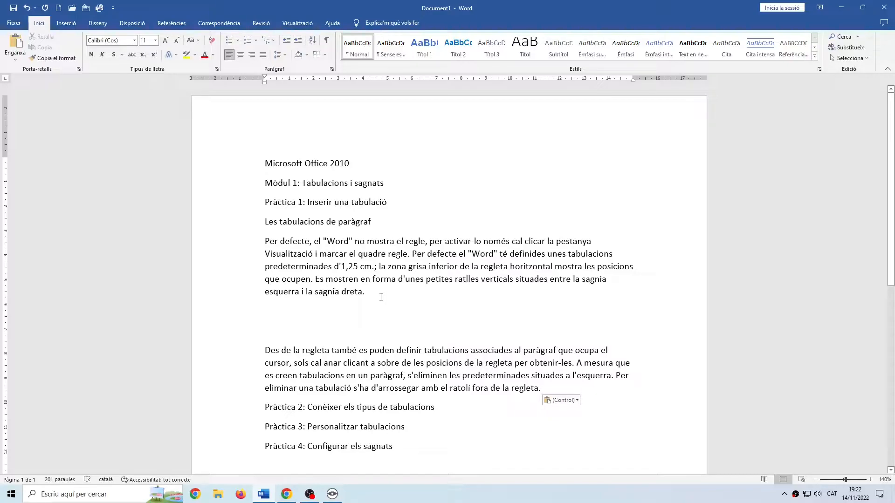
Delete the empty lines between the two pasted paragraphs under "Les tabulacions de paràgraf"
left_click(272, 315)
key("Delete")
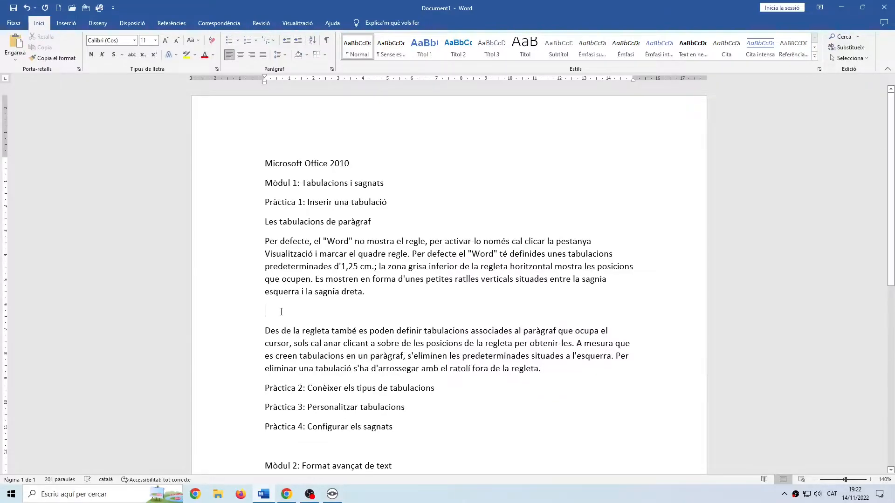
key("Delete")
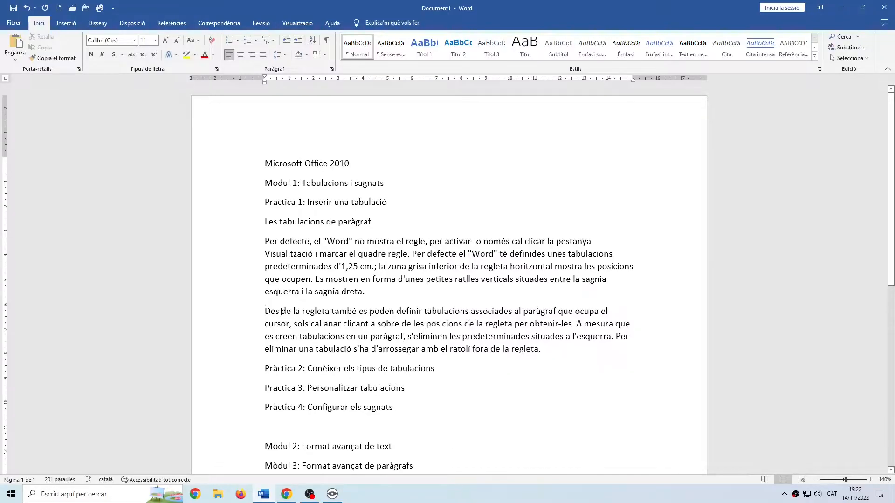
Open Pràctica 2 of Mòdul 1 in Chrome and copy its "Tipus de tabulacions" heading and paragraph, leaving out the tab types table
left_click_drag(267, 241, 543, 350)
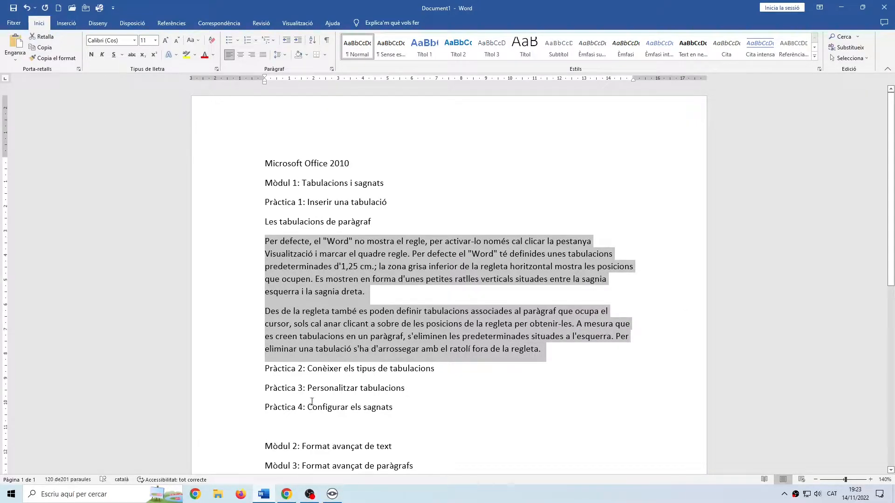
left_click(286, 494)
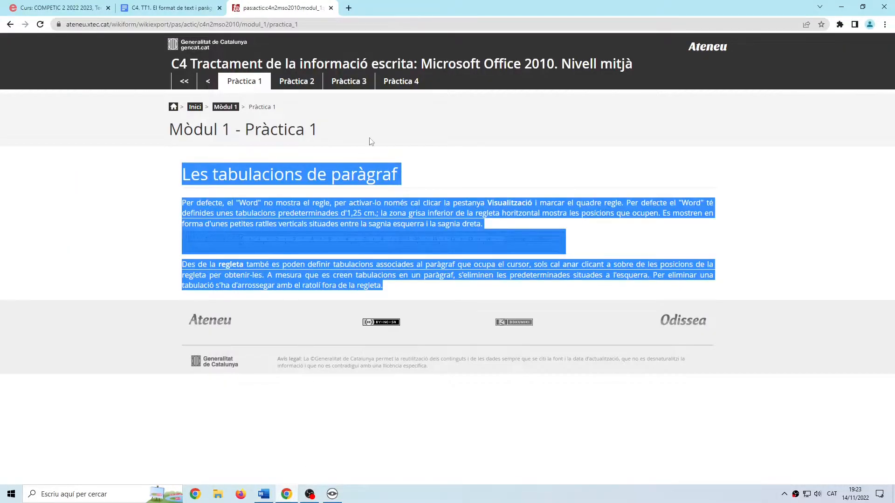
left_click(363, 140)
left_click(225, 106)
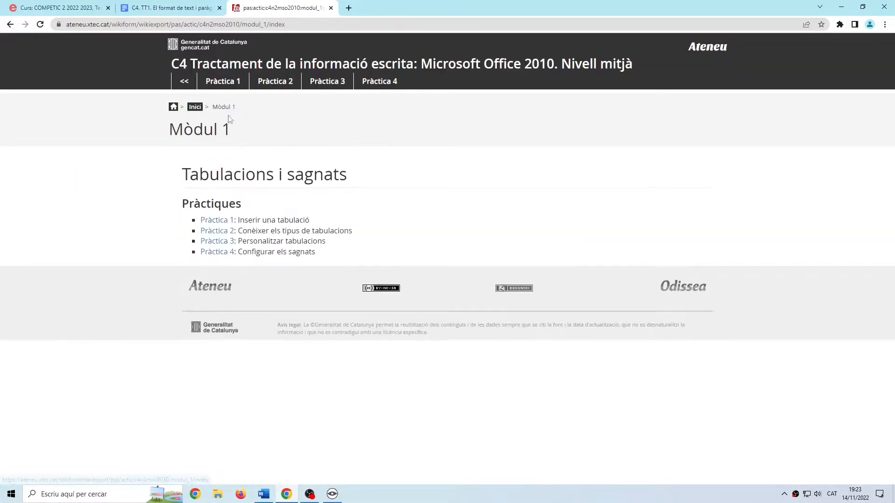
left_click(218, 231)
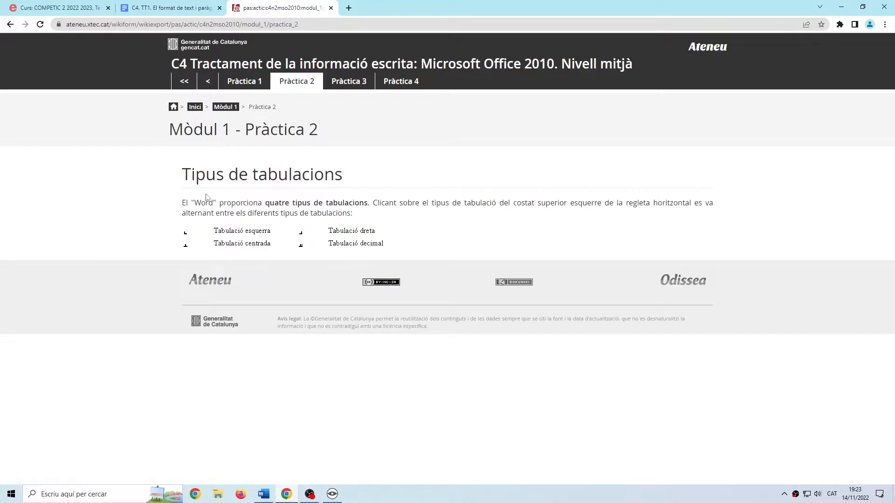
left_click_drag(183, 174, 430, 248)
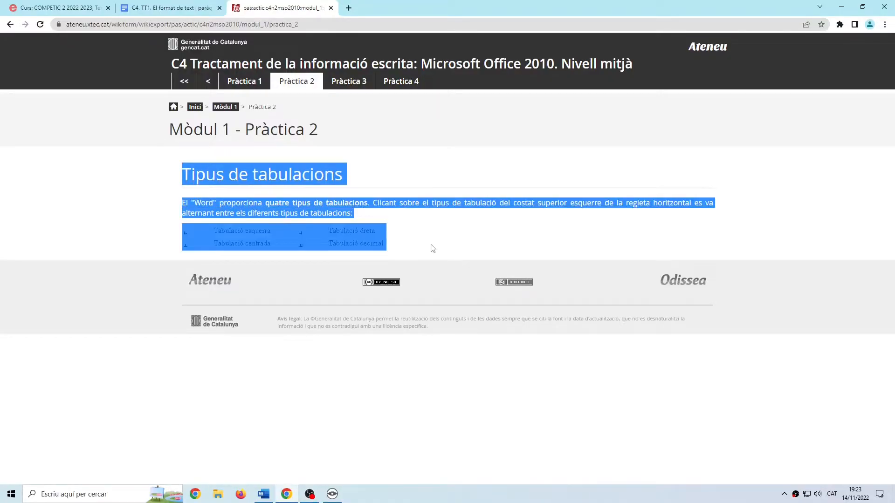
left_click(402, 223)
left_click_drag(183, 173, 384, 221)
key("ctrl+c")
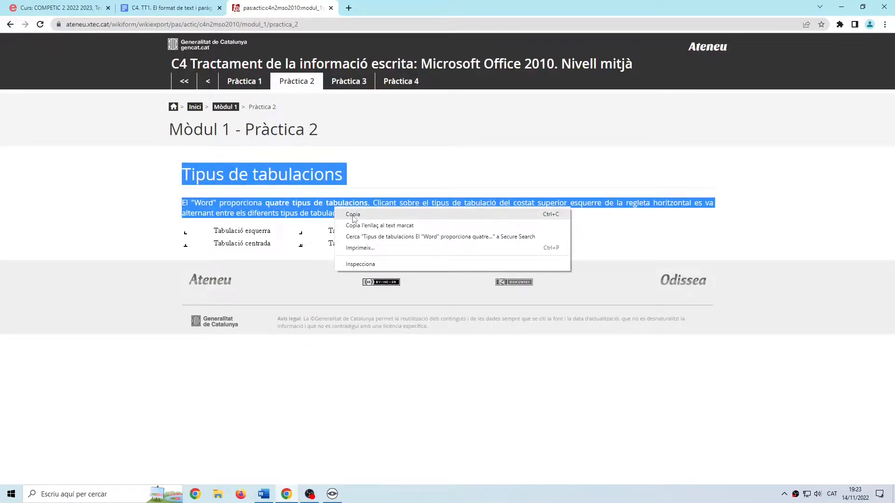
left_click(353, 214)
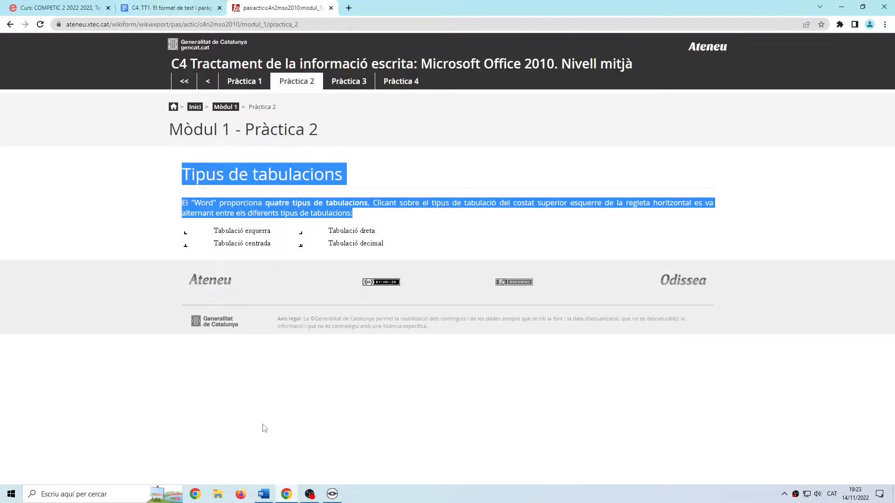
Paste the copied content as text only on a new line below Pràctica 2 in Word, and replace its closing colon with a period
left_click(264, 495)
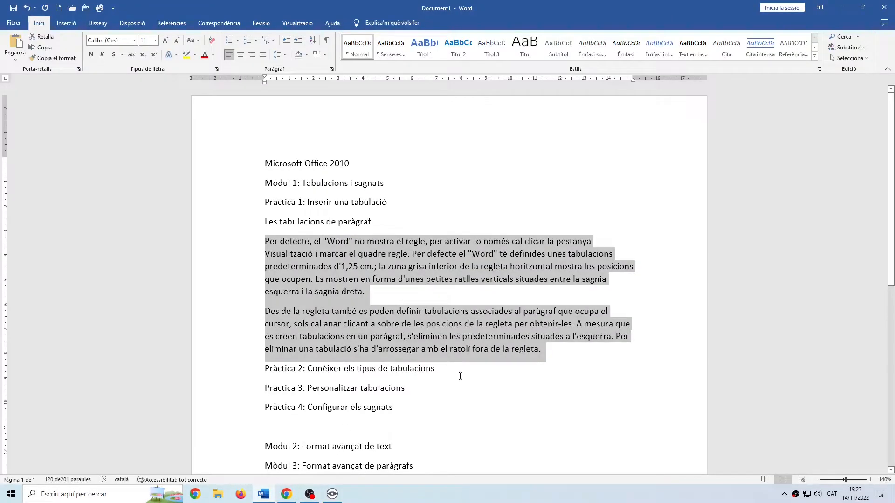
left_click(445, 372)
key("Return")
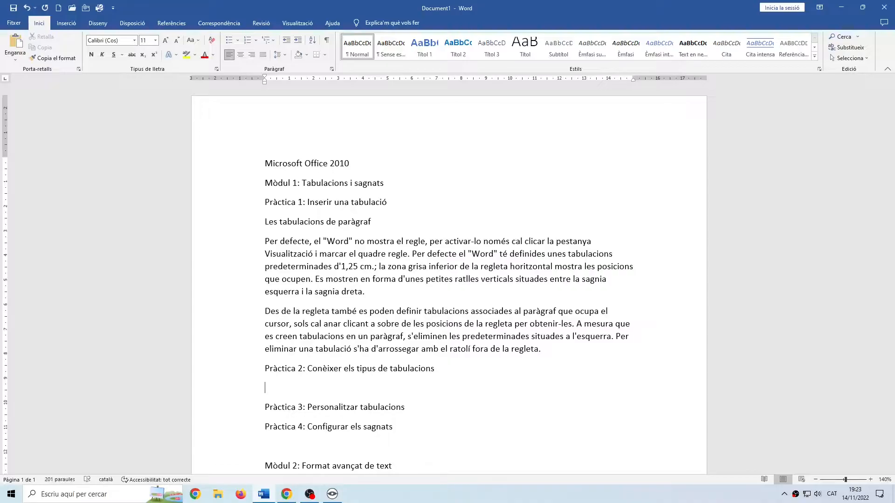
right_click(296, 389)
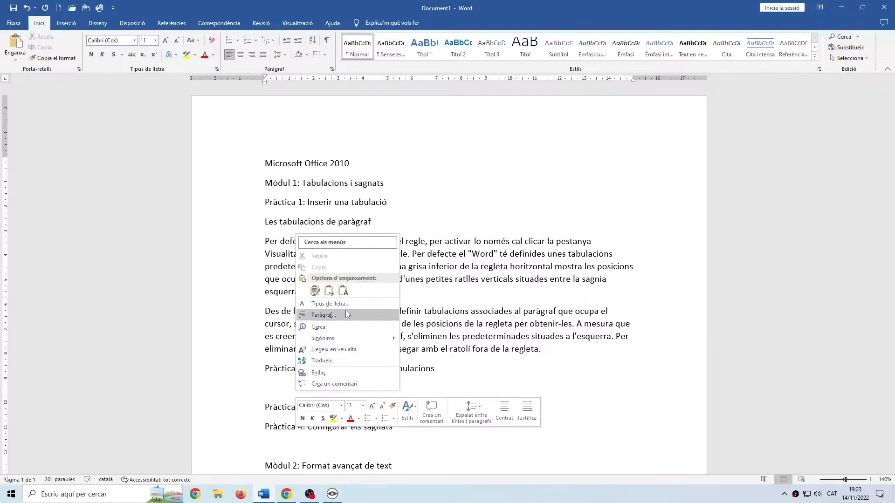
left_click(344, 292)
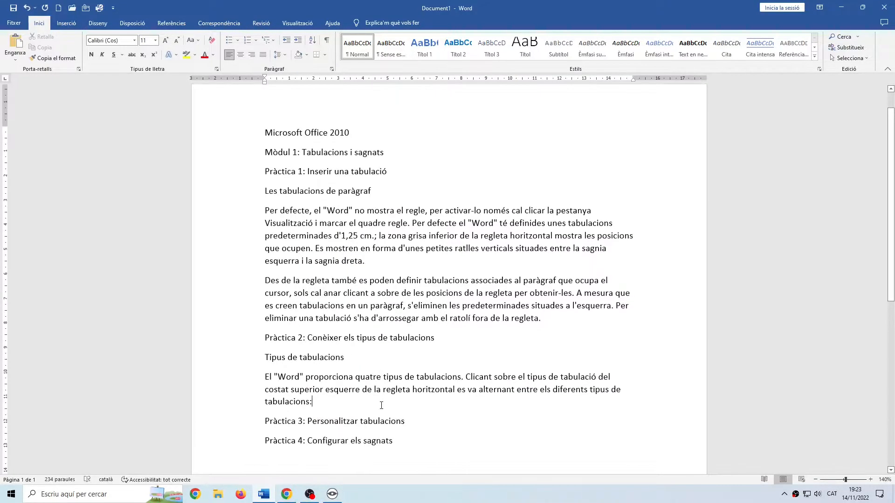
key("BackSpace")
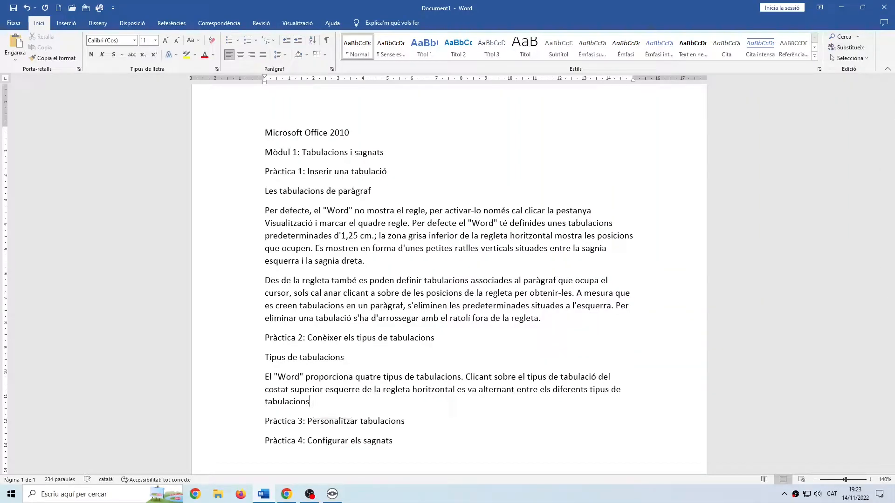
Paste the Pràctica 3 and Pràctica 4 content below their titles in Mòdul 1 and delete the empty lines within and between them
scroll(378, 407, "down", 1)
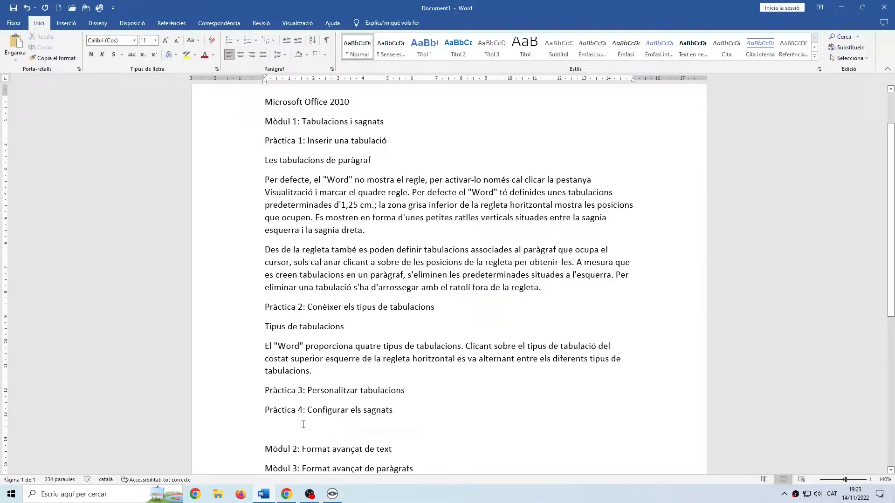
key("ctrl+v")
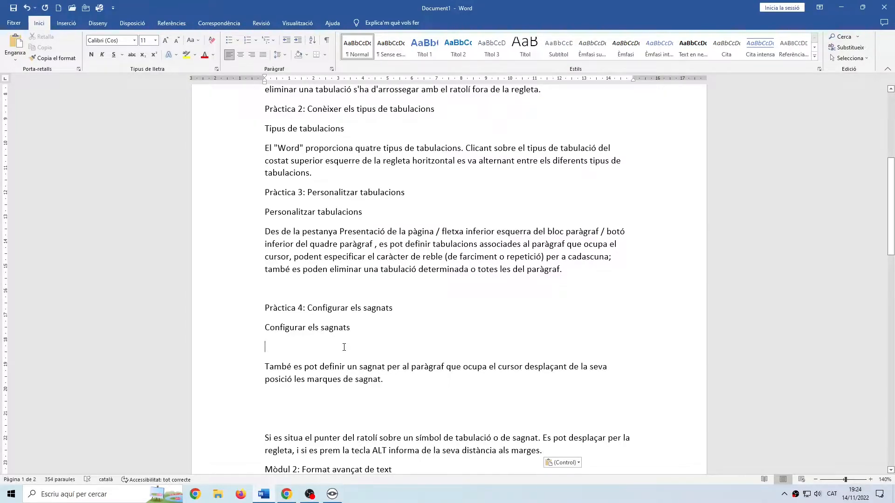
left_click(344, 347)
key("Delete")
left_click(299, 381)
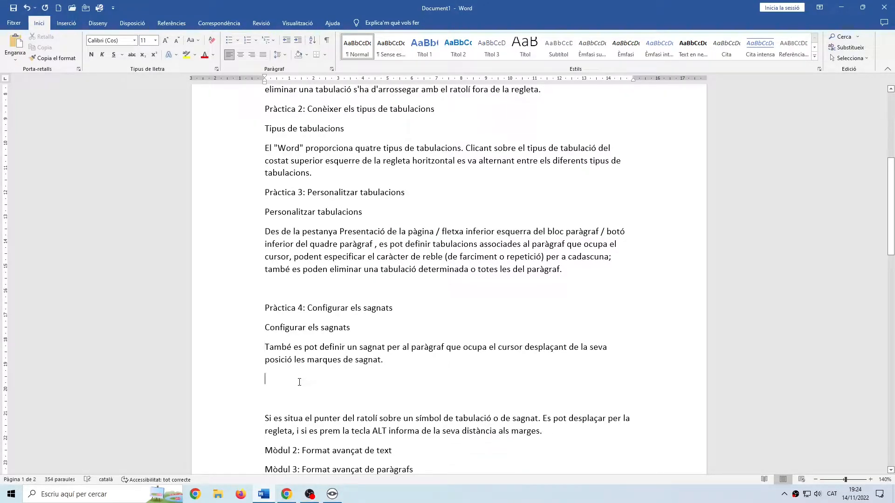
key("Delete")
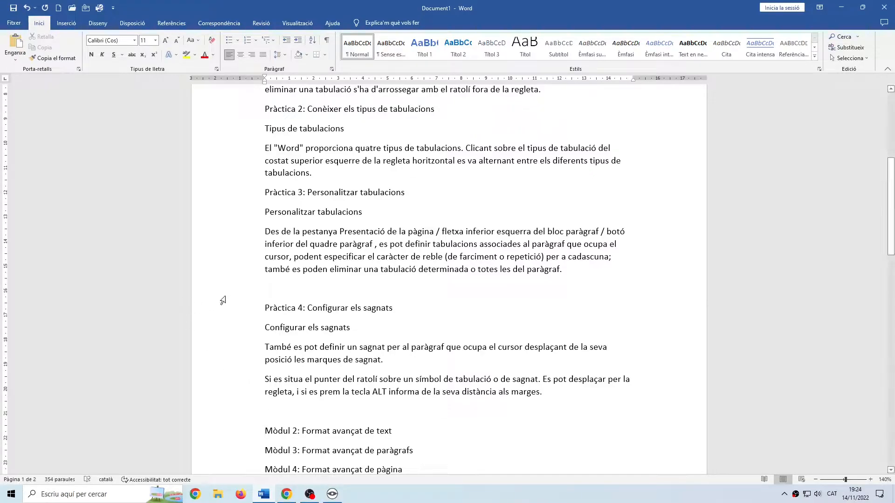
left_click(317, 290)
key("Delete")
Add the titles of Pràctica 1 to 7 below Mòdul 2, and paste the "Lletra capital" content as text only below its Pràctica 1
scroll(410, 381, "down", 1)
left_click(410, 382)
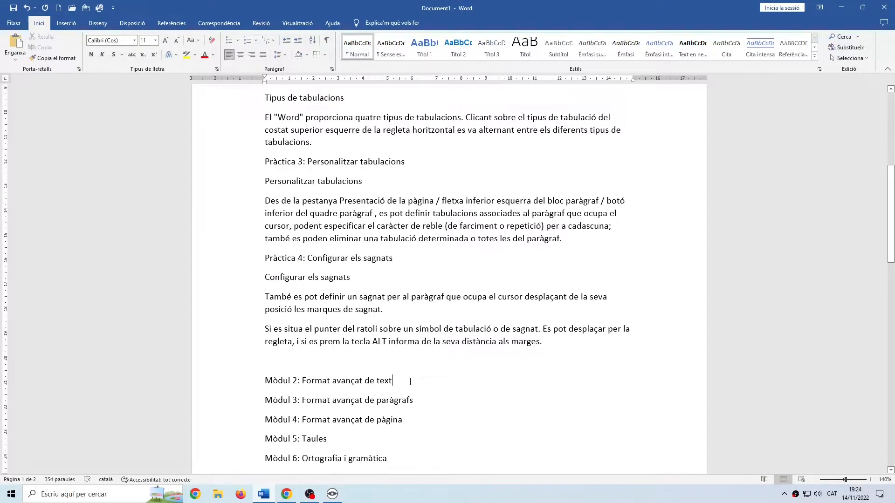
key("Return")
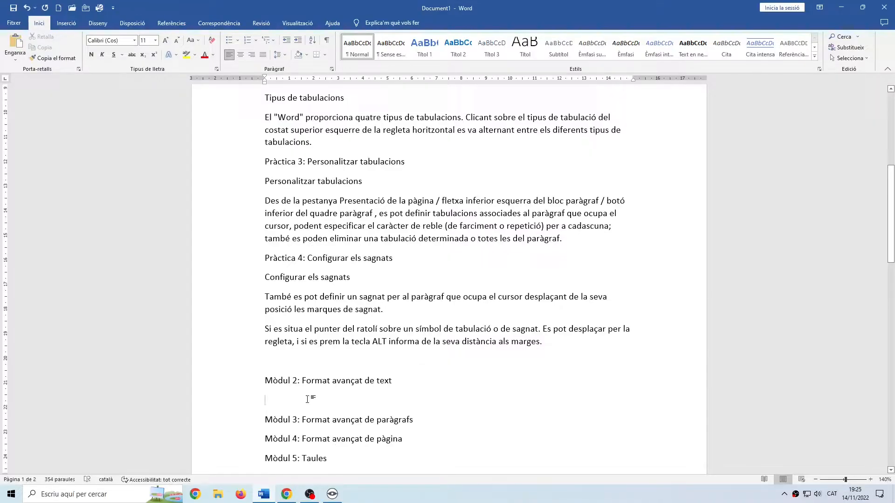
type("Pràctica 1: Configurar la lletra capital Pràctica 2: Copiar el format Pràctica 3: Configurar autoformats Pràctica 4: Fer salts de pàgina Pràctica 5: Configurar numeracions Pràctica 6: Configurar vinyetes Pràctica 7: Configurar esquemes numerats")
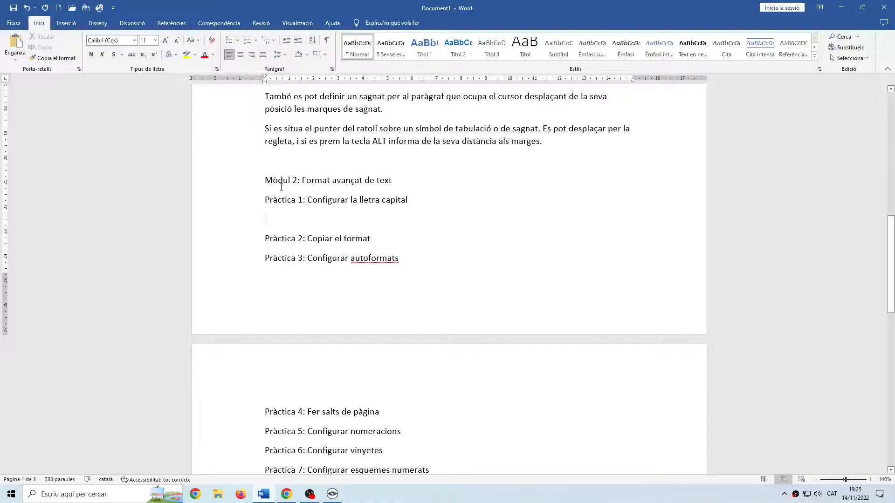
right_click(320, 227)
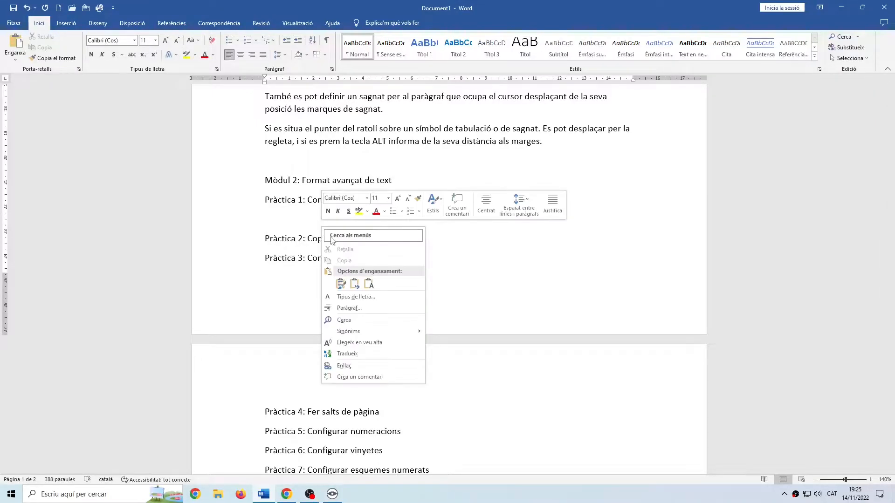
left_click(367, 280)
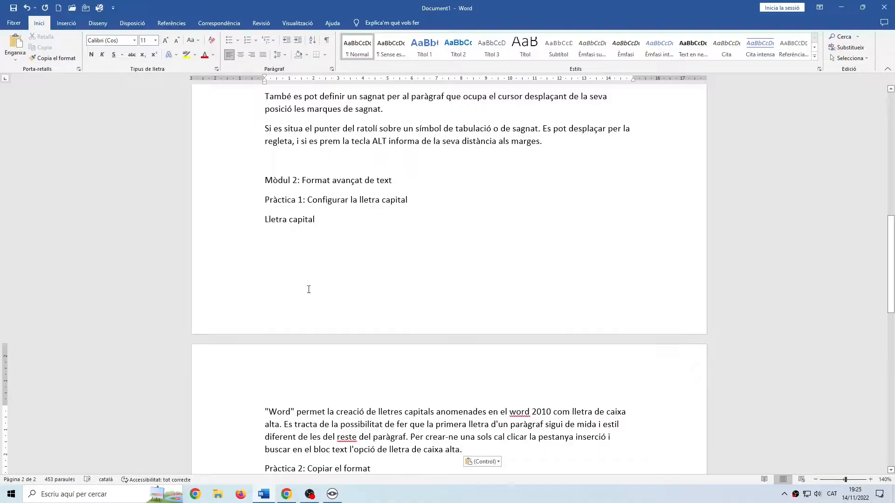
Add an empty line below Pràctica 2 of Mòdul 2, and copy that practice's "Copiar el format" heading and text from Chrome
scroll(309, 290, "down", 3)
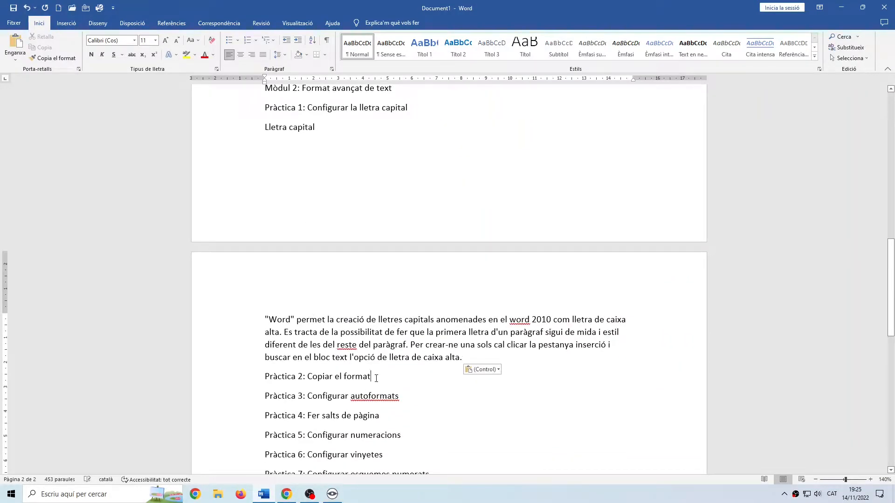
key("Return")
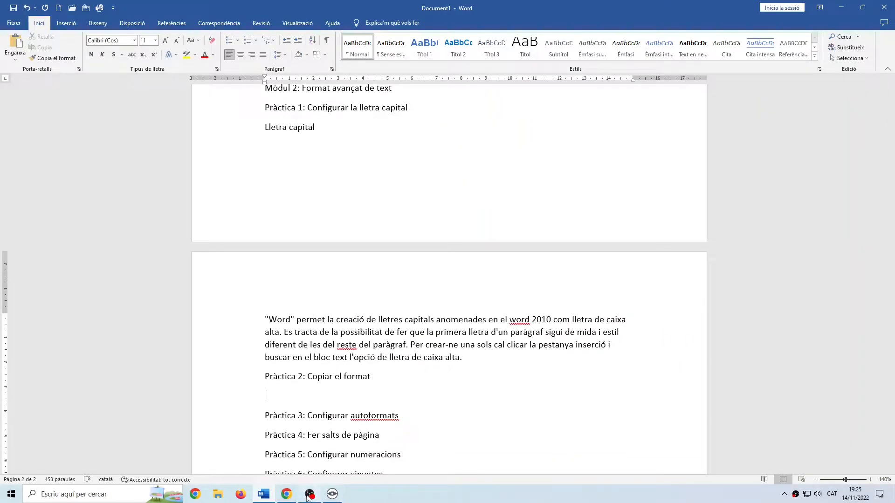
left_click(287, 495)
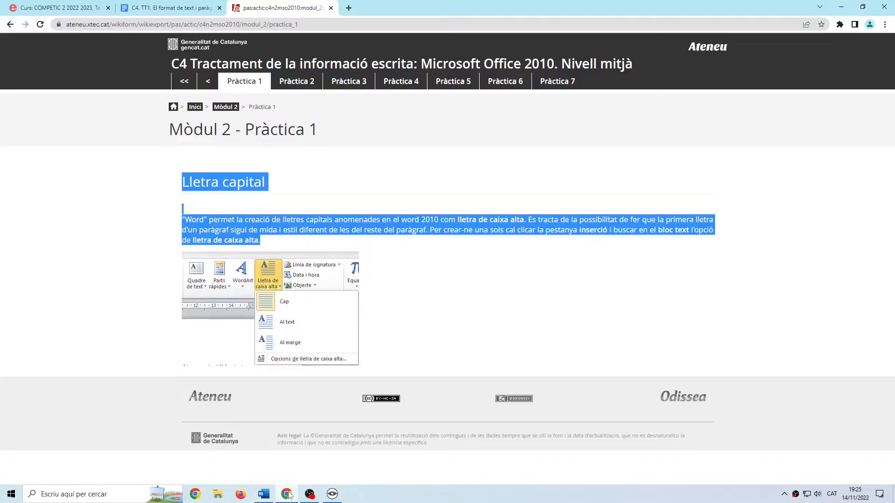
left_click(221, 109)
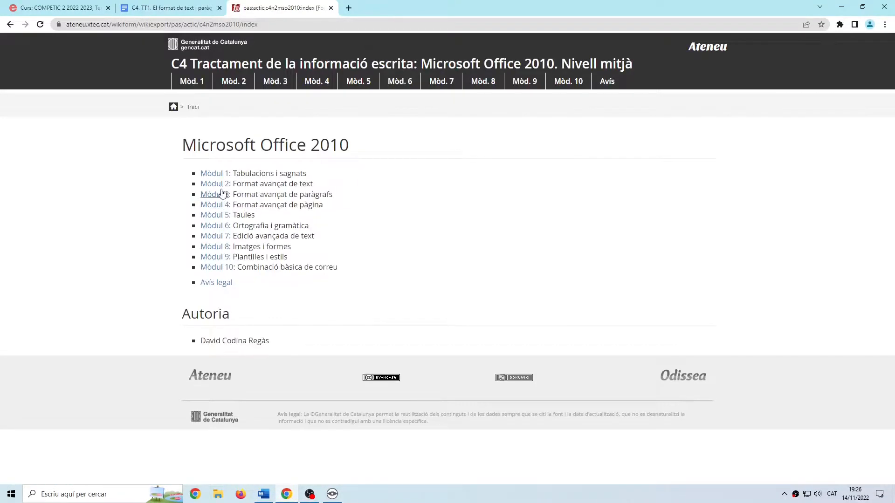
left_click(222, 185)
left_click(229, 214)
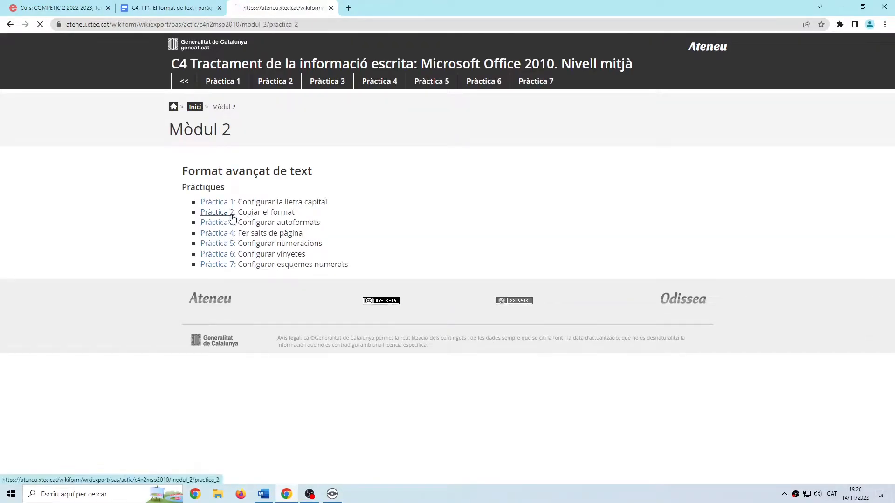
left_click_drag(184, 175, 400, 235)
key("ctrl+c")
right_click(332, 207)
left_click(349, 211)
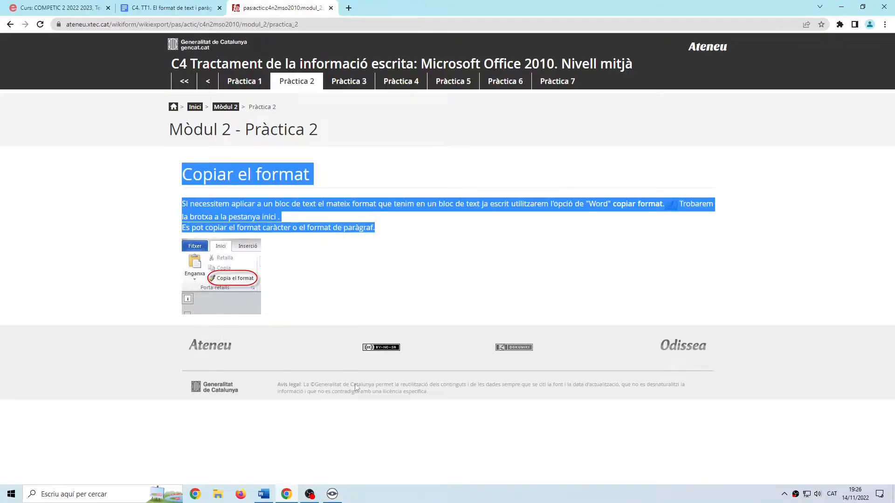
Paste the "Copiar el format" content as text only on the empty line below Pràctica 2 of Mòdul 2 in Word
left_click(263, 494)
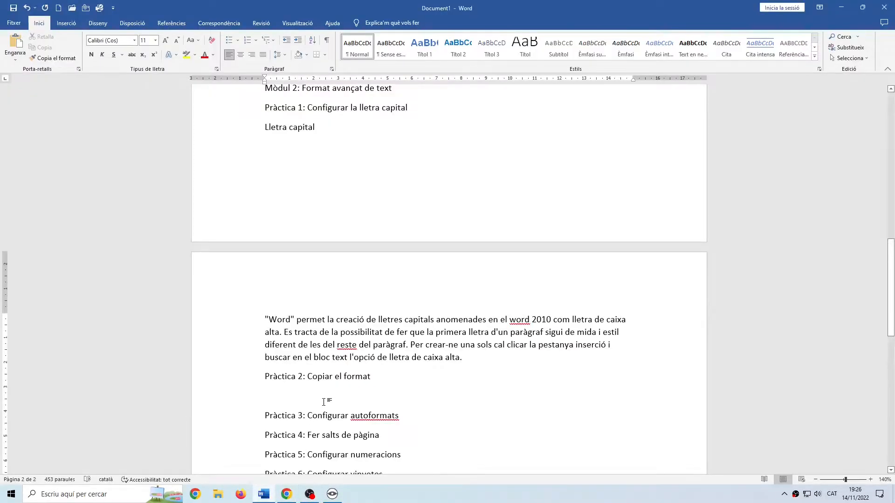
right_click(309, 399)
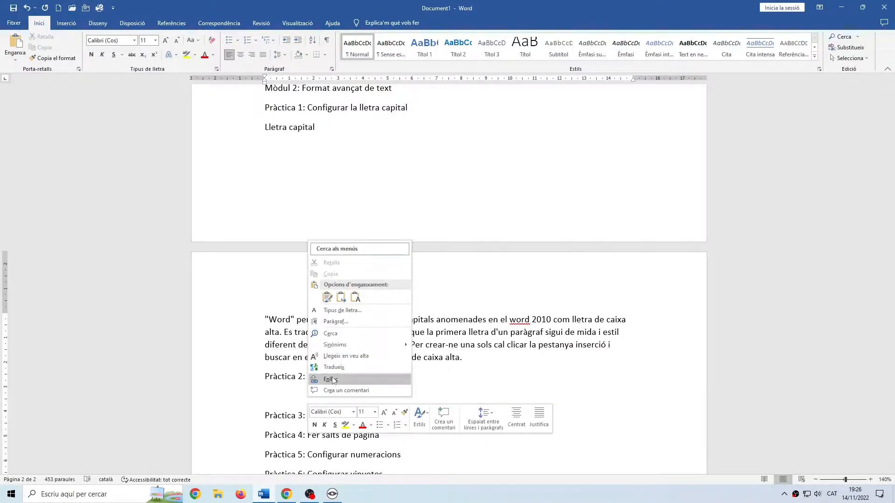
left_click(355, 297)
scroll(433, 391, "down", 1)
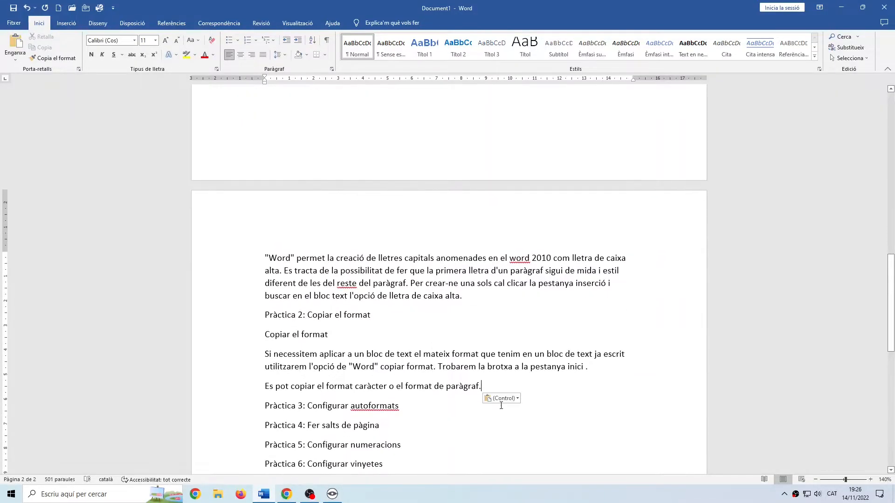
Apply the Títol 1 style to the line "Mòdul 1: Tabulacions i sagnats"
scroll(529, 377, "down", 1)
scroll(557, 283, "up", 2)
scroll(555, 285, "up", 8)
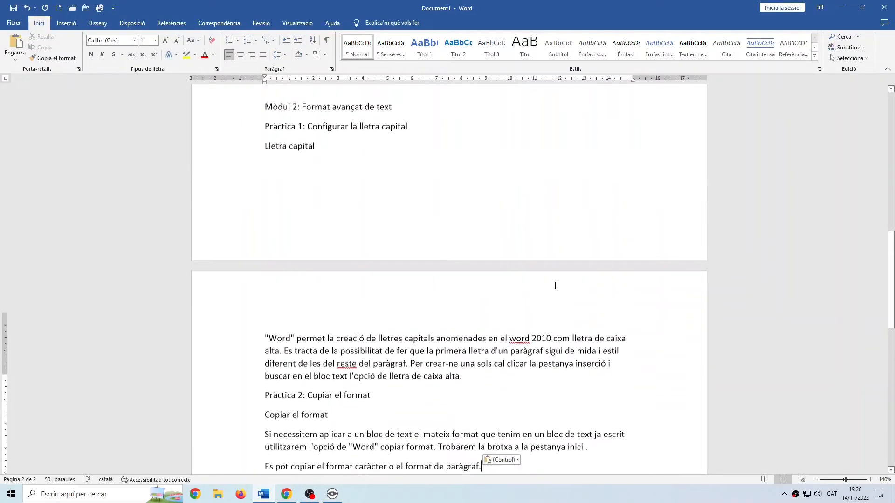
scroll(555, 286, "up", 6)
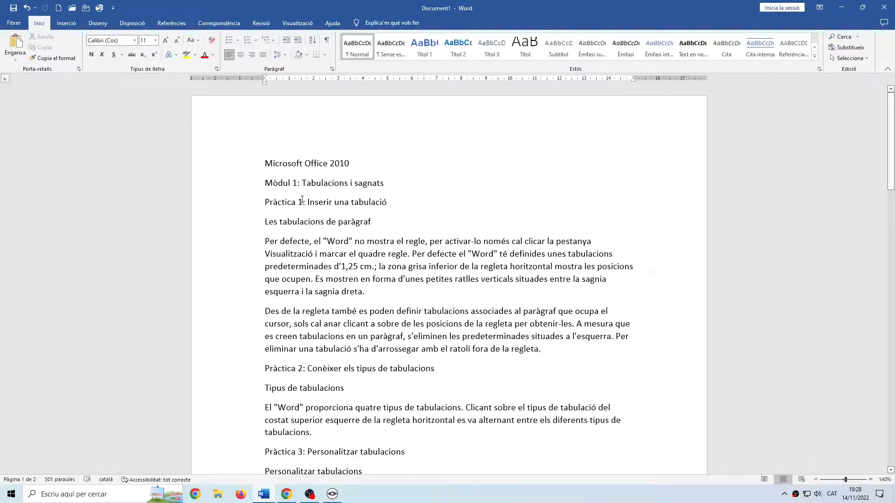
left_click_drag(265, 185, 376, 187)
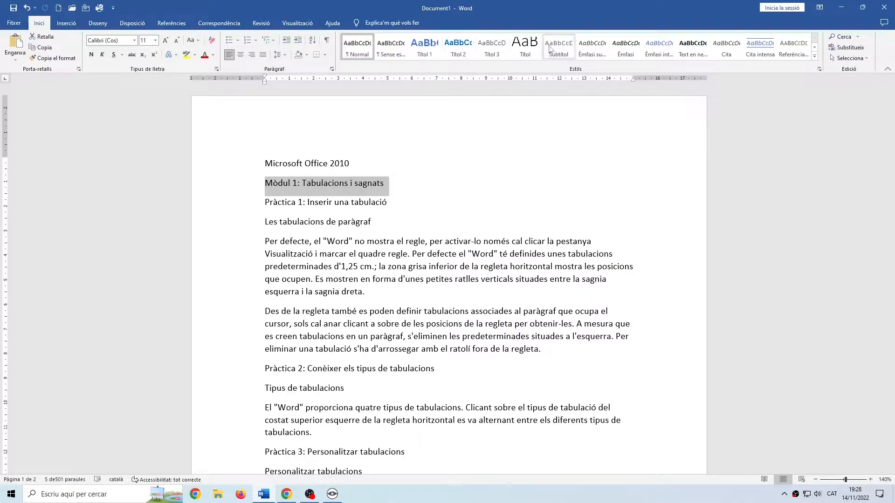
left_click(424, 53)
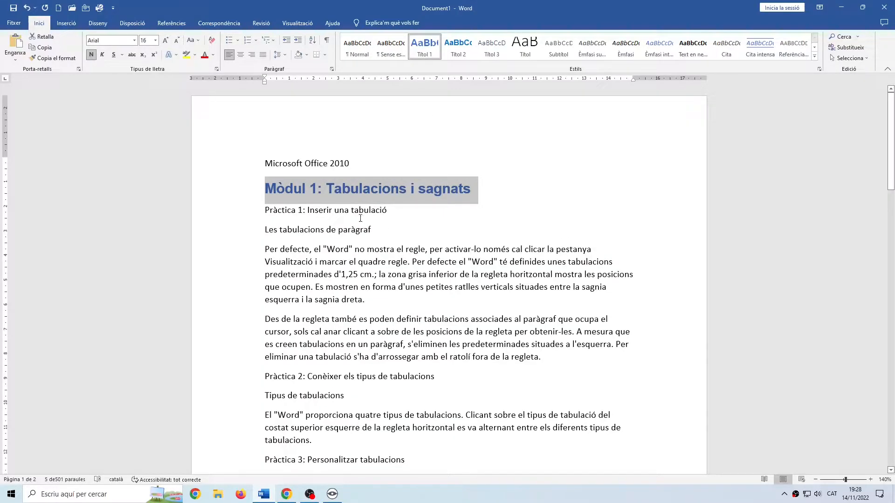
left_click(400, 219)
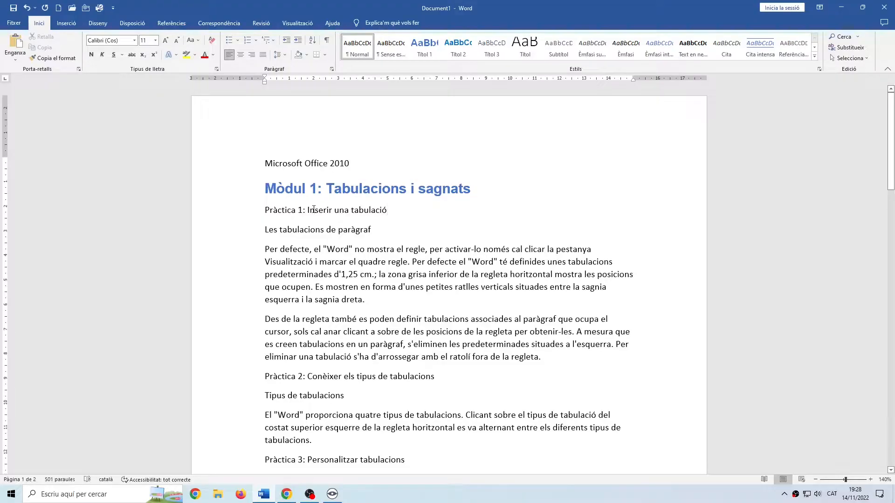
Undo the Títol 1 style on the line "Mòdul 1: Tabulacions i sagnats" and apply it again
scroll(314, 210, "down", 6)
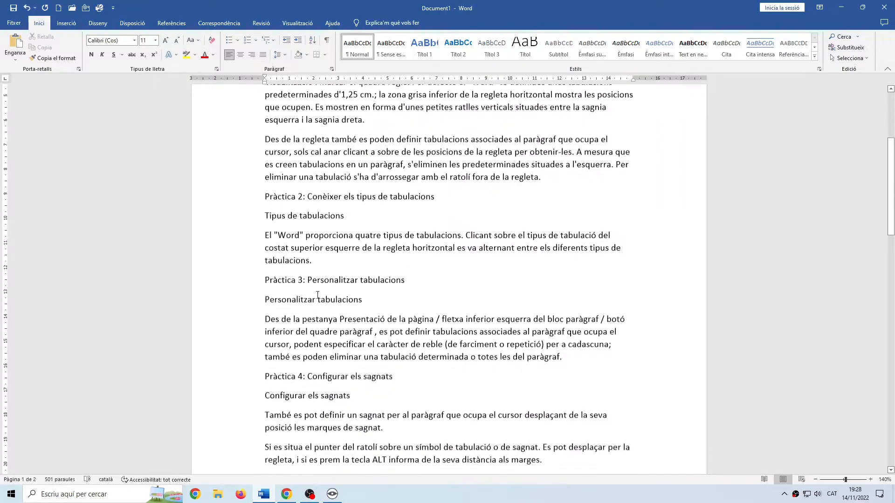
scroll(318, 295, "up", 5)
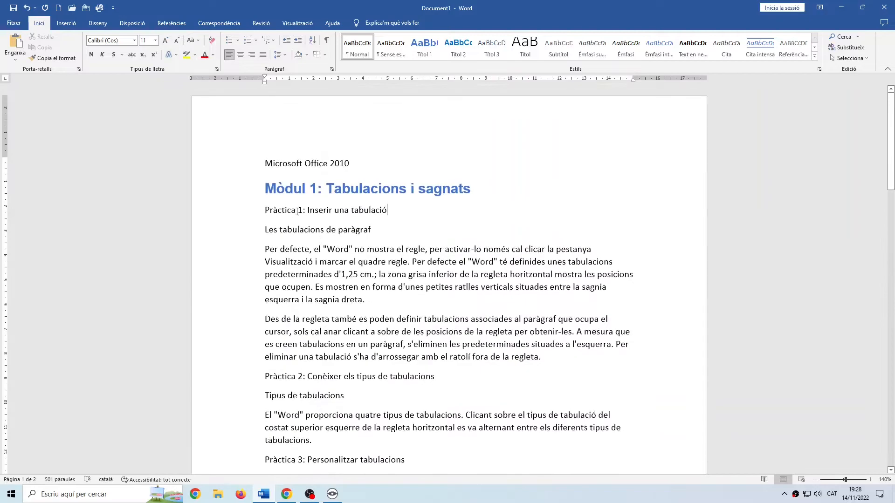
scroll(298, 210, "down", 2)
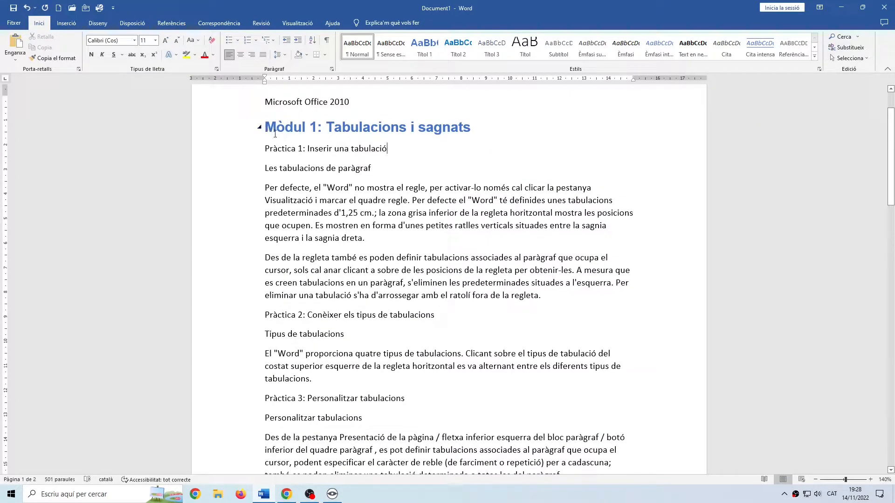
key("ctrl+z")
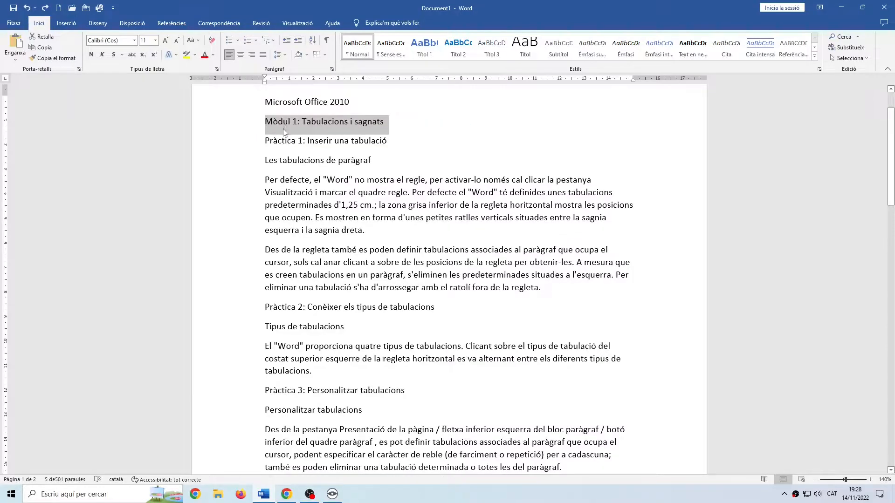
left_click(283, 122)
left_click_drag(260, 124, 380, 130)
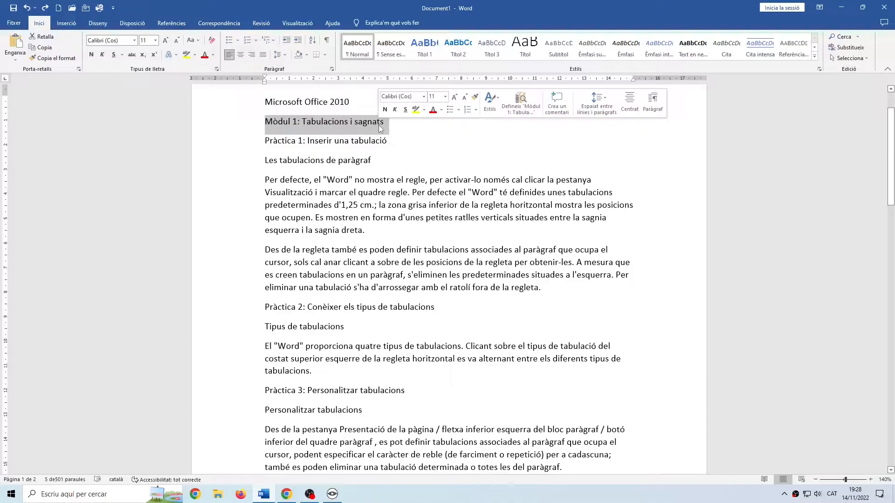
left_click(430, 47)
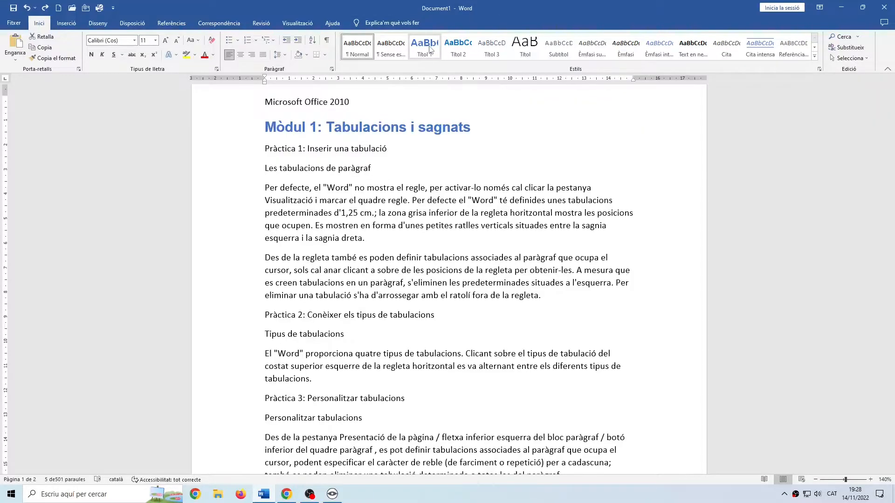
left_click(429, 54)
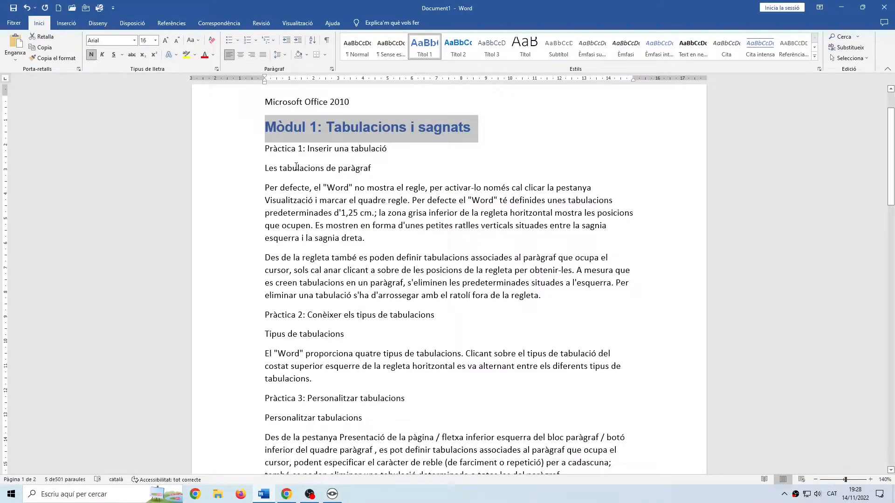
Apply the Títol 1 style to the line "Mòdul 2: Format avançat de text"
scroll(294, 165, "down", 5)
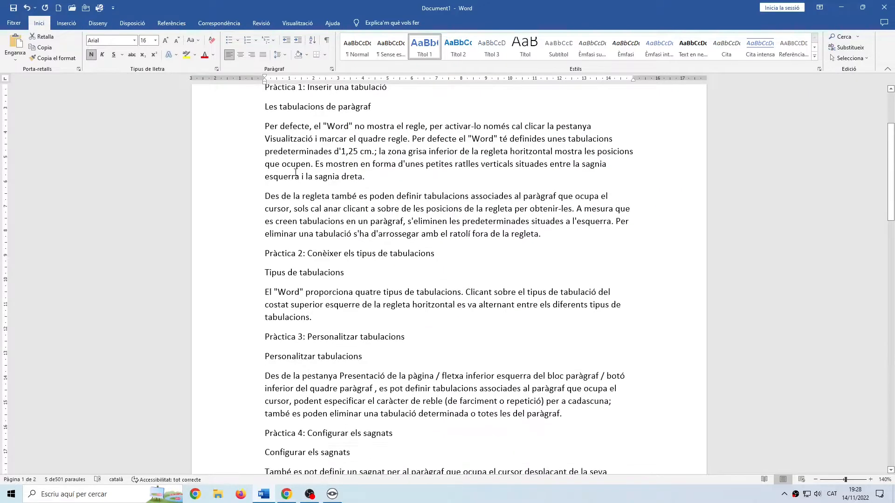
scroll(295, 174, "down", 2)
left_click_drag(264, 342, 397, 342)
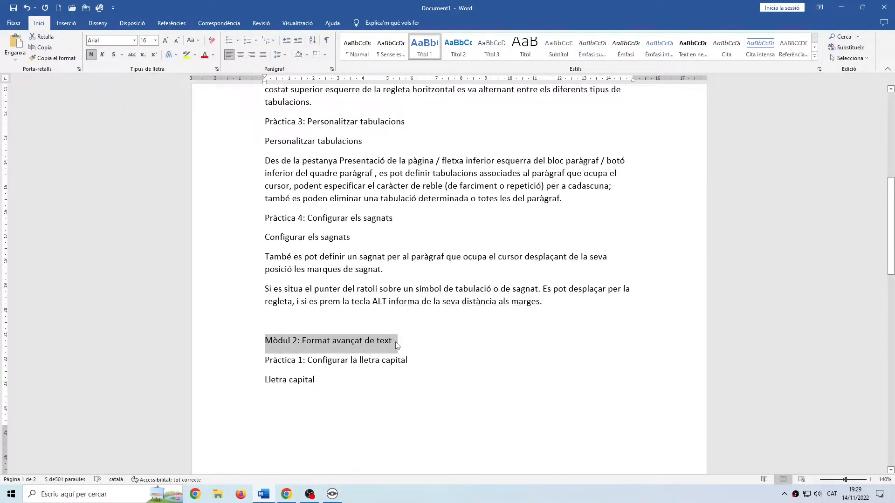
left_click(426, 56)
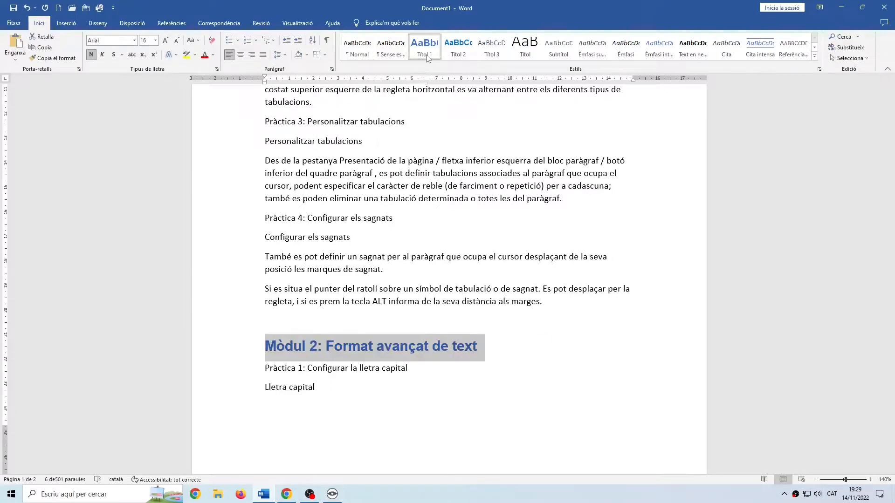
Apply the Títol 1 style to the line "Mòdul 3: Format avançat de paràgrafs" and add an empty line below it
scroll(451, 342, "down", 4)
scroll(451, 344, "down", 6)
scroll(439, 348, "down", 2)
left_click(252, 322)
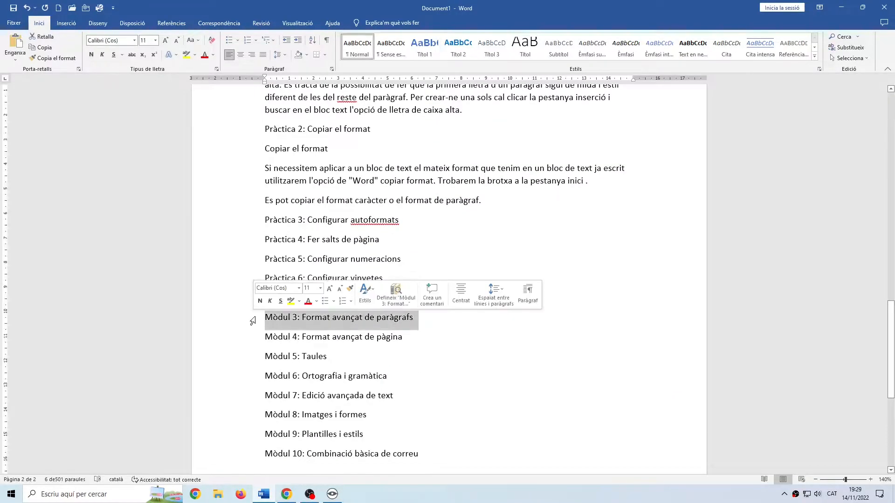
left_click_drag(266, 319, 400, 319)
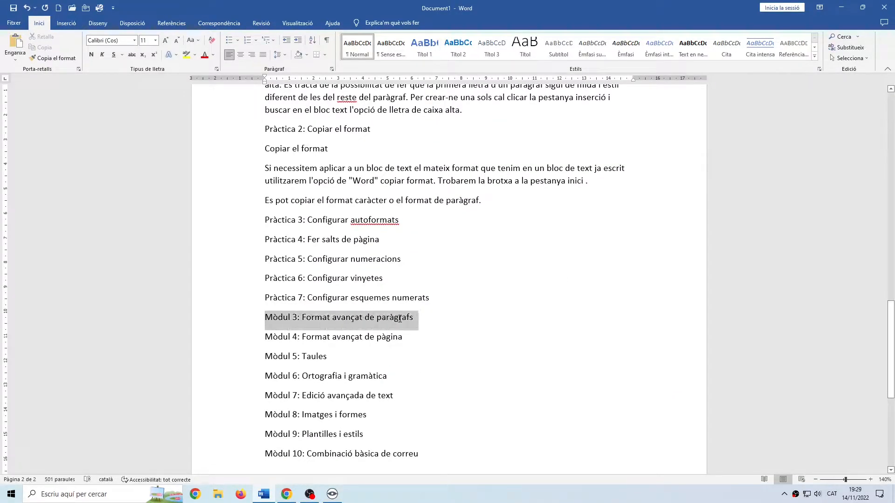
left_click(424, 47)
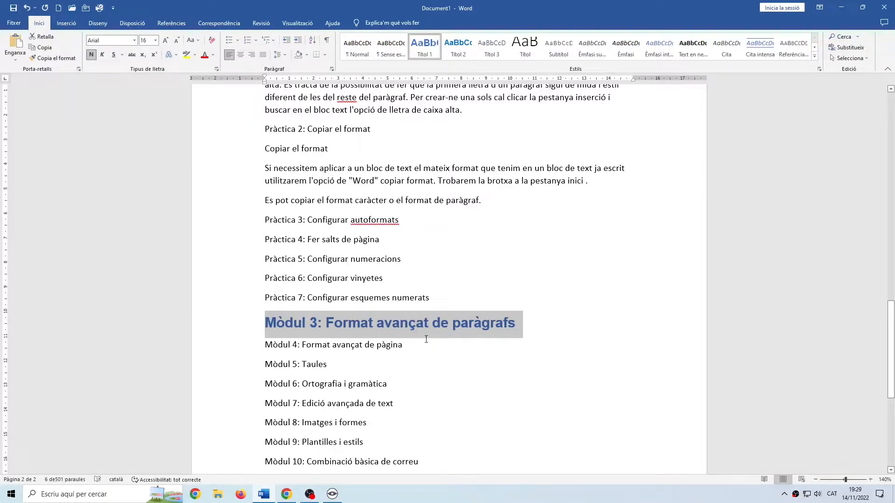
left_click(534, 323)
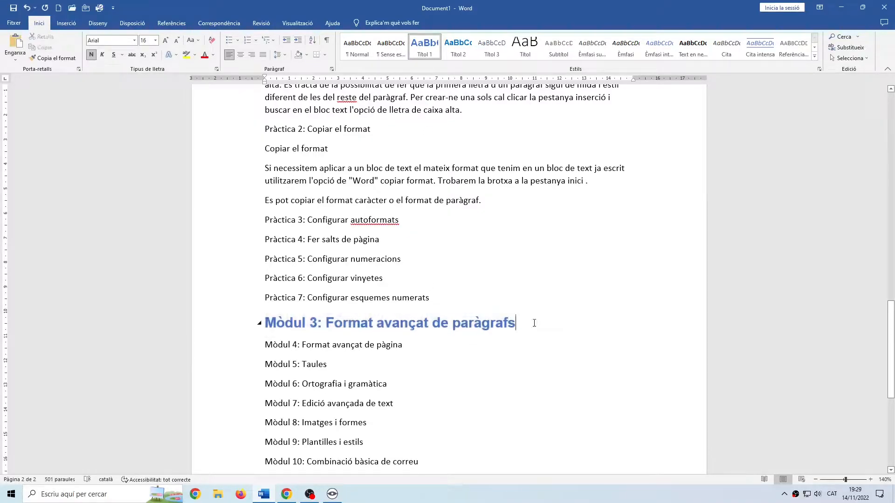
key("Return")
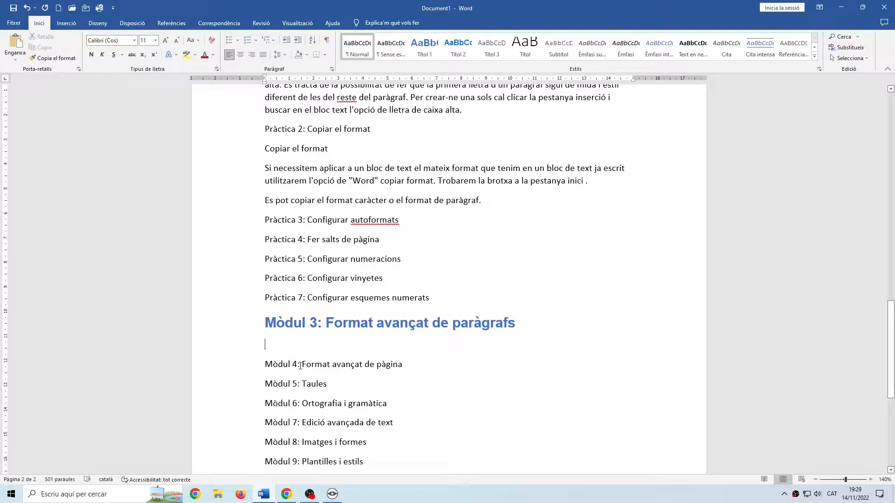
Add an empty line below "Mòdul 4: Format avançat de pàgina" and apply the Títol 1 style to that title
scroll(287, 361, "down", 1)
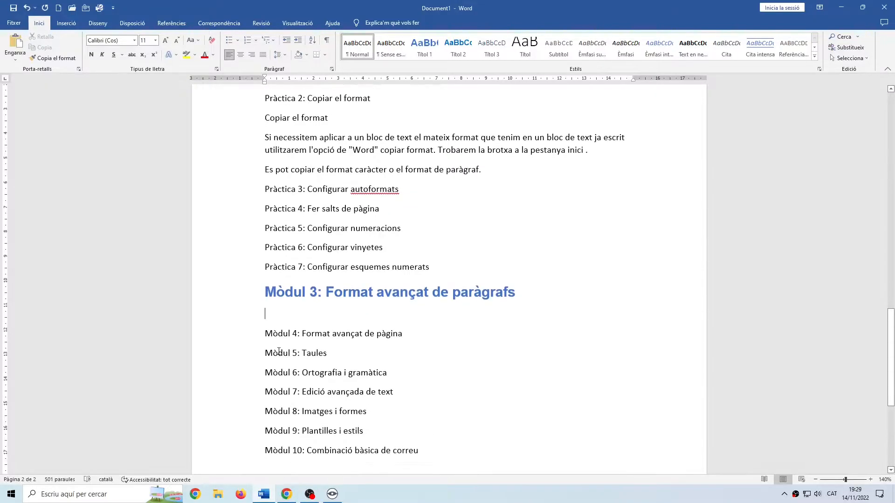
left_click(405, 335)
key("Return")
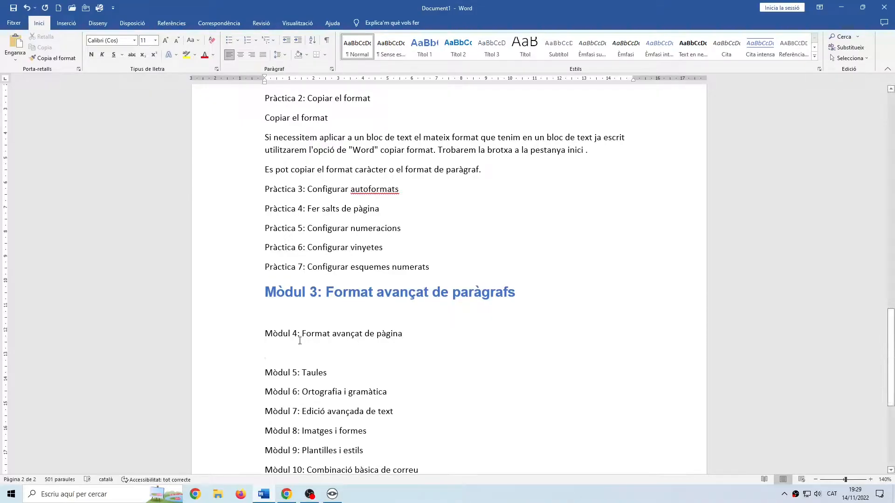
left_click_drag(277, 338, 403, 337)
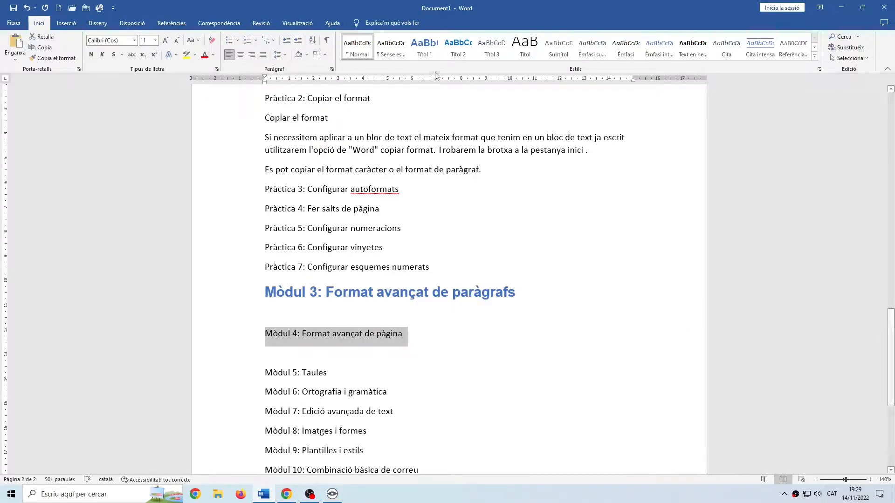
left_click(427, 53)
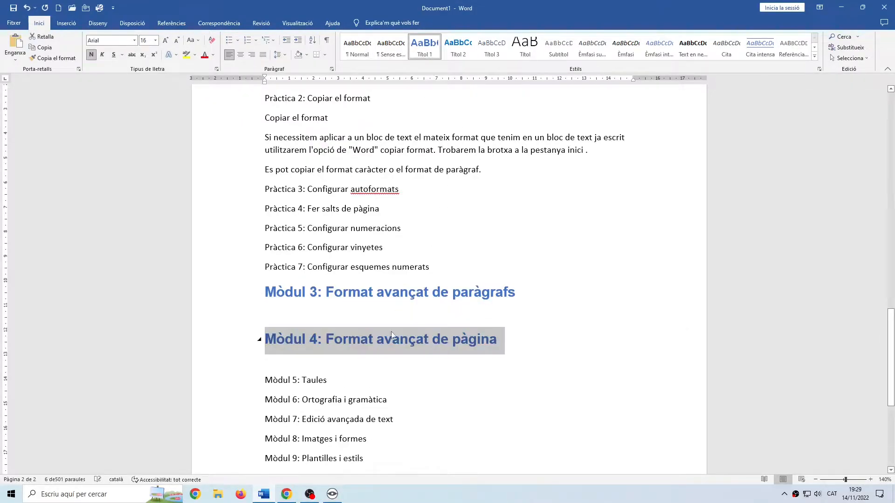
Add an empty line below "Mòdul 5: Taules" and apply the Títol 1 style to that title
left_click(330, 381)
key("Return")
left_click_drag(265, 381, 332, 383)
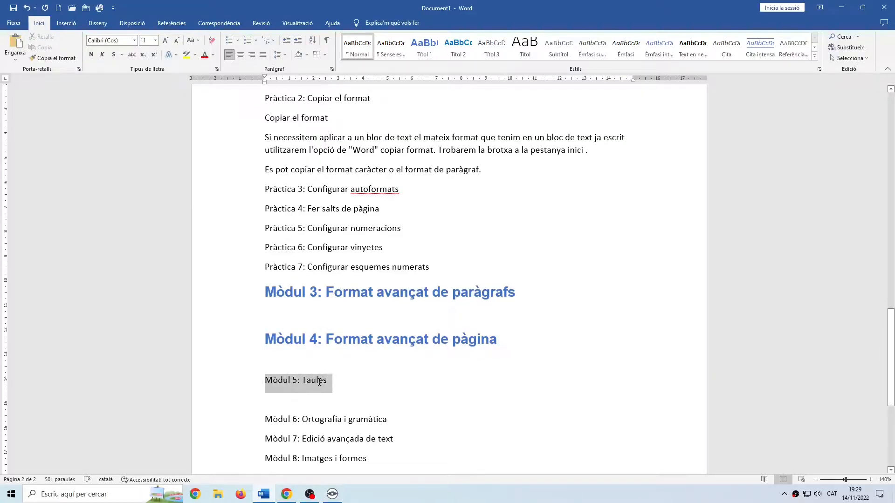
left_click(421, 52)
Add an empty line below "Mòdul 6: Ortografia i gramàtica" and apply the Títol 1 style to that title
scroll(440, 352, "down", 4)
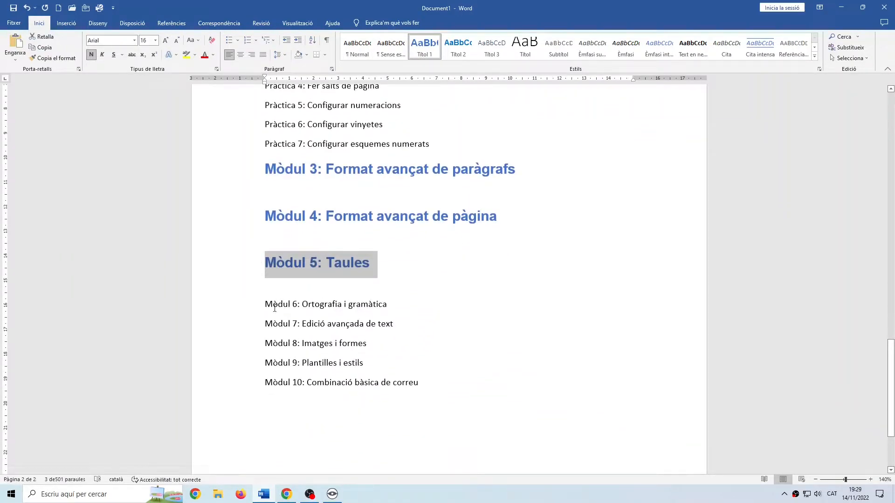
left_click(266, 305)
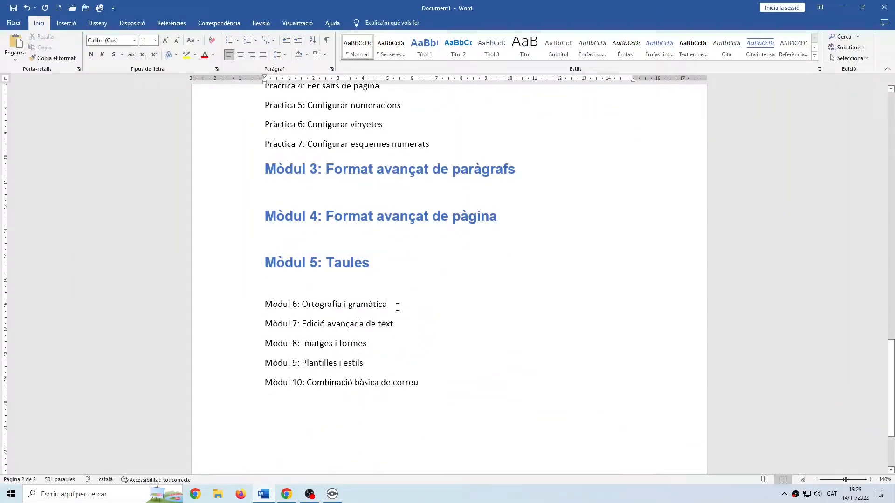
key("Return")
left_click_drag(265, 306, 387, 307)
left_click(424, 47)
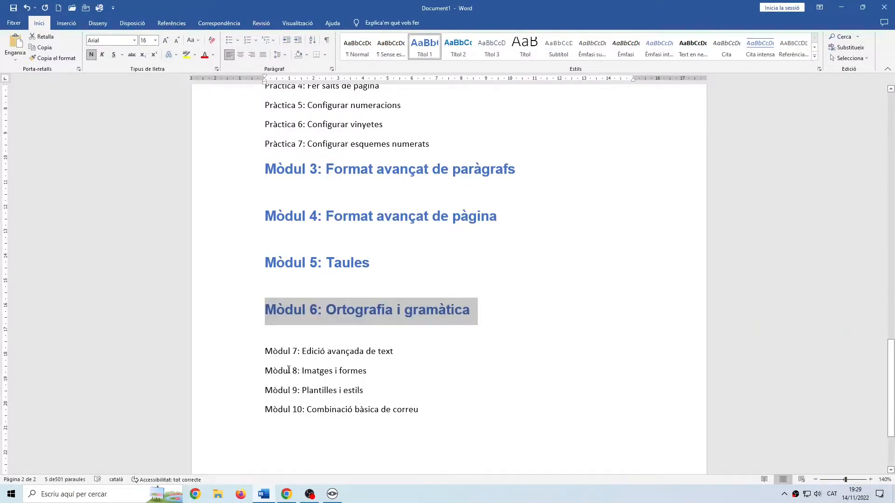
Add an empty line below "Mòdul 7: Edició avançada de text" and apply the Títol 1 style to that title
left_click(404, 352)
key("Return")
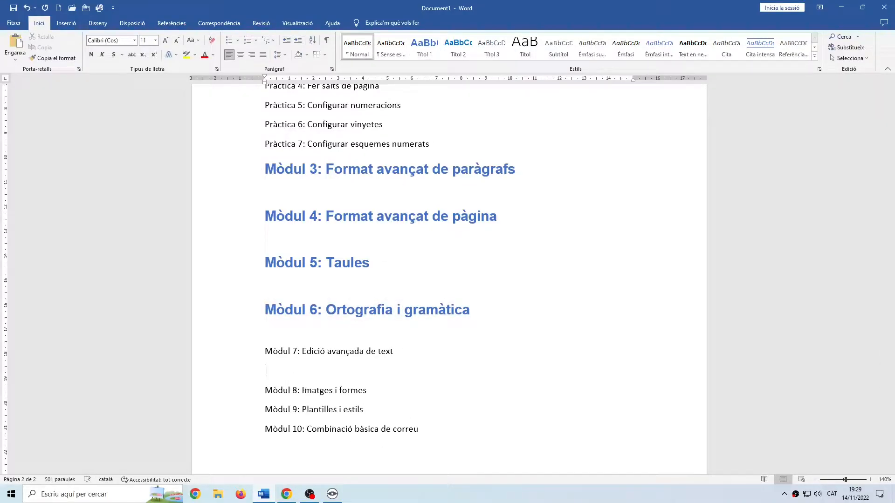
left_click_drag(265, 352, 398, 353)
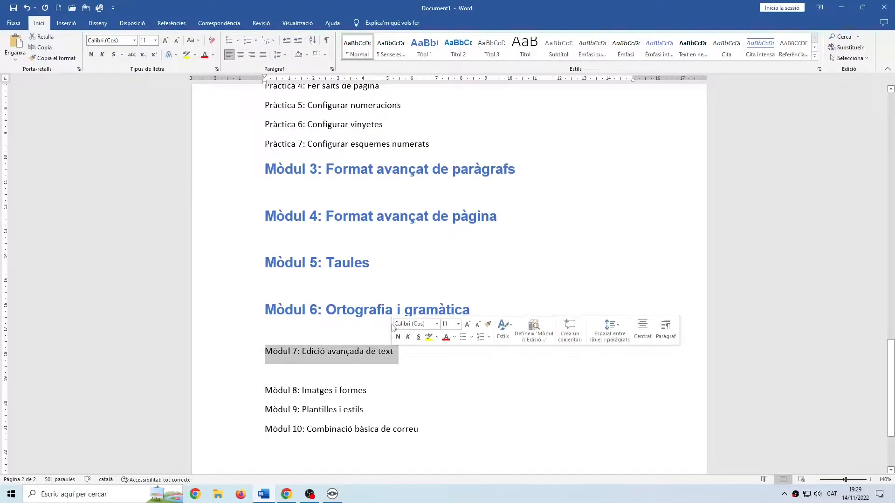
left_click(424, 47)
Apply the Títol 1 style to the line "Mòdul 8: Imatges i formes" and add an empty line below it
scroll(386, 381, "down", 2)
left_click_drag(272, 341, 372, 339)
left_click(426, 52)
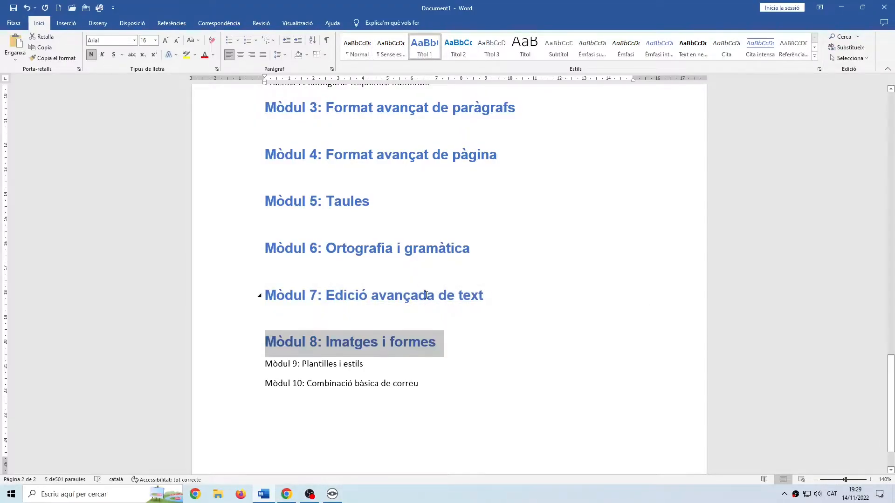
left_click(459, 358)
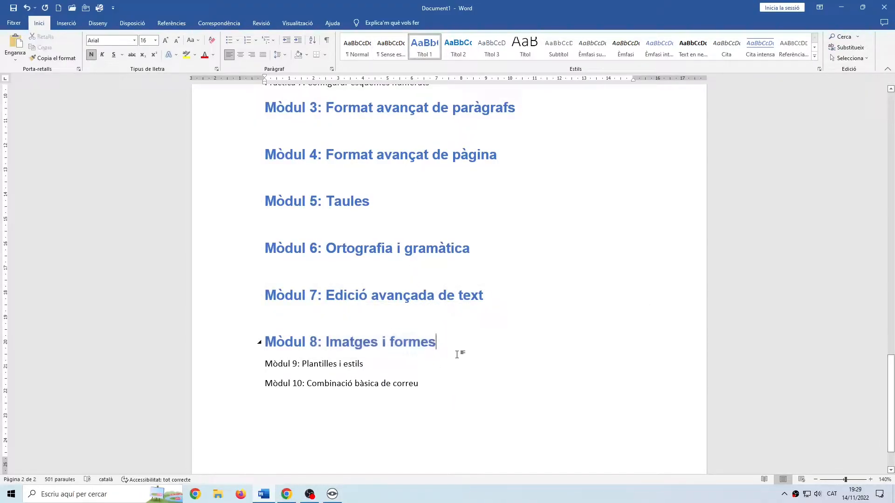
key("Return")
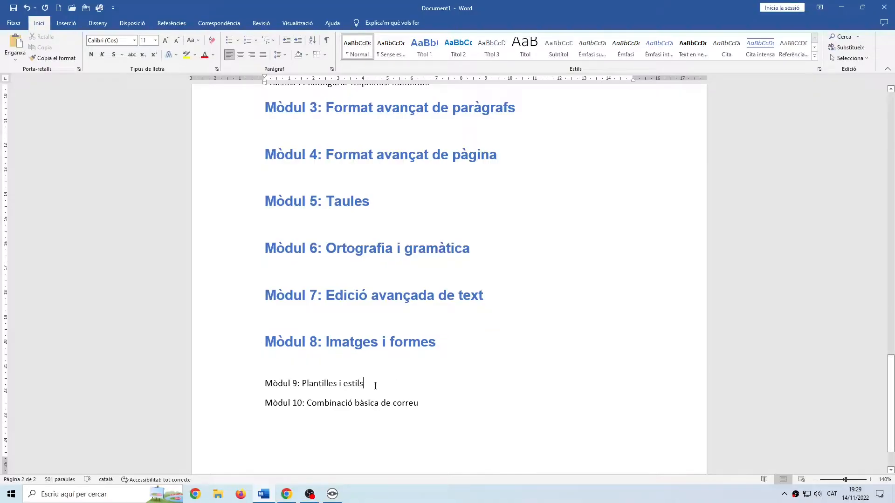
Add an empty line below "Mòdul 9: Plantilles i estils" and apply the Títol 1 style to the Mòdul 9 and Mòdul 10 titles
key("Return")
left_click_drag(265, 383, 366, 387)
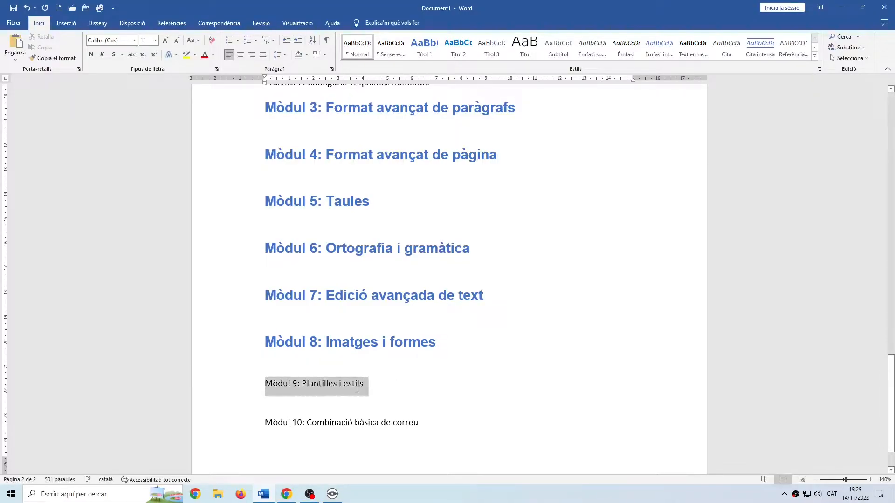
left_click(424, 47)
left_click_drag(264, 430, 421, 437)
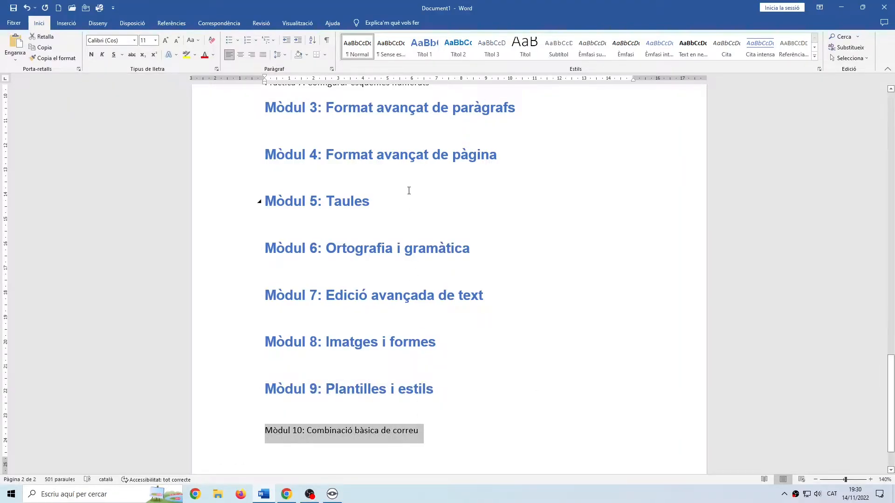
left_click(424, 49)
left_click(553, 352)
Apply the Títol 2 style to the line "Pràctica 1: Inserir una tabulació" under Mòdul 1
scroll(553, 350, "up", 1)
scroll(554, 350, "up", 6)
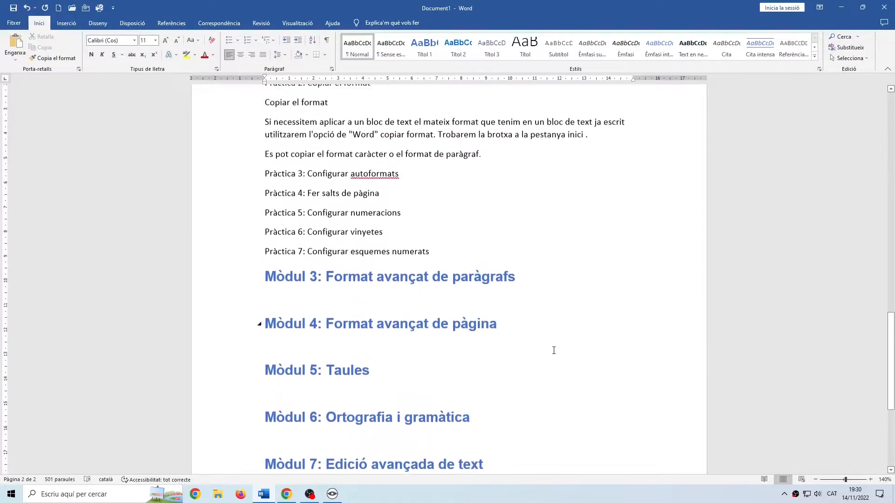
scroll(553, 350, "up", 8)
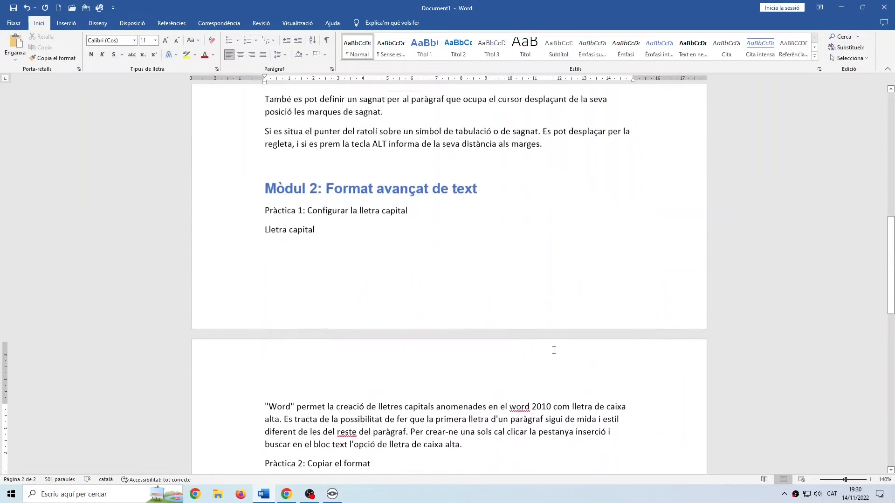
scroll(554, 351, "up", 6)
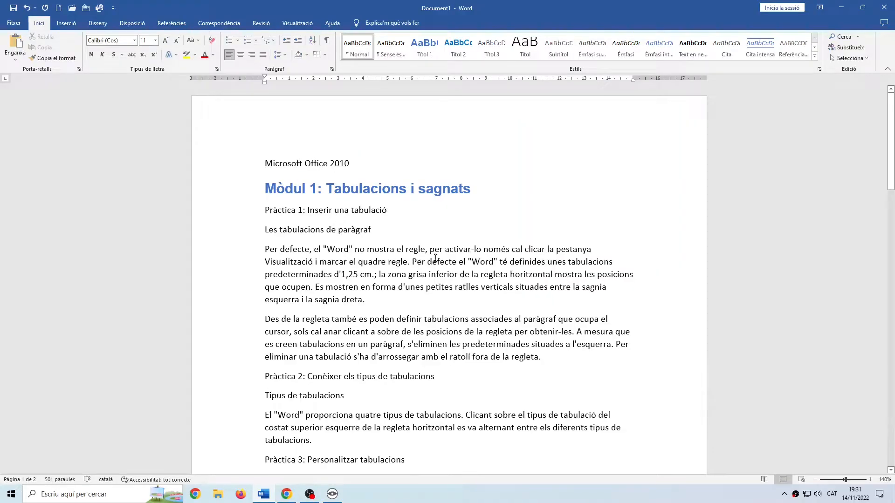
left_click_drag(265, 211, 366, 212)
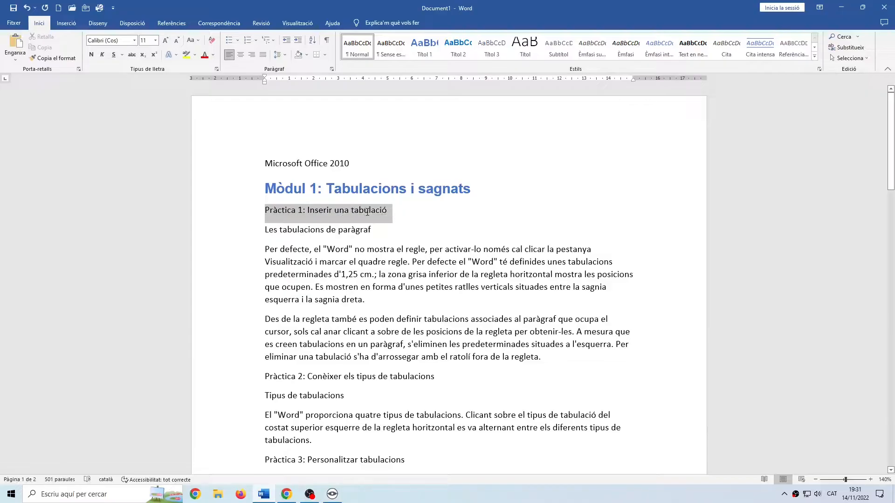
left_click(458, 51)
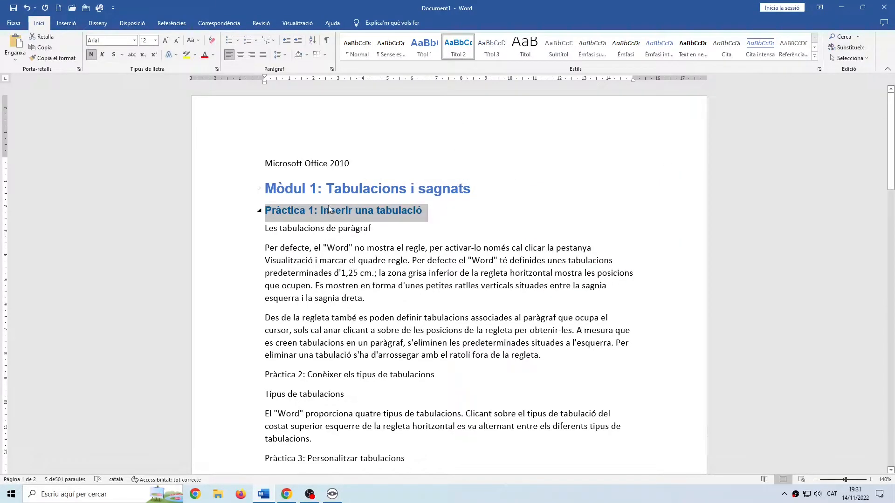
Apply the Títol 2 style to the Pràctica 2, Pràctica 3 and Pràctica 4 lines under Mòdul 1
scroll(303, 327, "down", 1)
left_click_drag(266, 344, 438, 345)
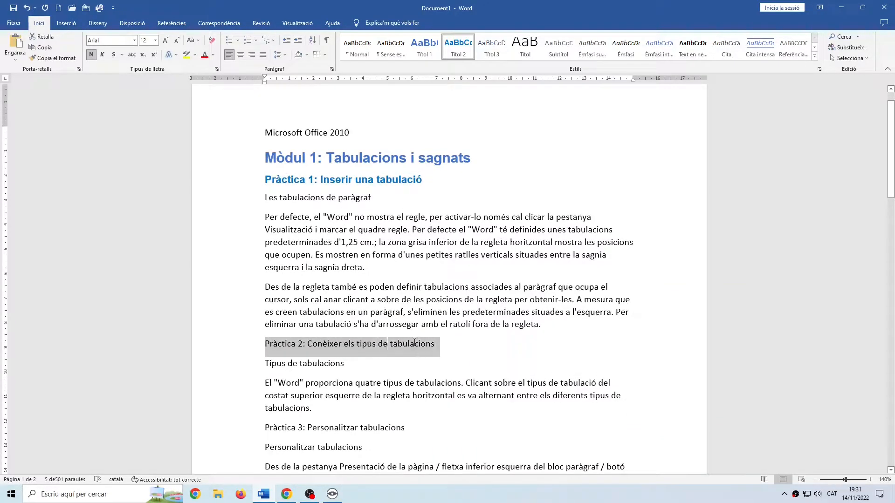
left_click(457, 50)
scroll(327, 326, "down", 2)
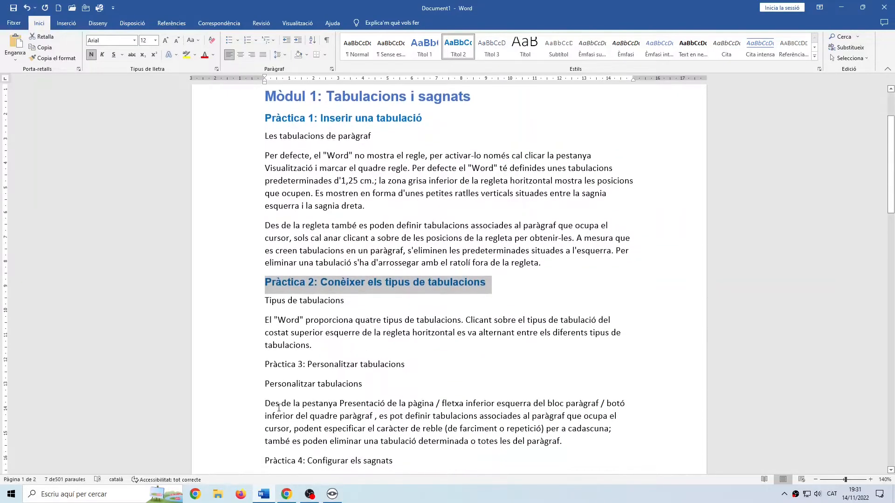
left_click_drag(262, 369, 410, 366)
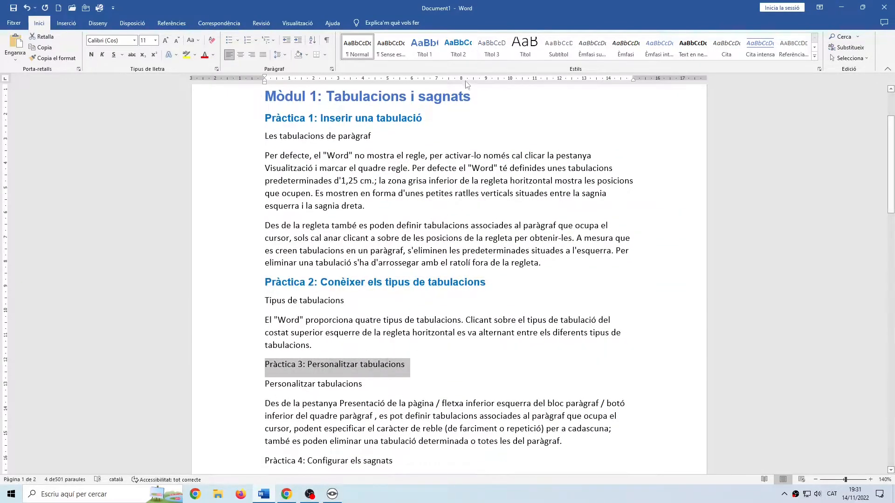
left_click(459, 57)
scroll(303, 408, "down", 2)
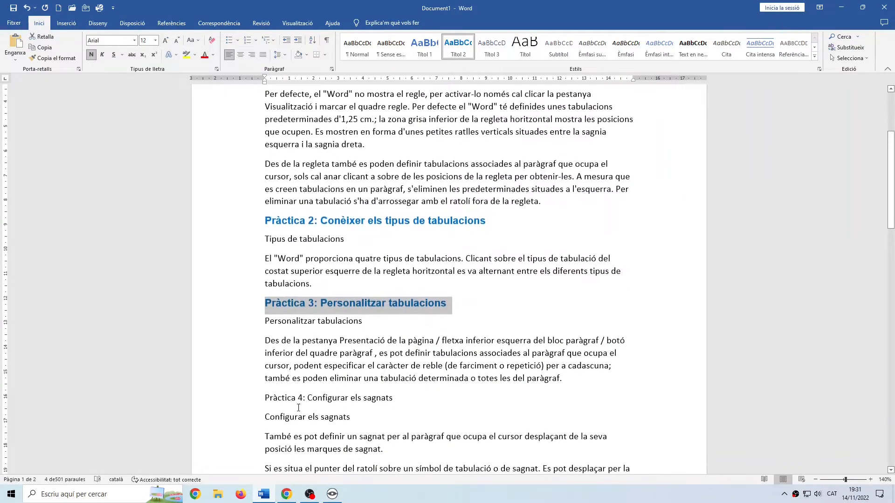
left_click_drag(262, 397, 396, 399)
left_click(458, 47)
Apply the Títol 2 style to "Pràctica 1: Configurar la lletra capital" and "Pràctica 2: Copiar el format" under Mòdul 2
scroll(460, 128, "down", 2)
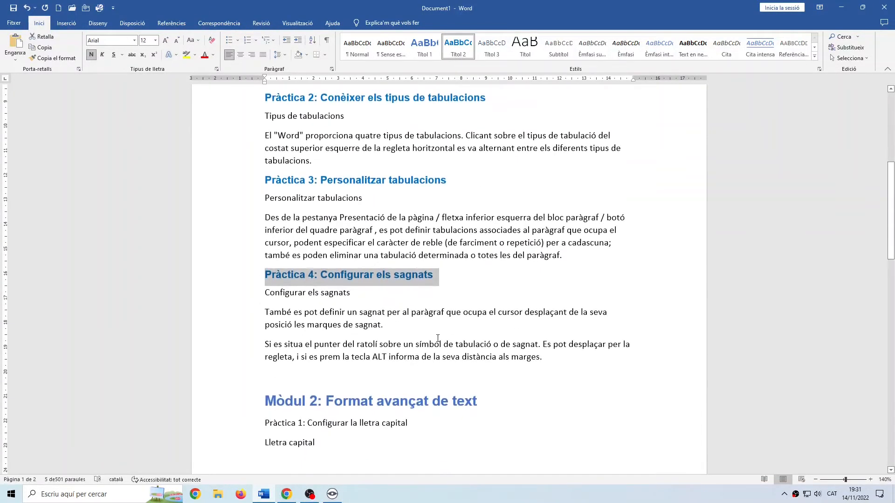
scroll(435, 342, "down", 2)
left_click_drag(261, 363, 413, 362)
left_click(458, 47)
scroll(416, 335, "down", 3)
scroll(416, 336, "down", 3)
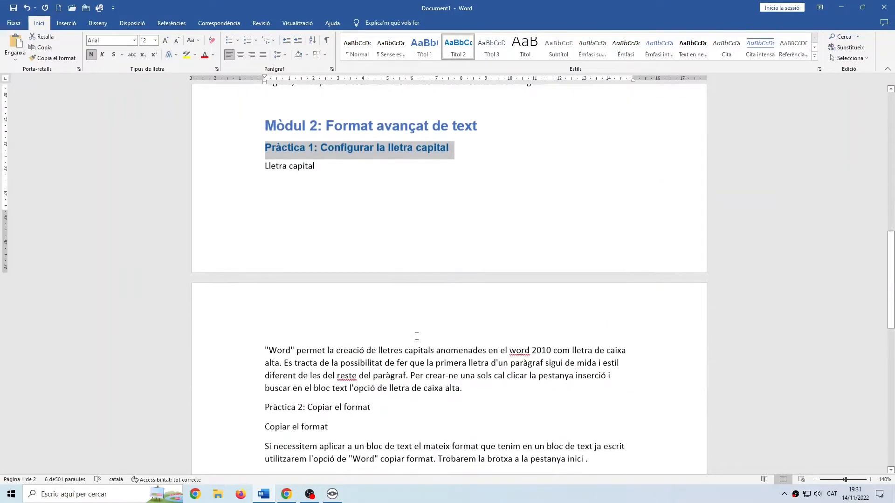
left_click_drag(265, 375, 368, 375)
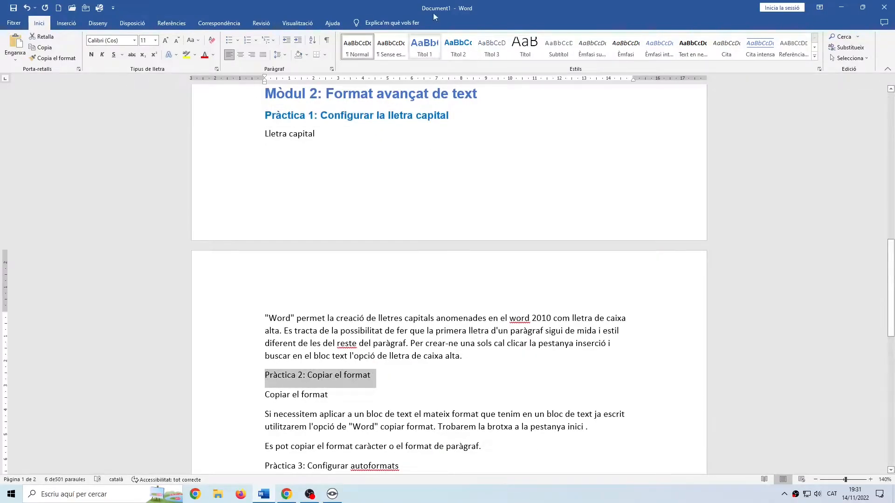
left_click(458, 47)
Apply the Títol 2 style to "Pràctica 3: Configurar autoformats" and add an empty line below it
scroll(434, 270, "down", 2)
scroll(434, 270, "down", 2)
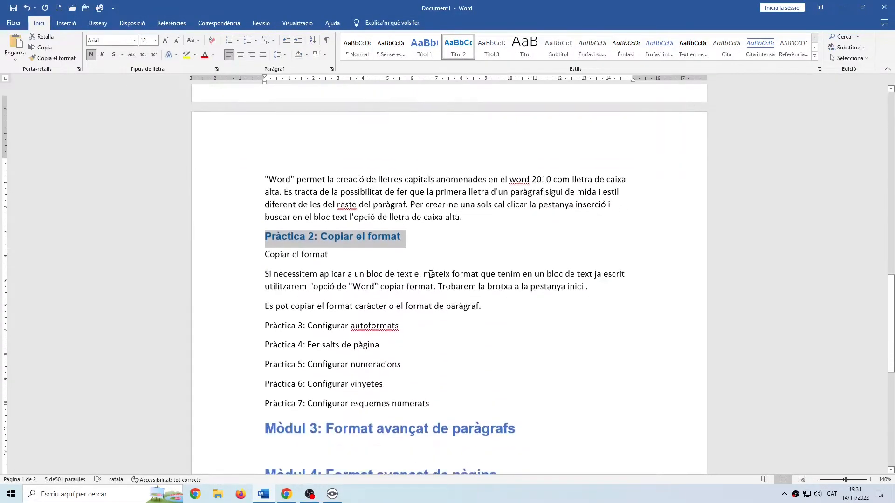
left_click(256, 312)
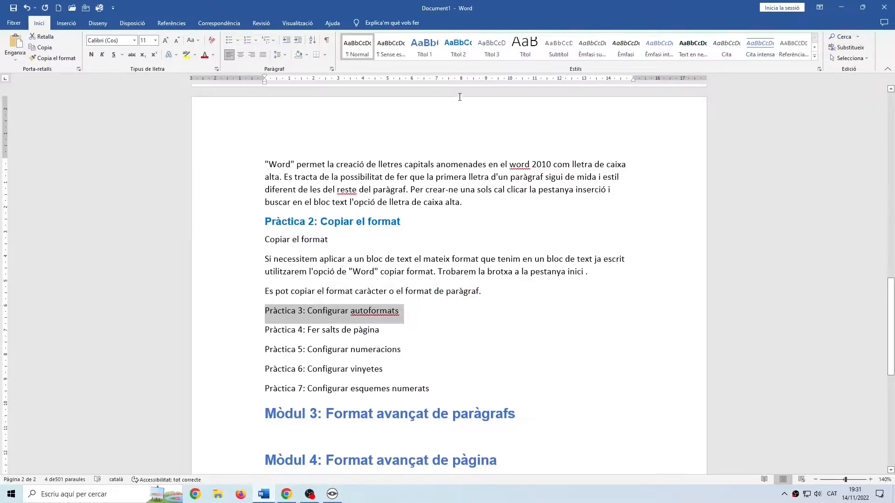
left_click(458, 47)
left_click(446, 309)
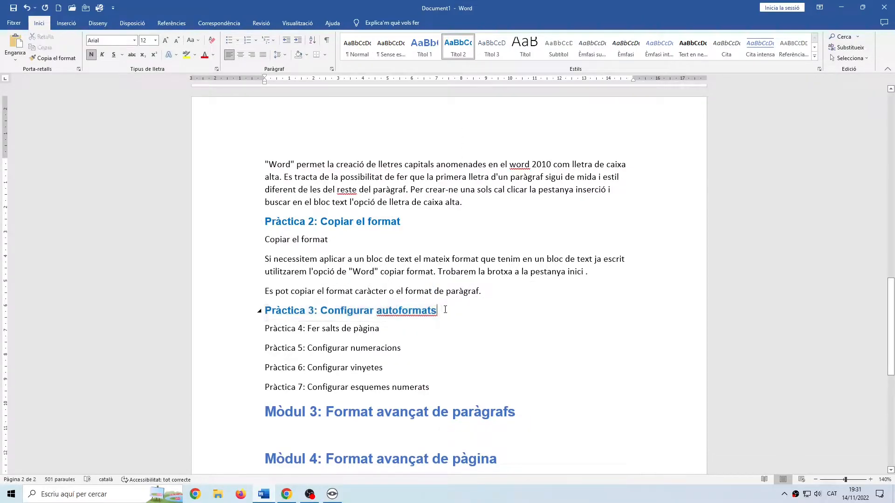
key("Return")
Apply the Títol 2 style to the Pràctica 4 and Pràctica 5 lines under Mòdul 2, adding an empty line below each
left_click(256, 356)
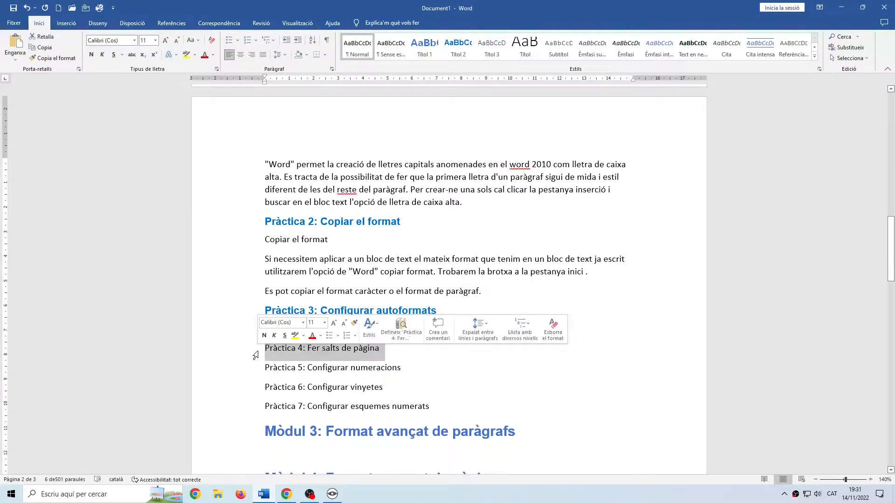
left_click(457, 47)
left_click(437, 353)
key("Return")
left_click_drag(265, 385, 387, 391)
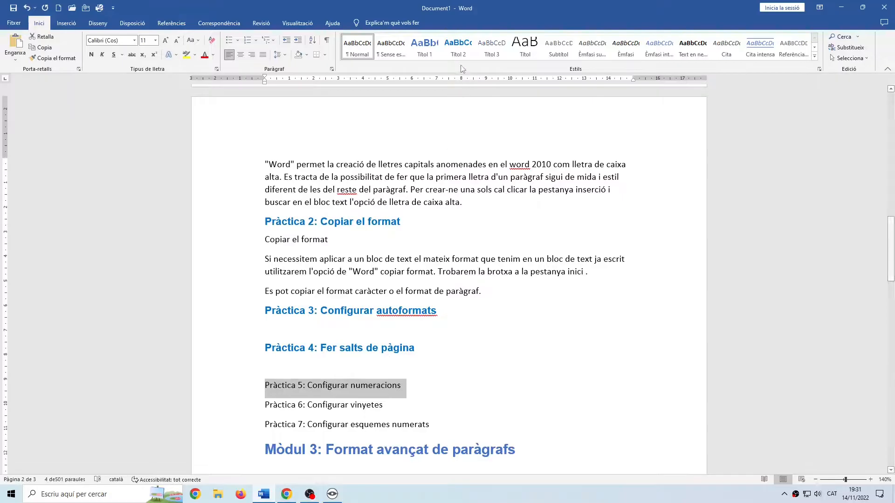
left_click(458, 46)
left_click(455, 392)
key("Return")
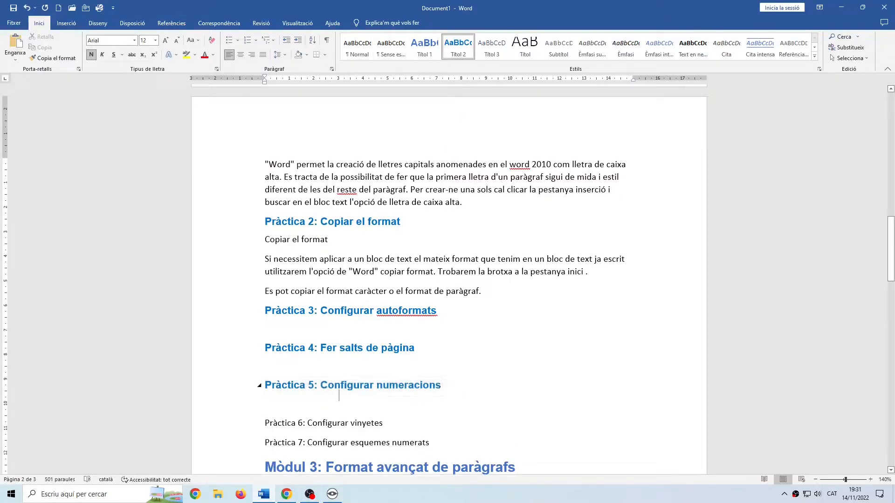
Apply Títol 2 to the Pràctica 6 and Pràctica 7 lines under Mòdul 2, with an empty line between them
left_click_drag(265, 424, 389, 425)
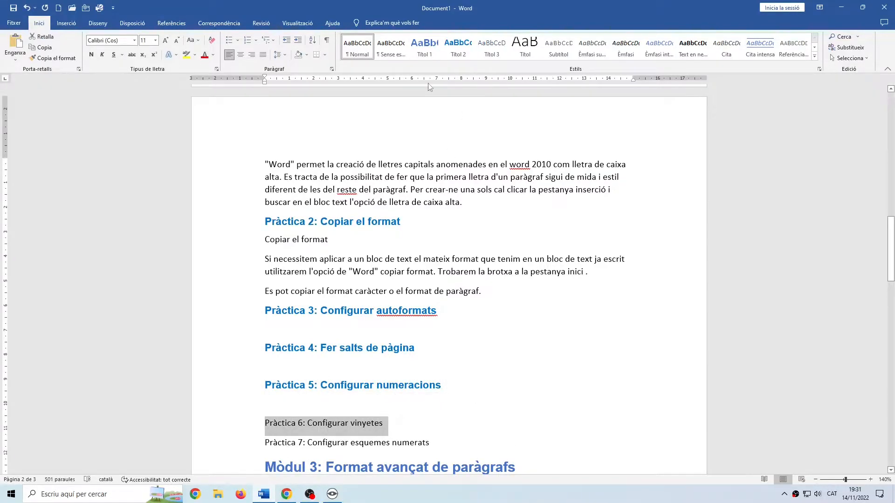
left_click(457, 47)
left_click(436, 426)
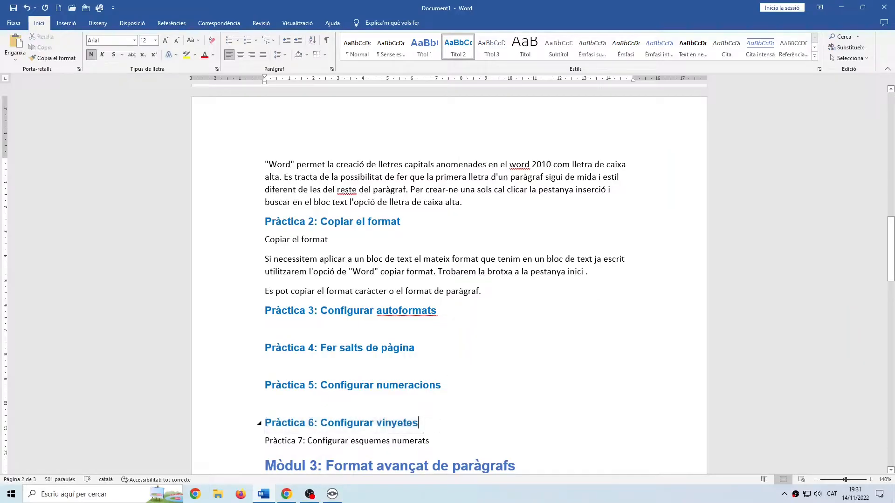
key("Return")
scroll(317, 432, "down", 1)
left_click_drag(264, 429, 436, 430)
left_click(458, 46)
left_click(418, 392)
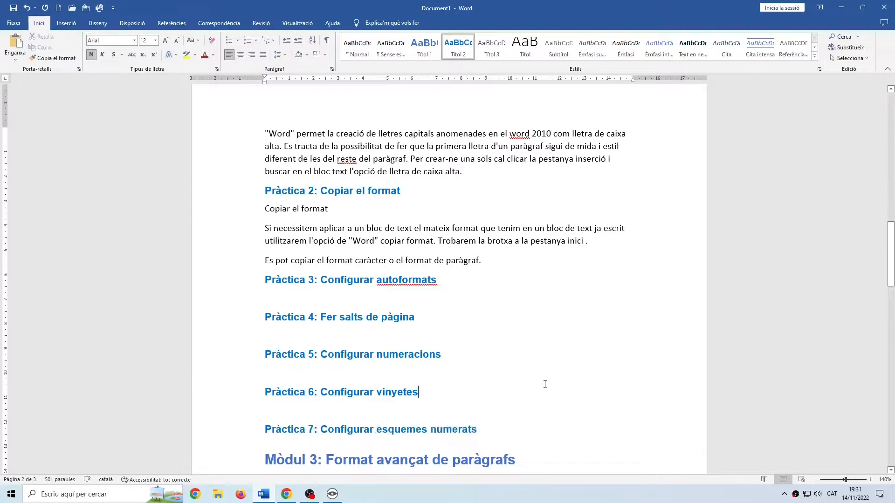
Select the title "Mòdul 1: Tabulacions i sagnats" and show the full Estils list docked and widened beside the document
scroll(544, 385, "down", 5)
key("ctrl+Home")
left_click(289, 191)
left_click_drag(280, 187, 485, 191)
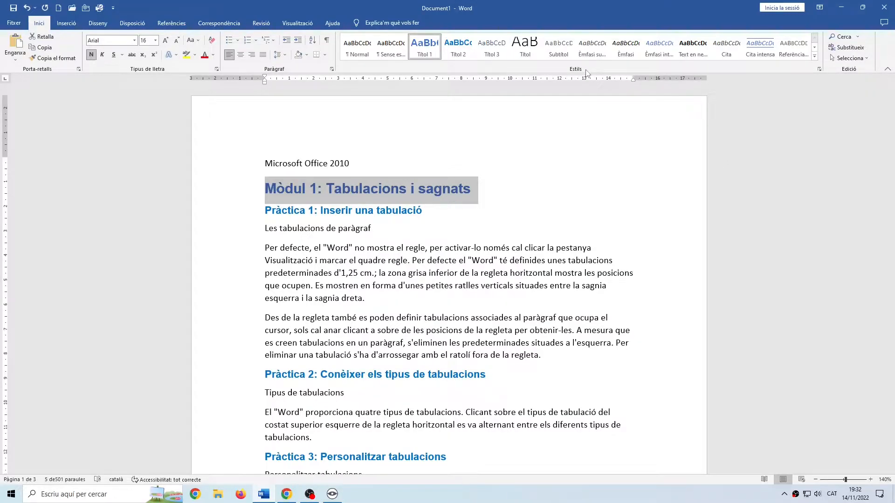
left_click(819, 69)
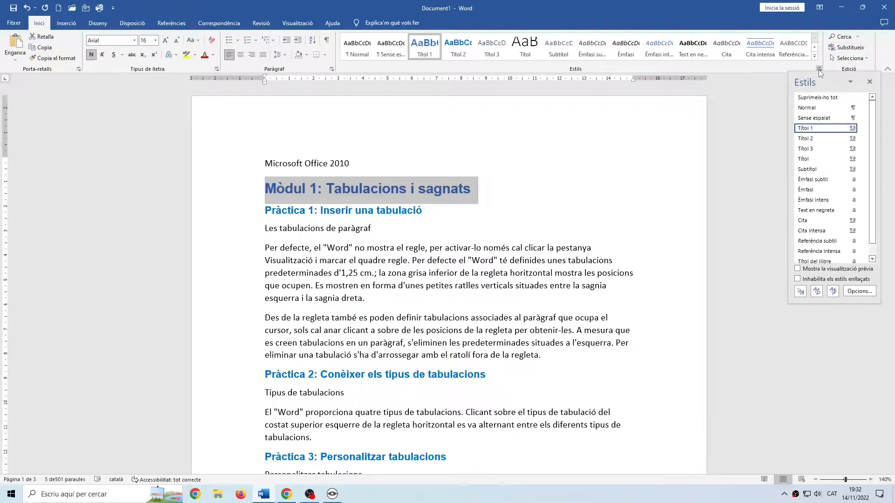
left_click_drag(824, 81, 888, 79)
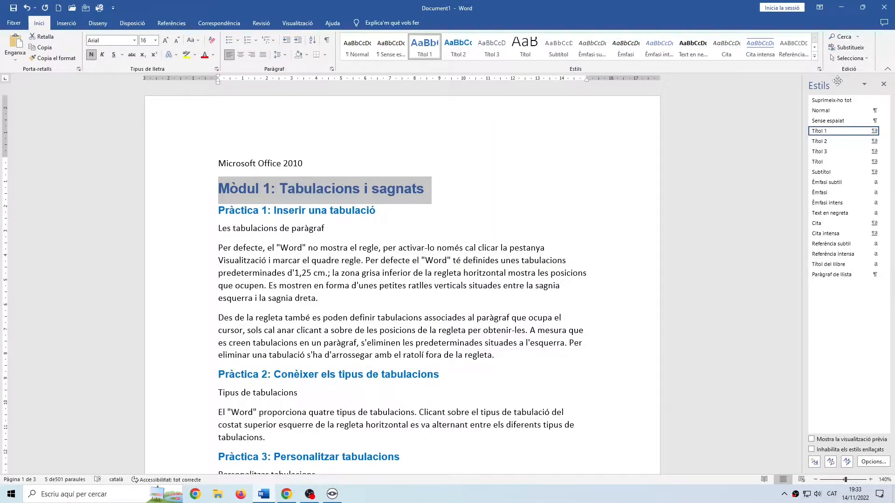
left_click_drag(806, 124, 688, 123)
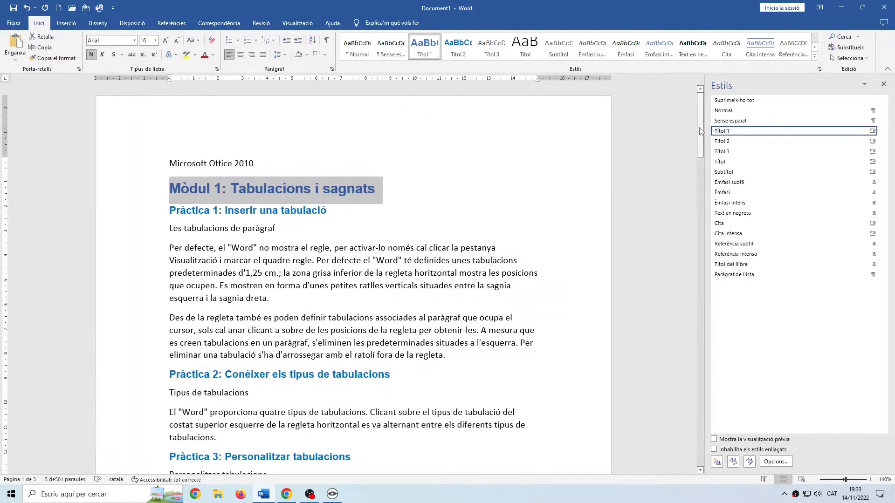
mouse_move(705, 173)
left_mouse_down()
mouse_move(678, 174)
mouse_move(700, 156)
left_mouse_up()
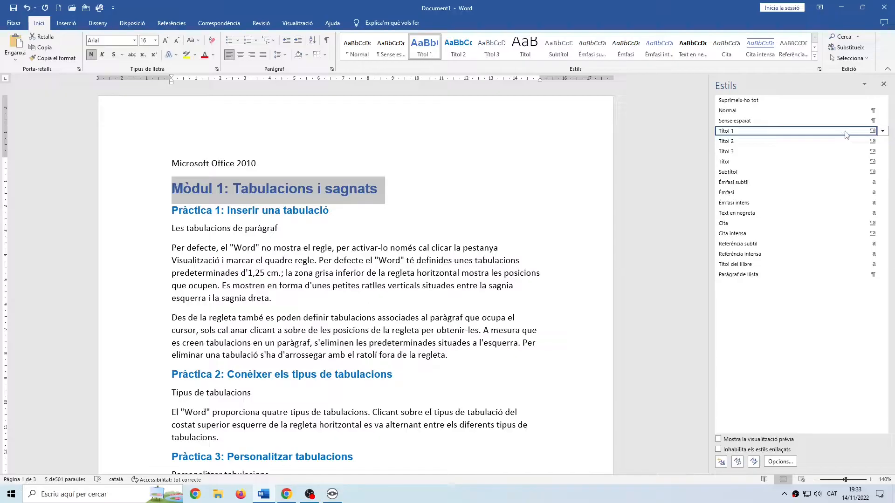
Modify the Títol 1 style to use the Calibri (Cos) font at 14 pt in italics
mouse_move(852, 134)
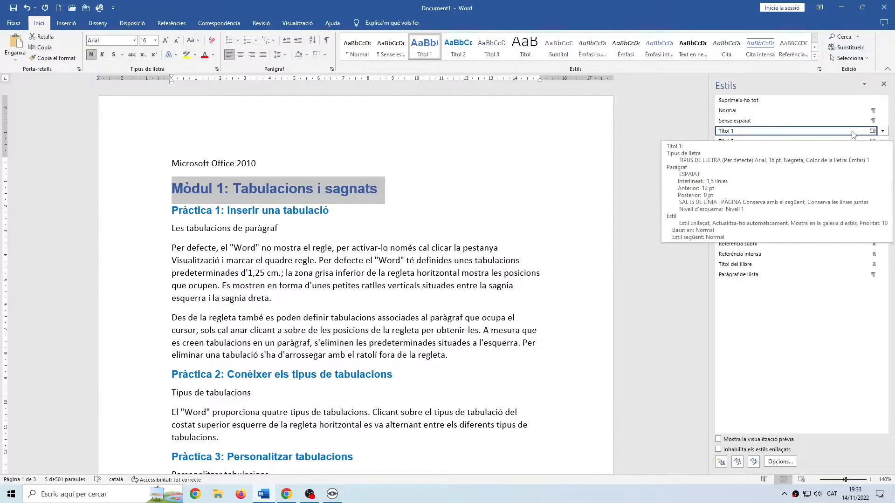
left_click(883, 132)
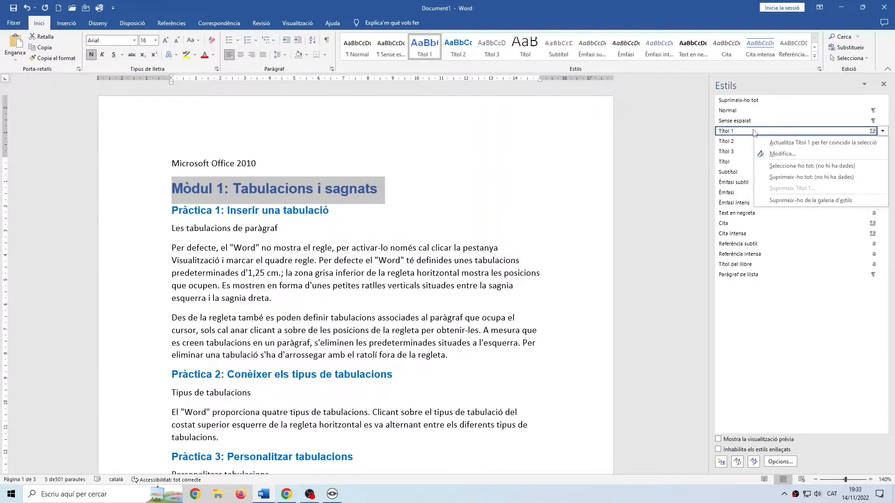
left_click(783, 155)
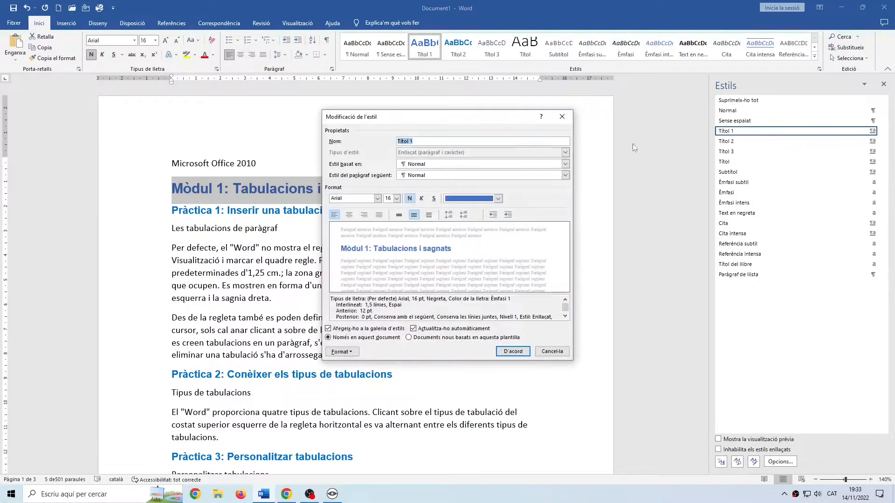
left_click_drag(452, 120, 566, 112)
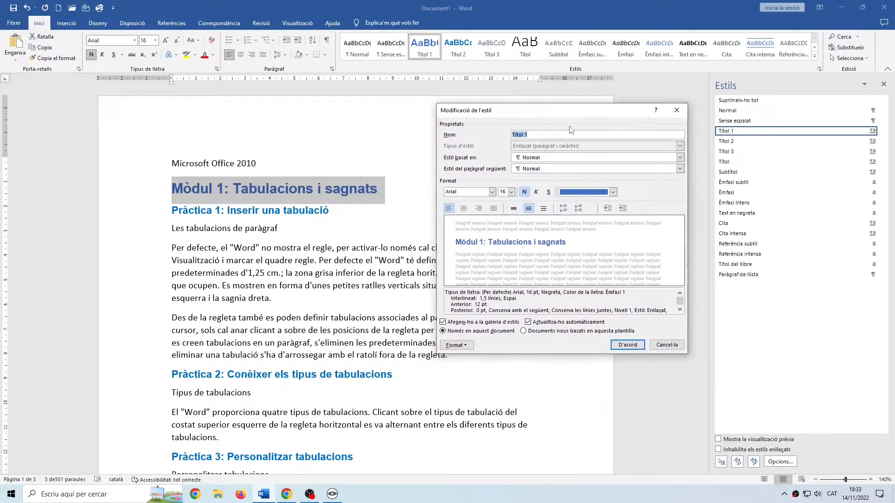
left_click(492, 192)
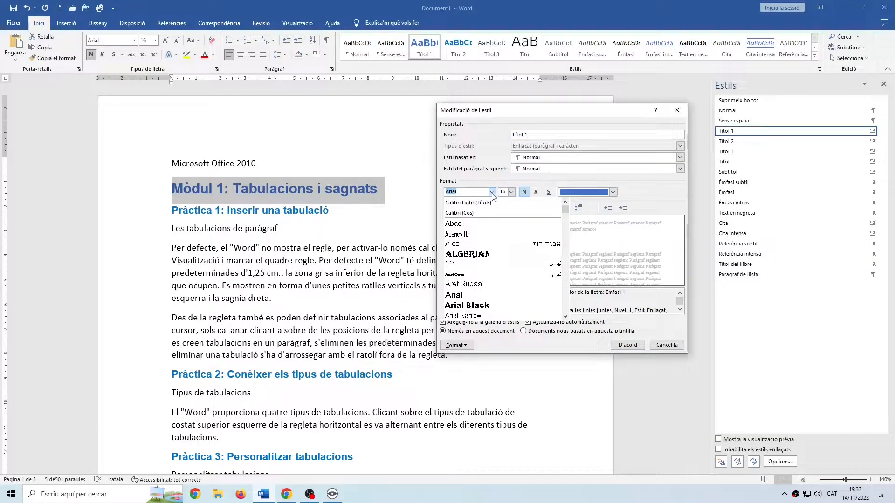
left_click(466, 213)
left_click(512, 192)
left_click(505, 235)
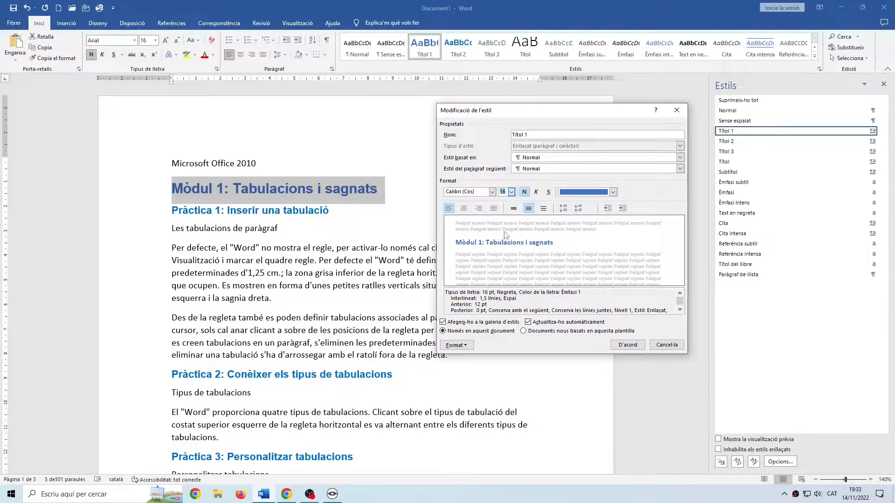
left_click(536, 192)
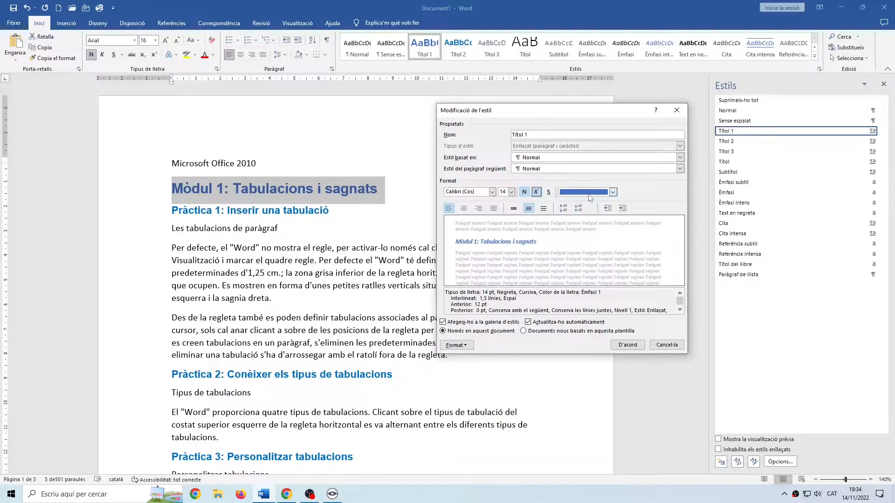
left_click(612, 193)
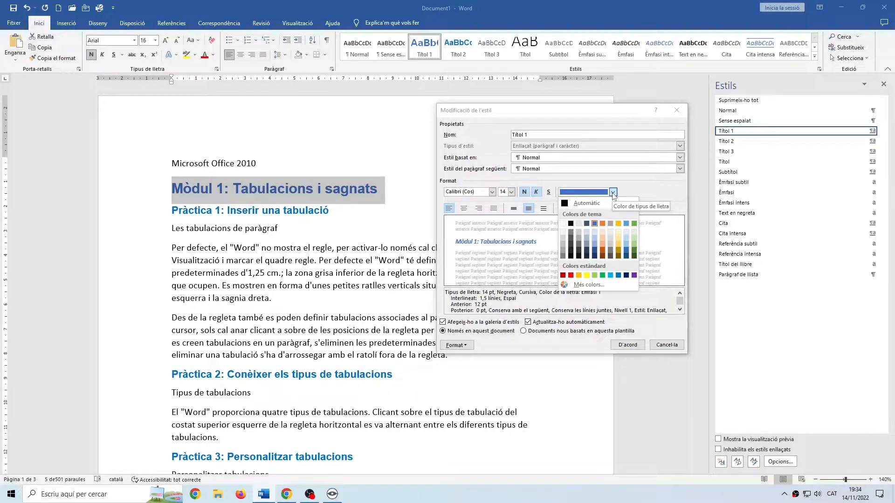
left_click(613, 192)
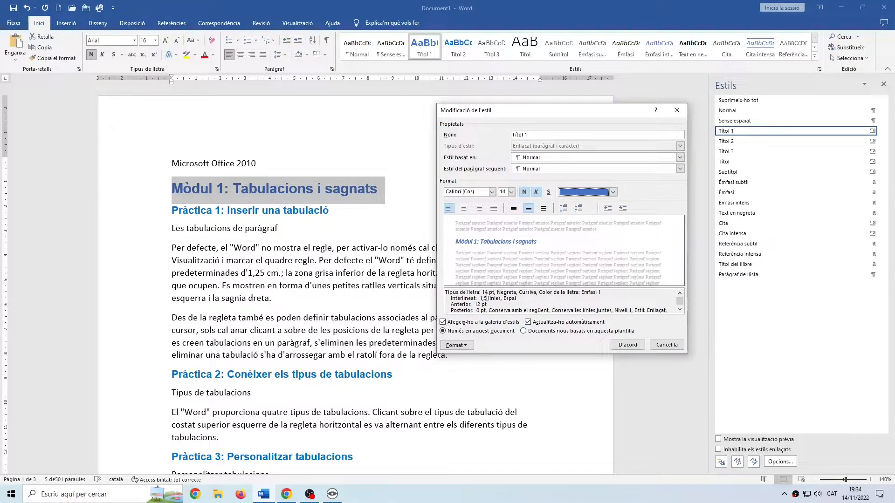
Set the spacing before paragraphs of the Títol 1 style to 0 pt in its paragraph format
left_click(468, 349)
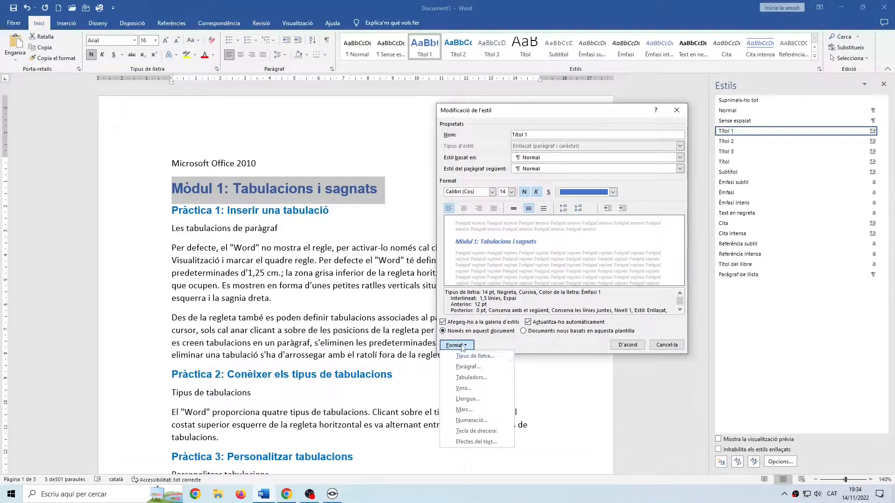
left_click(465, 367)
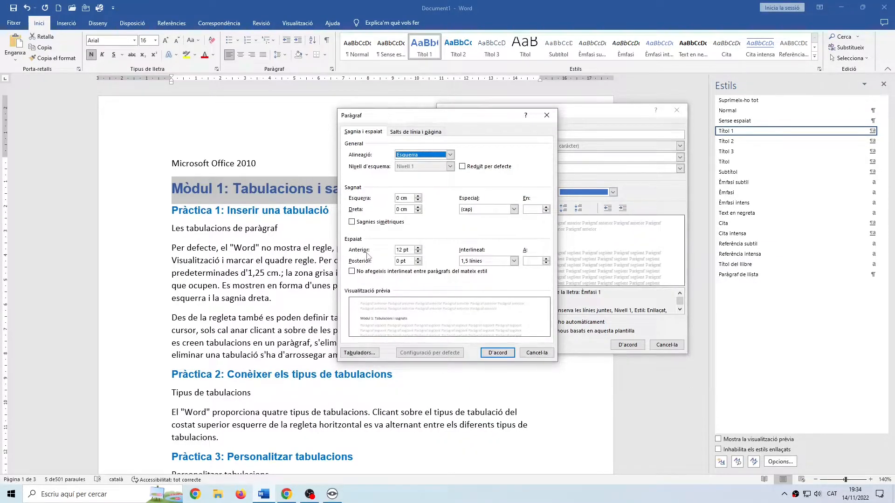
left_click(418, 252)
left_click(418, 253)
left_click(419, 252)
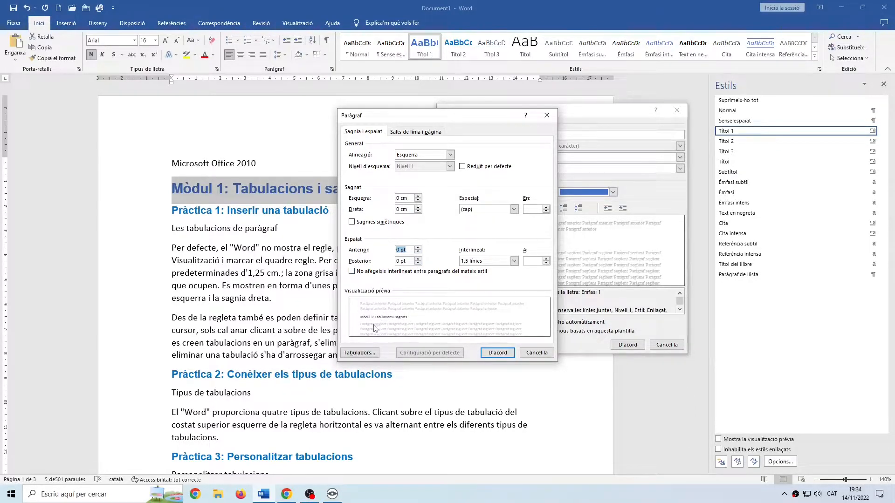
Try 18 pt of spacing before Títol 1 paragraphs and return it to 0 pt
left_click(418, 248)
left_click(418, 248)
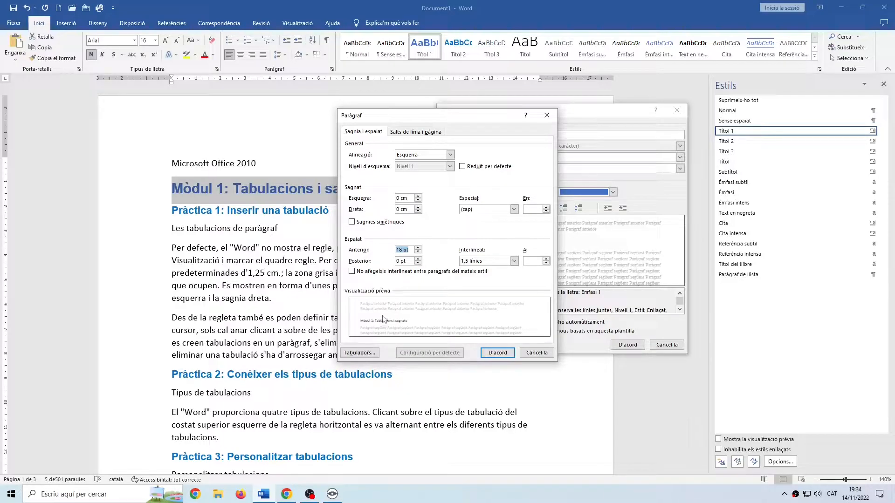
left_click(418, 252)
left_click(418, 252)
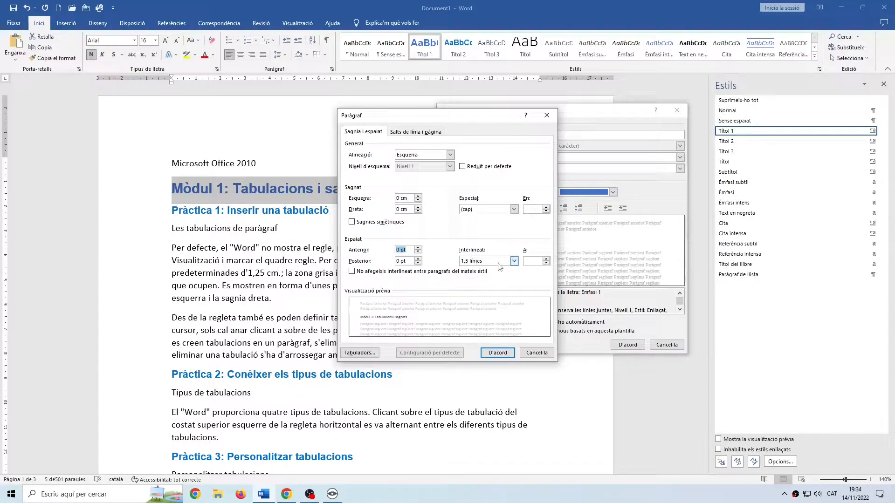
Apply the Títol 1 style changes and review the module titles throughout the document
left_click(498, 353)
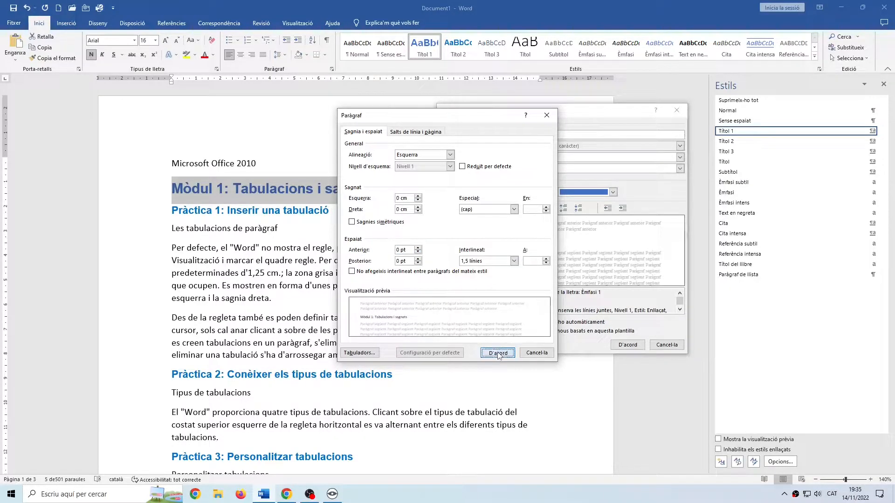
left_click(627, 345)
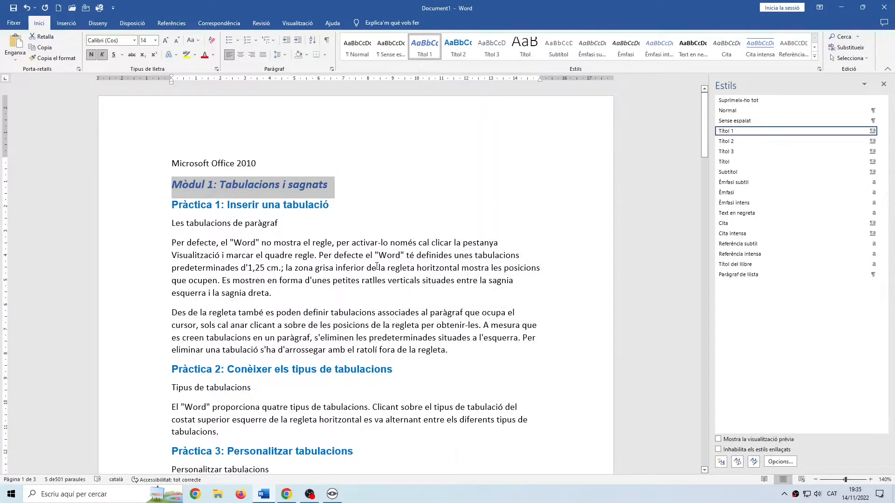
scroll(355, 305, "down", 6)
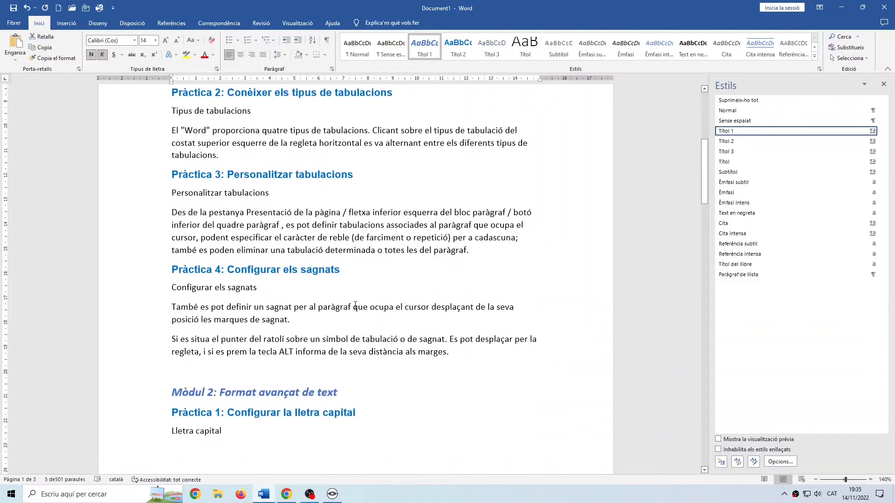
scroll(261, 376, "down", 6)
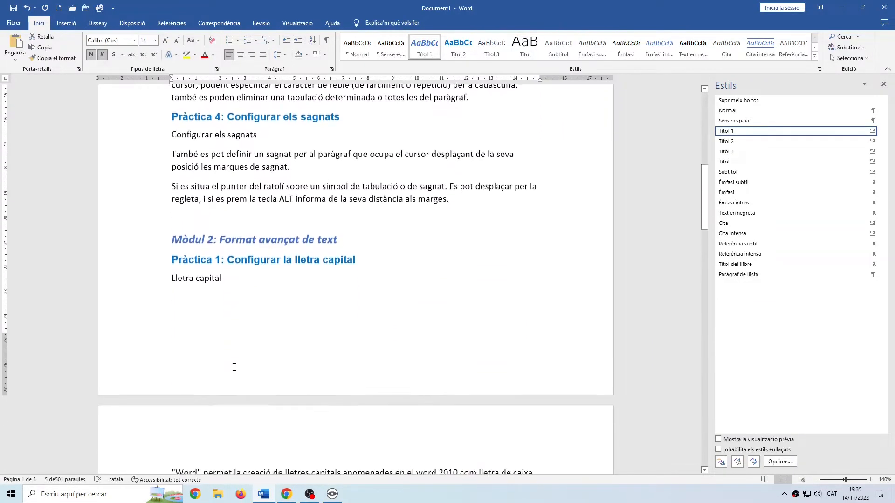
scroll(234, 366, "down", 6)
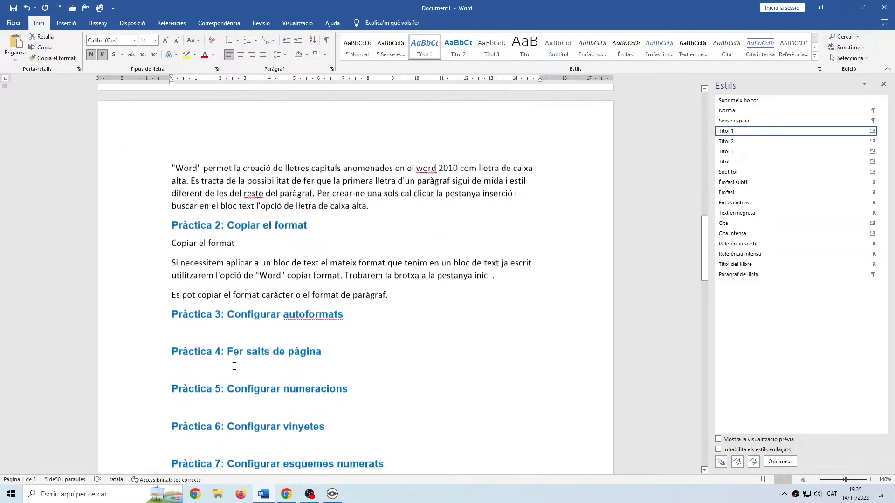
scroll(234, 358, "down", 1)
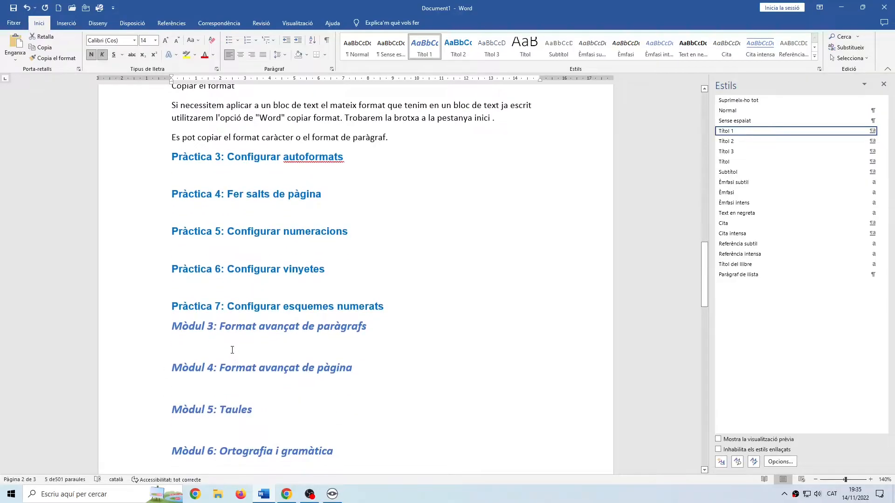
scroll(235, 327, "down", 3)
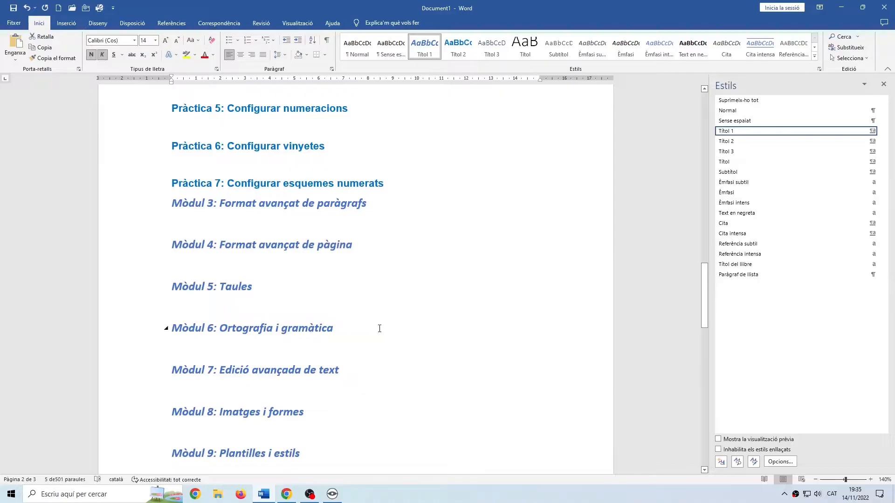
scroll(379, 329, "up", 10)
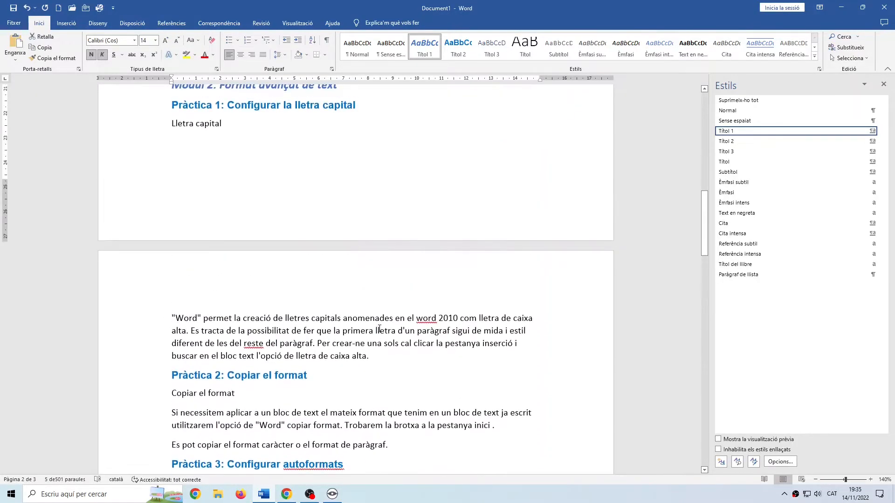
Remove italics from the Títol 1 style and check the module titles throughout the document
left_click(882, 132)
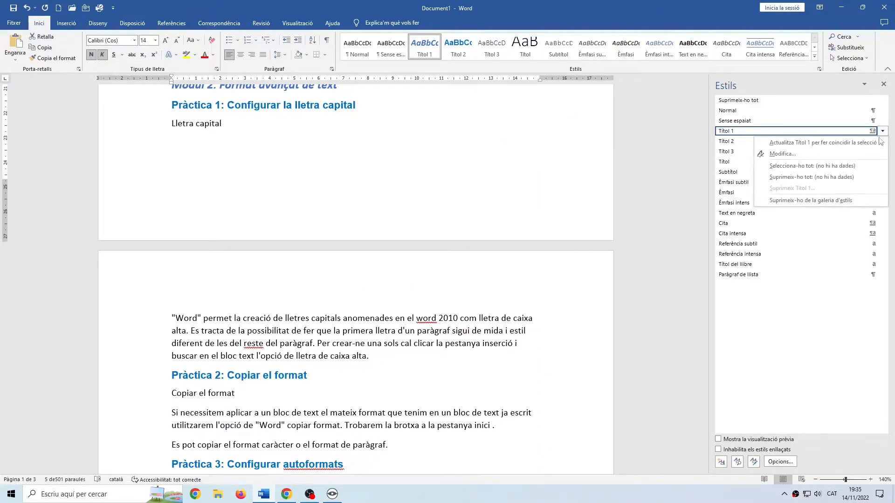
left_click(783, 154)
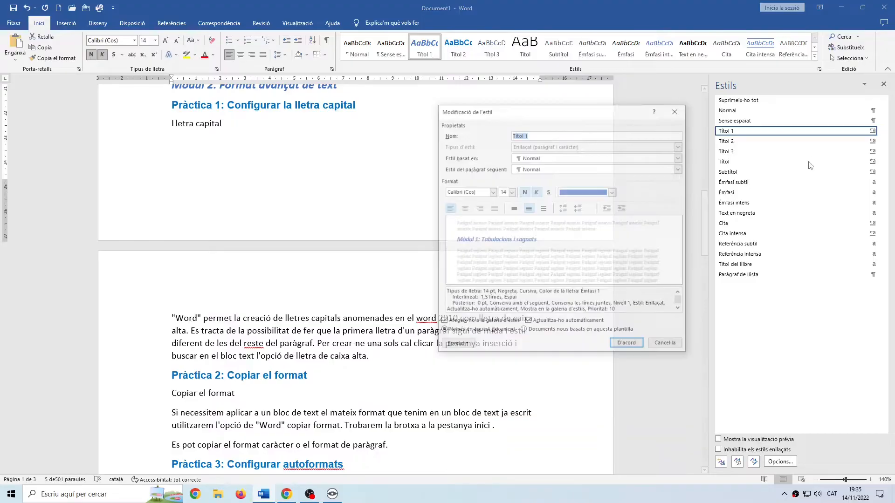
left_click(536, 192)
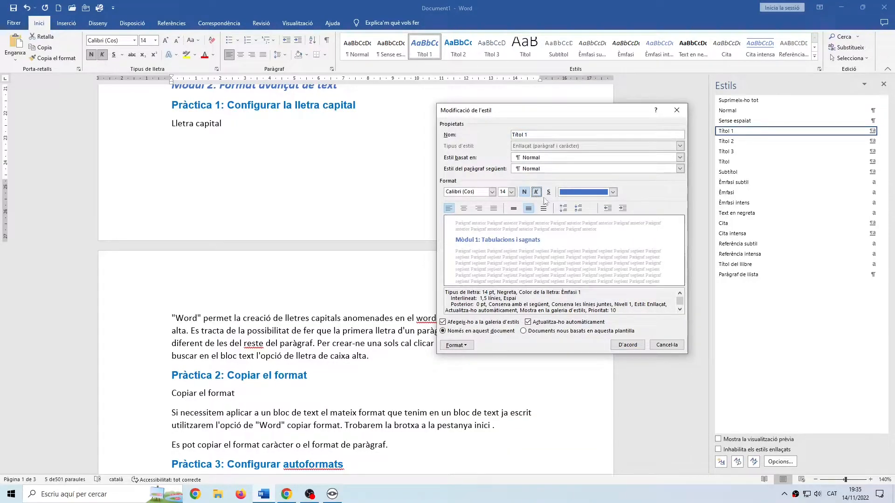
left_click(627, 345)
scroll(408, 308, "down", 3)
scroll(406, 307, "down", 8)
scroll(237, 363, "down", 3)
scroll(345, 348, "up", 4)
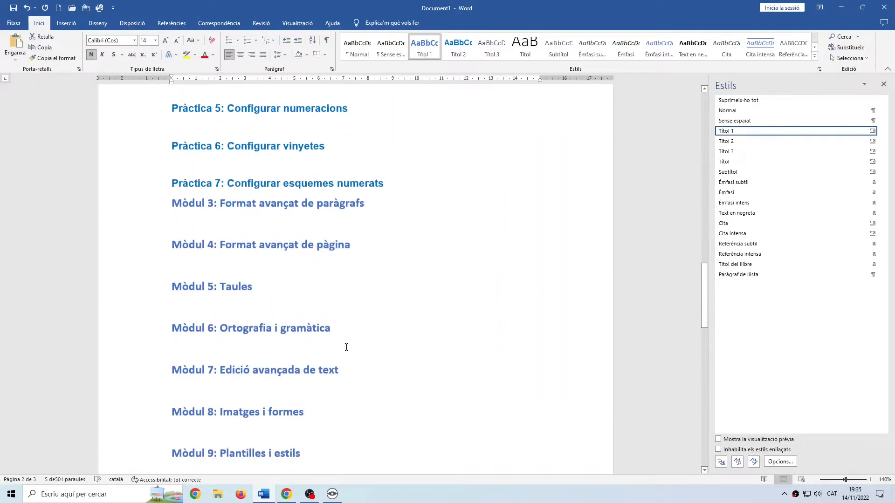
scroll(346, 347, "up", 3)
scroll(347, 348, "up", 12)
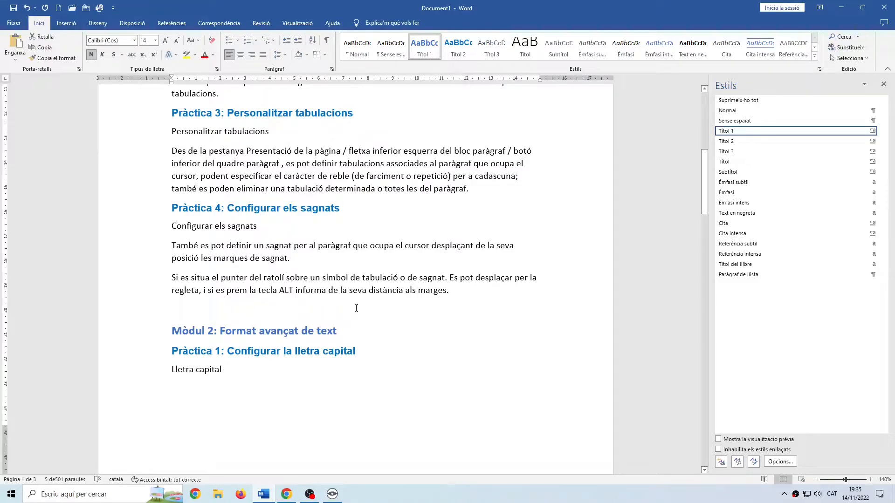
scroll(390, 301, "up", 7)
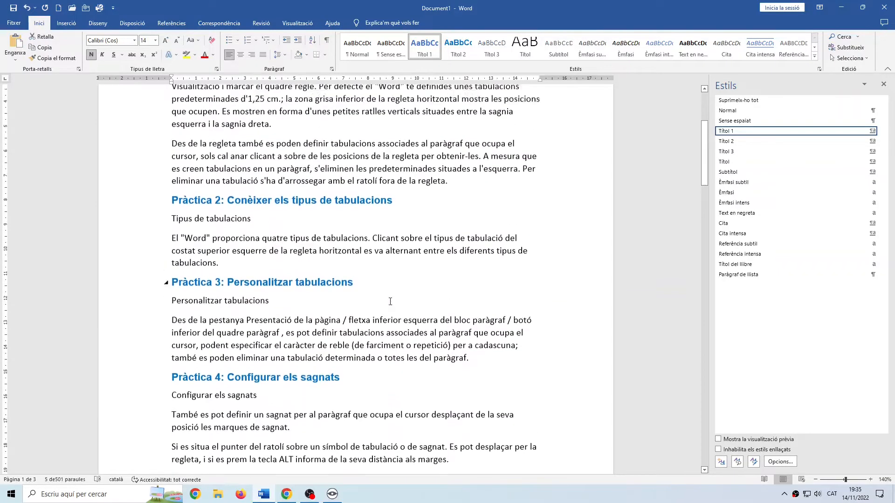
scroll(390, 302, "up", 1)
Select the title "Pràctica 1: Inserir una tabulació" and modify its Títol 2 style to automatic colour, 11 pt and the Calibri (Cos) font
double_click(209, 208)
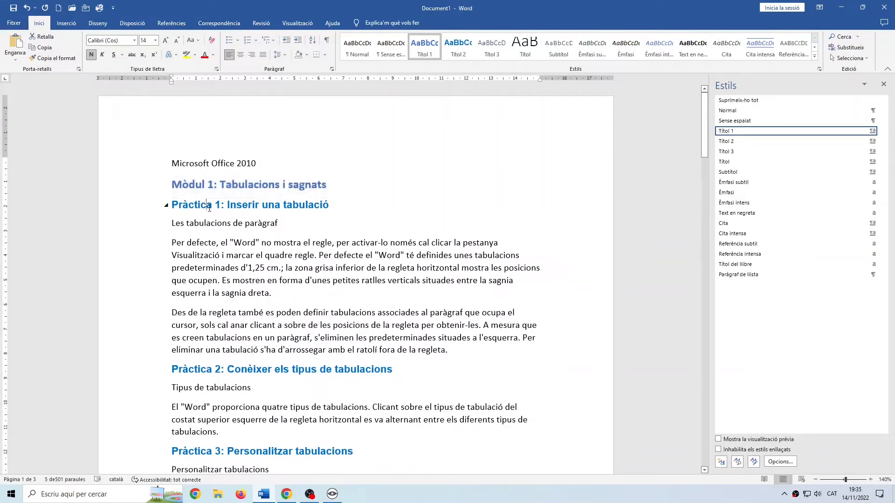
left_click(198, 208)
left_click_drag(173, 206, 318, 208)
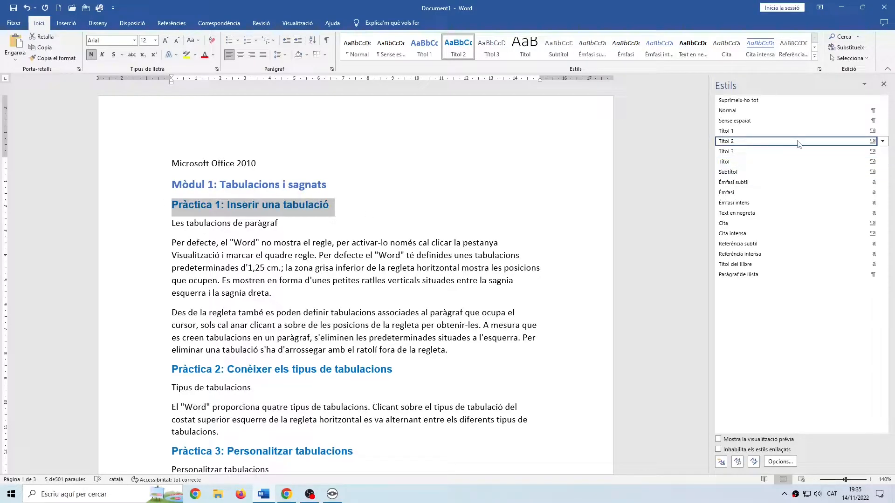
left_click(883, 142)
left_click(783, 164)
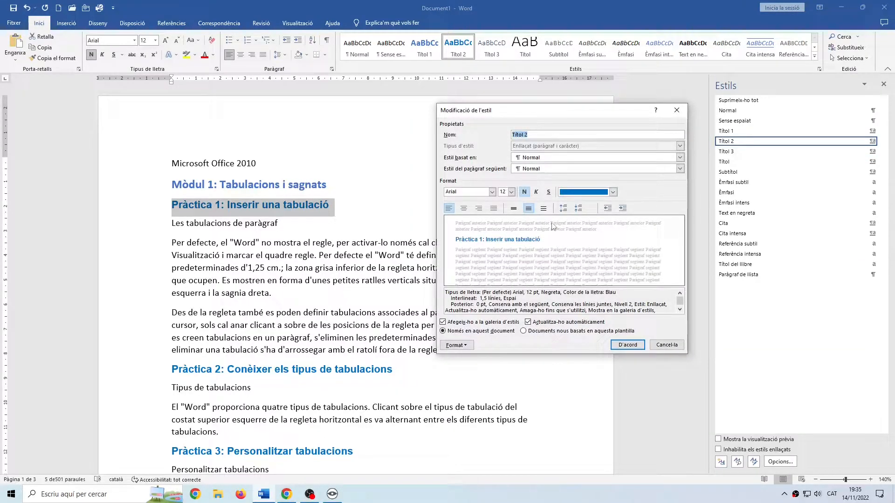
left_click(613, 192)
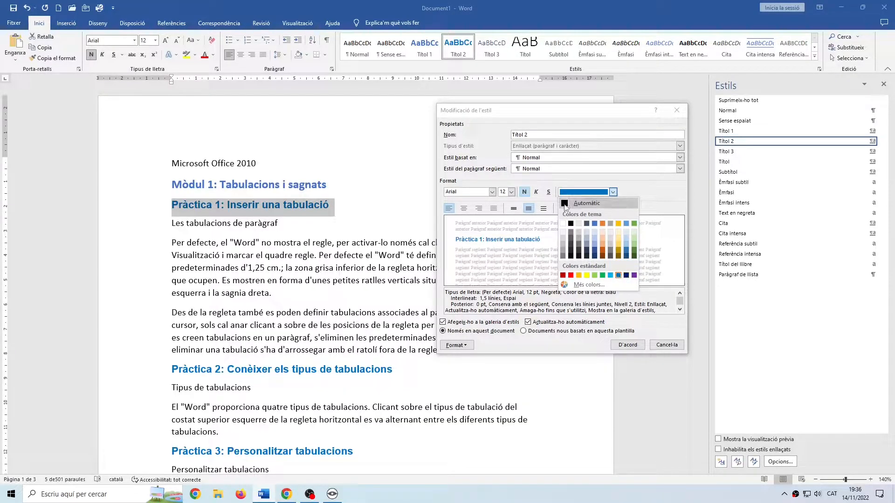
left_click(565, 204)
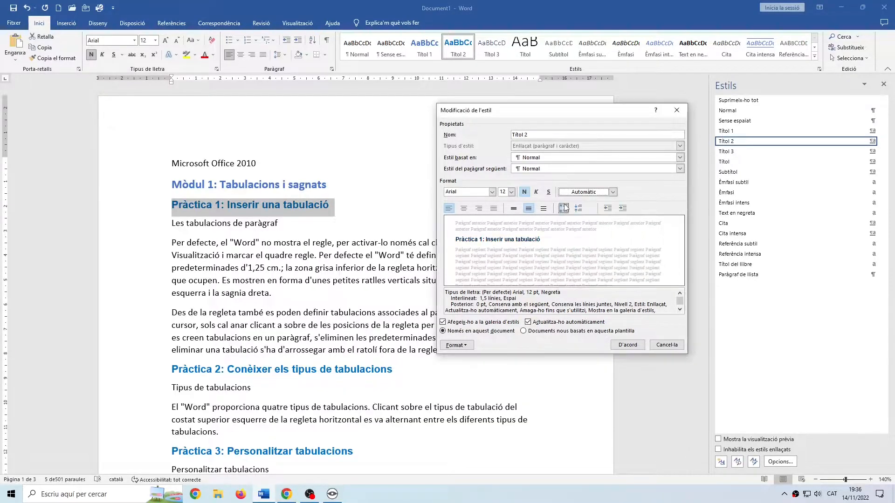
left_click(511, 193)
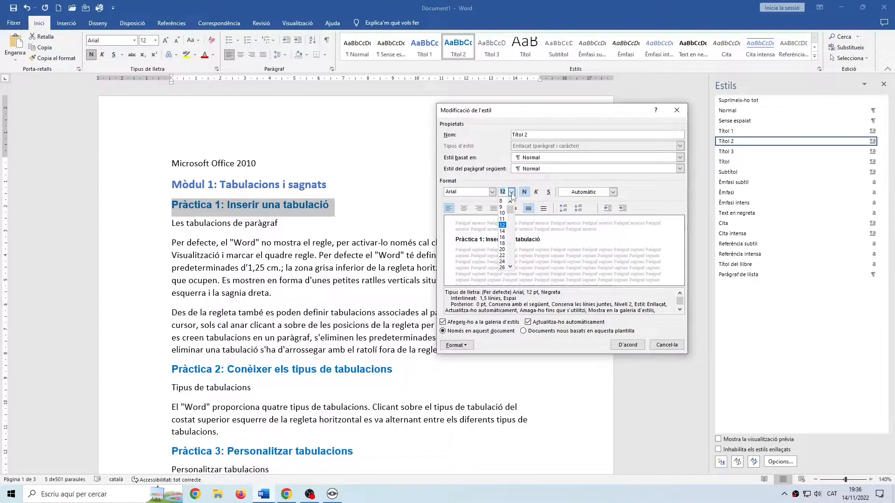
left_click(503, 219)
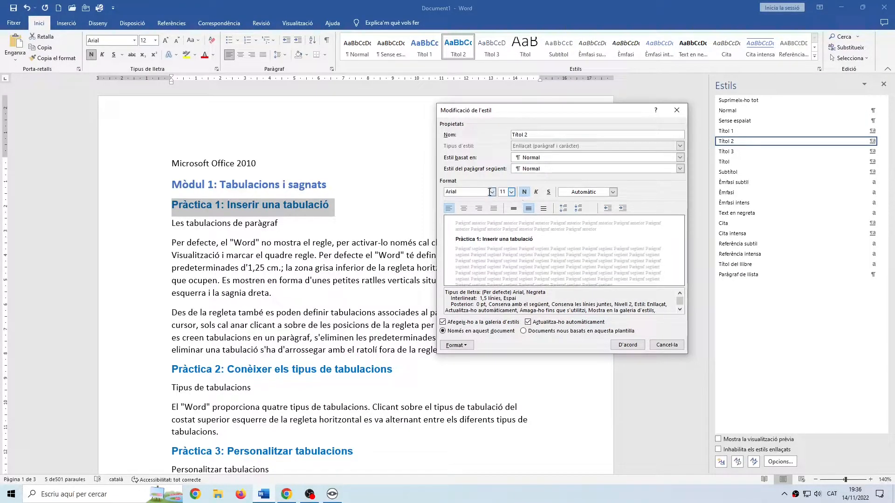
left_click(492, 193)
left_click(477, 214)
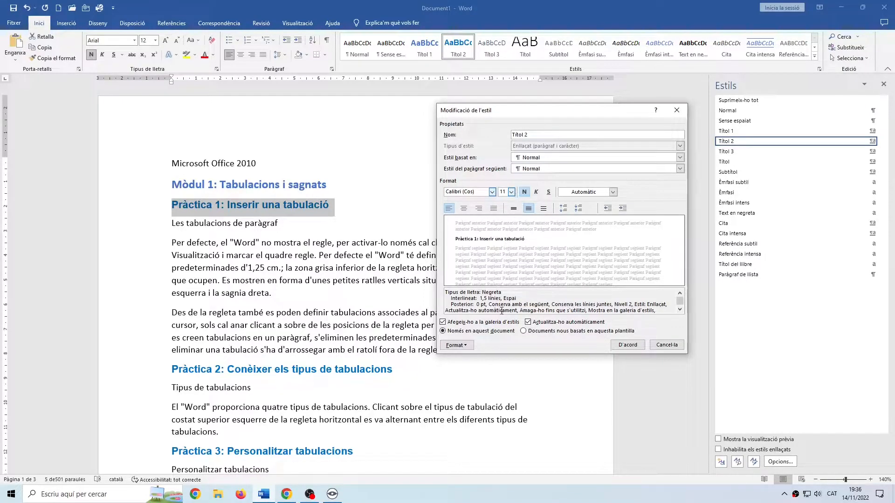
Review the paragraph format of the Títol 2 style, apply the style changes and check the practice titles
left_click(466, 349)
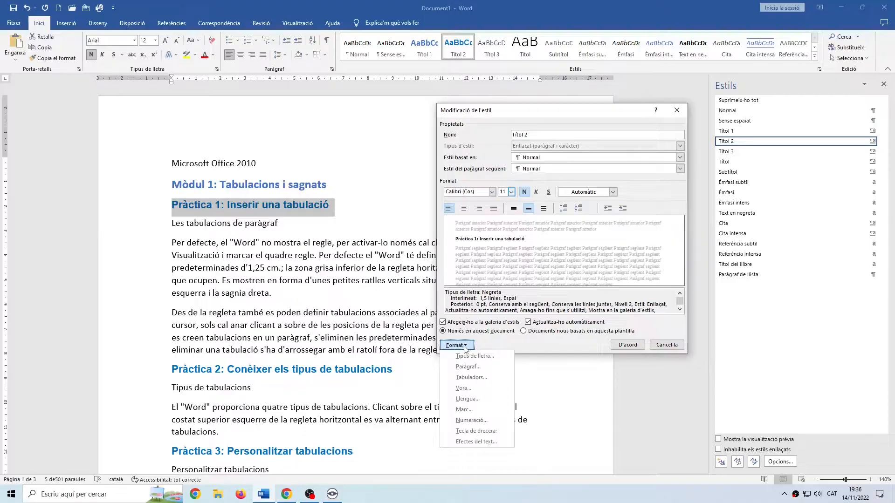
left_click(466, 368)
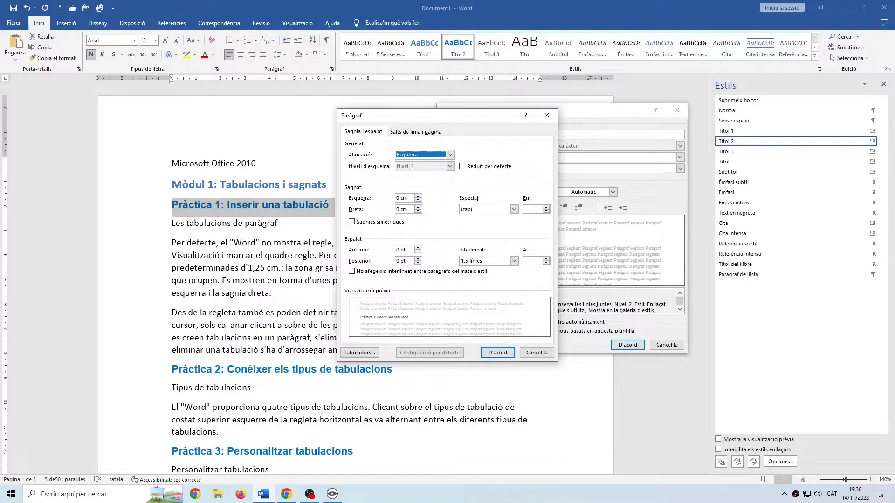
left_click(497, 352)
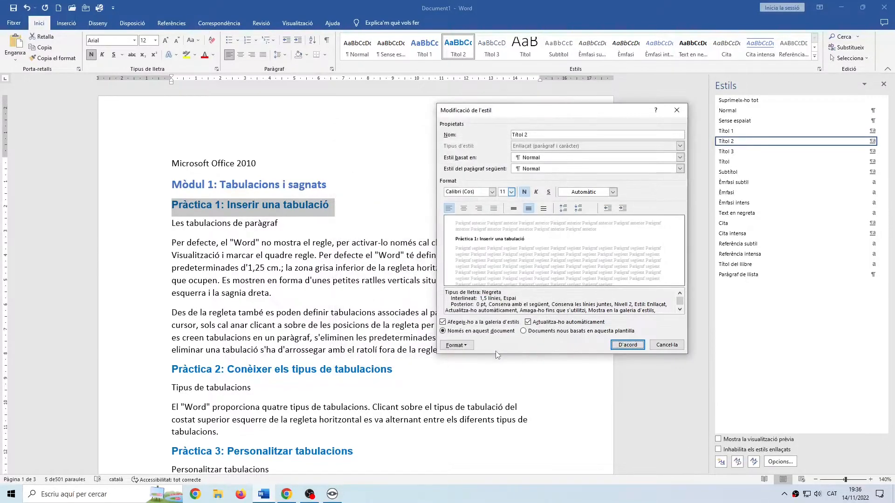
left_click(628, 345)
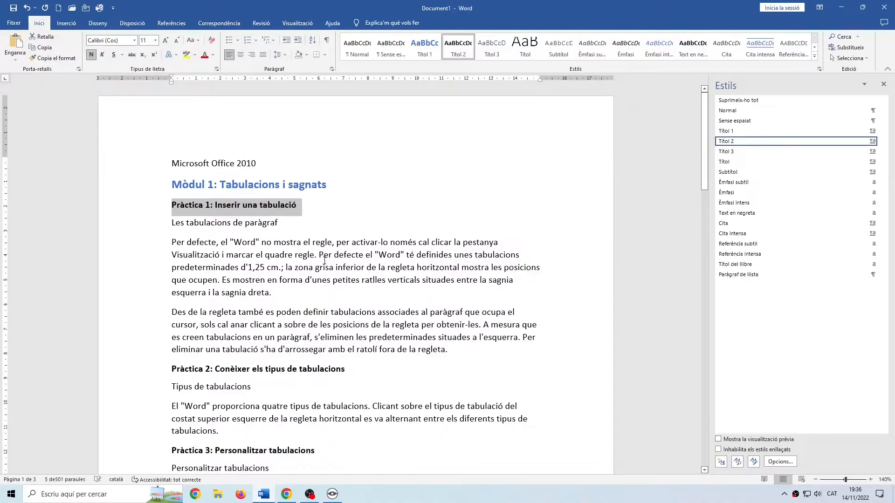
scroll(280, 225, "down", 10)
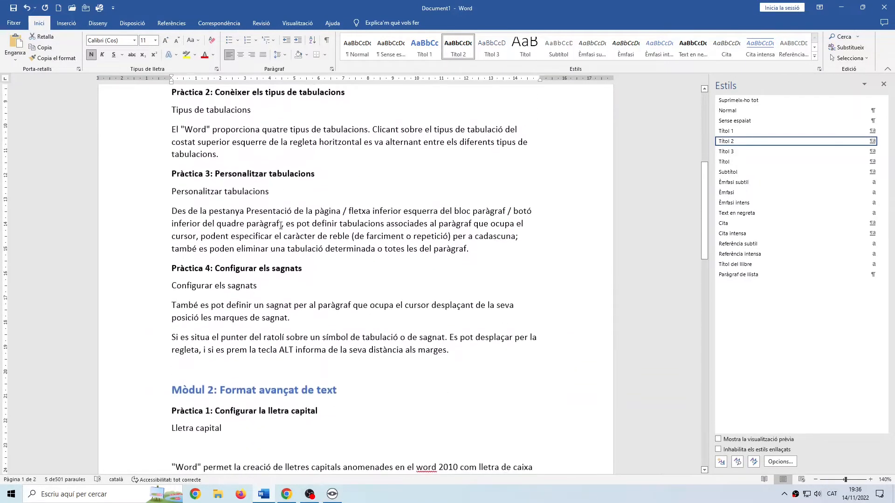
scroll(281, 226, "down", 10)
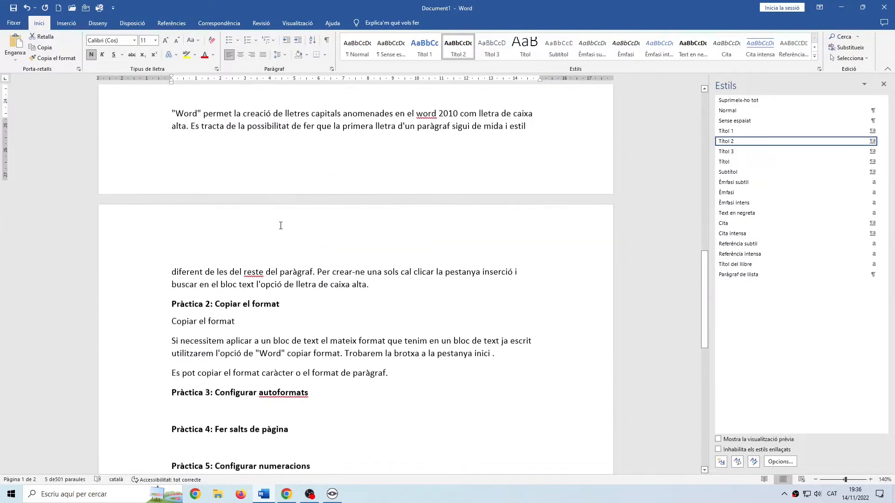
scroll(281, 225, "up", 20)
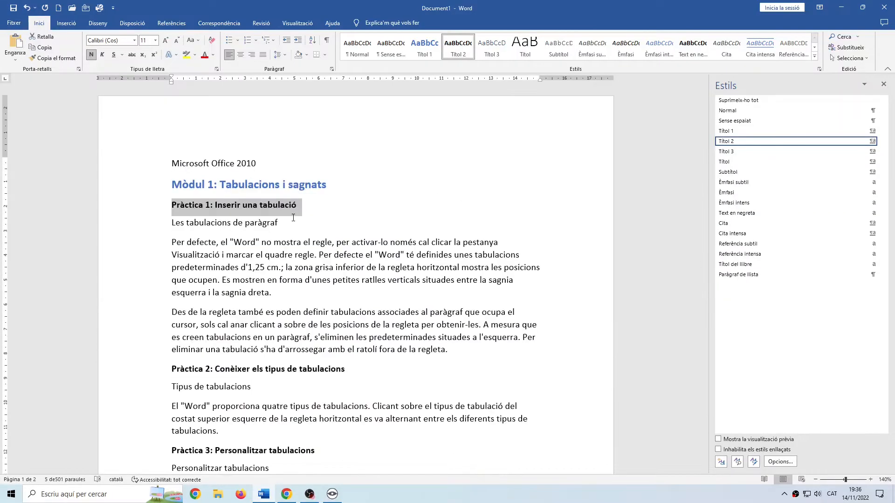
Modify the Títol 2 style again, setting its font colour to the orange theme colour Èmfasi 2
left_click(883, 142)
left_click(798, 163)
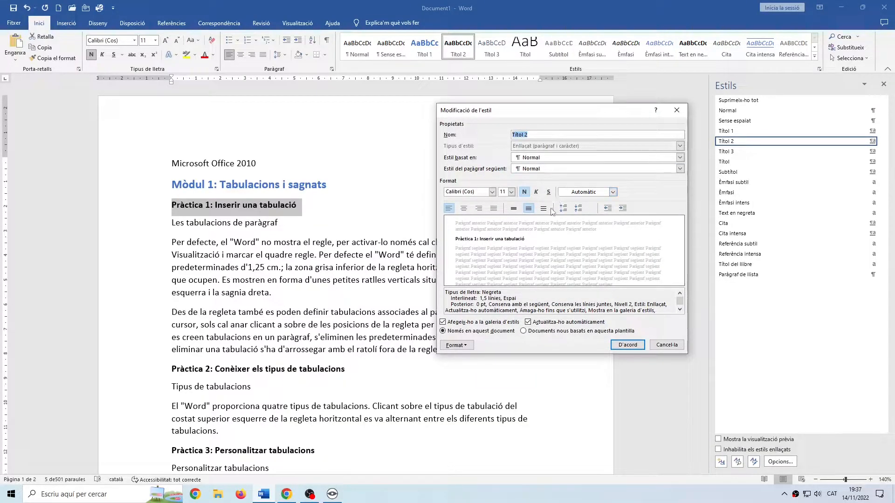
left_click(613, 192)
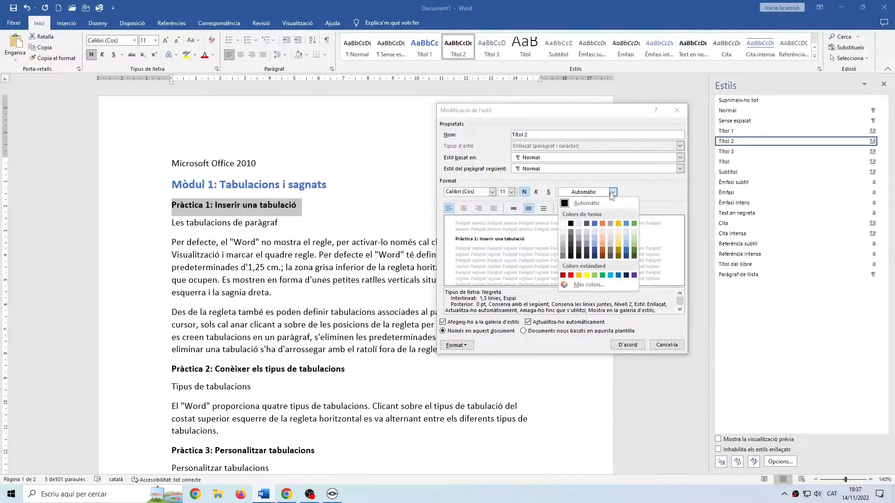
left_click(602, 224)
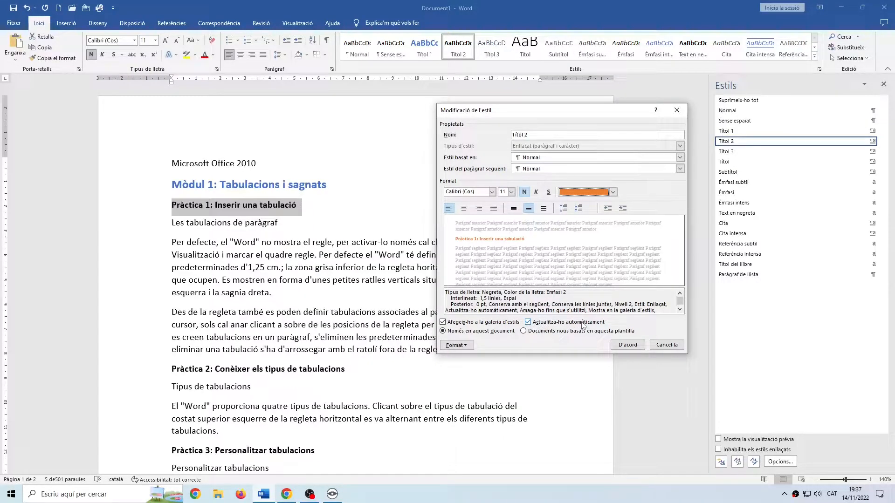
Make the Títol 2 changes available to new documents based on this template, keep automatic updating on, apply them and check the practice titles
left_click(529, 324)
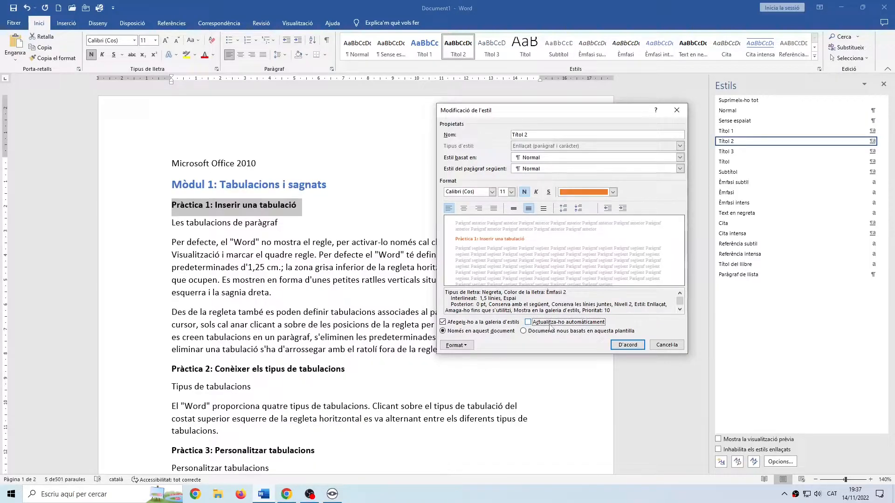
left_click(528, 324)
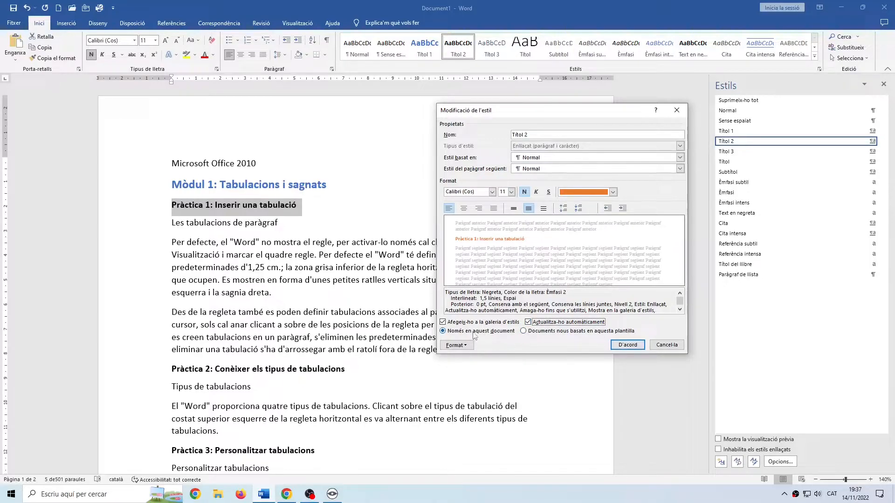
left_click(526, 332)
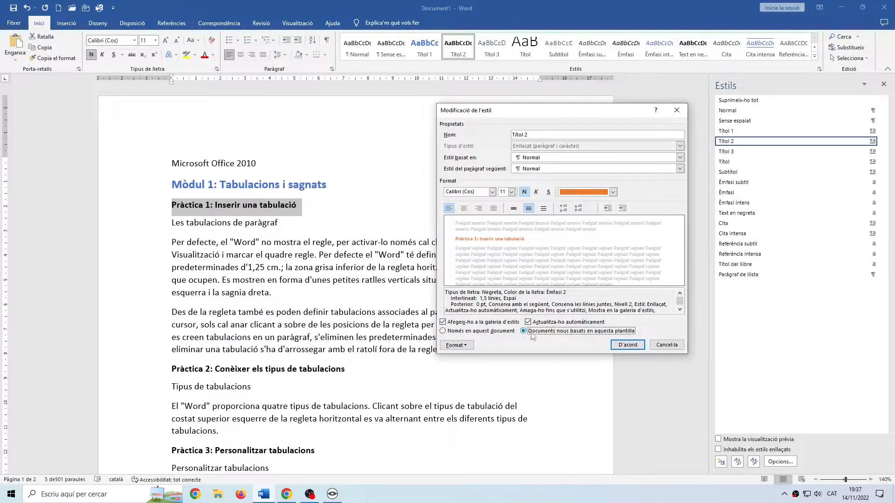
left_click(627, 345)
left_click(419, 300)
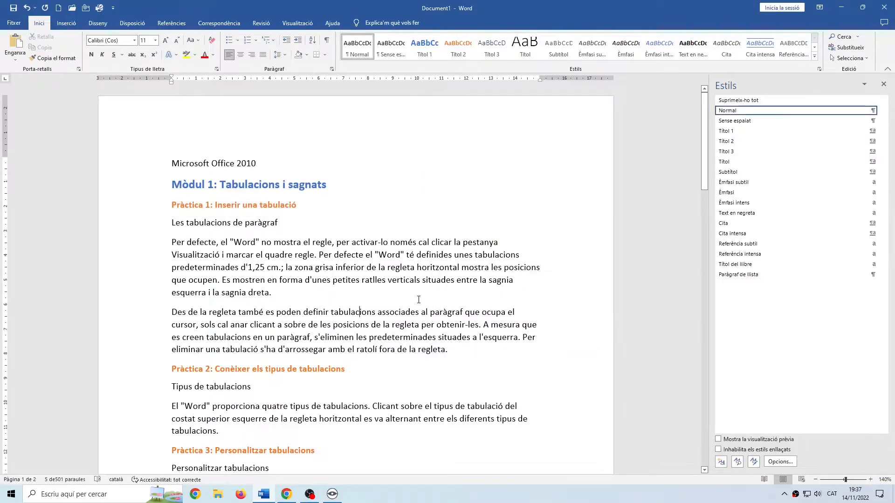
scroll(418, 300, "down", 3)
scroll(419, 299, "down", 8)
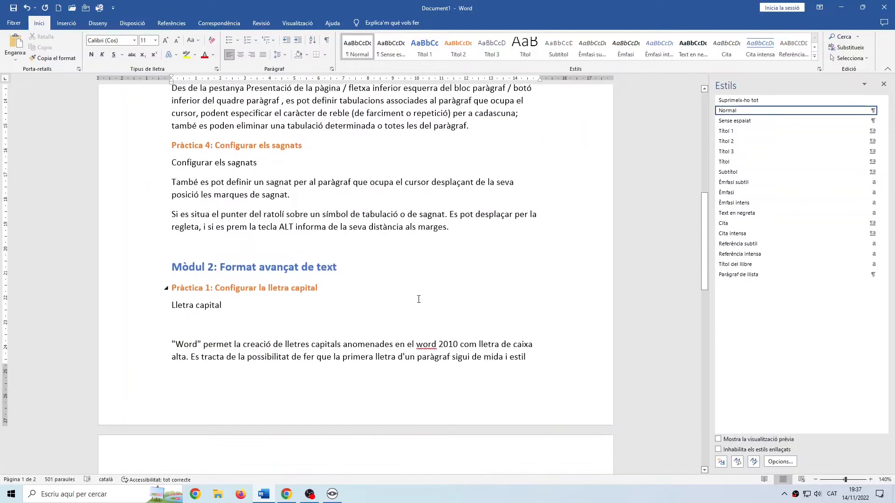
scroll(339, 193, "up", 3)
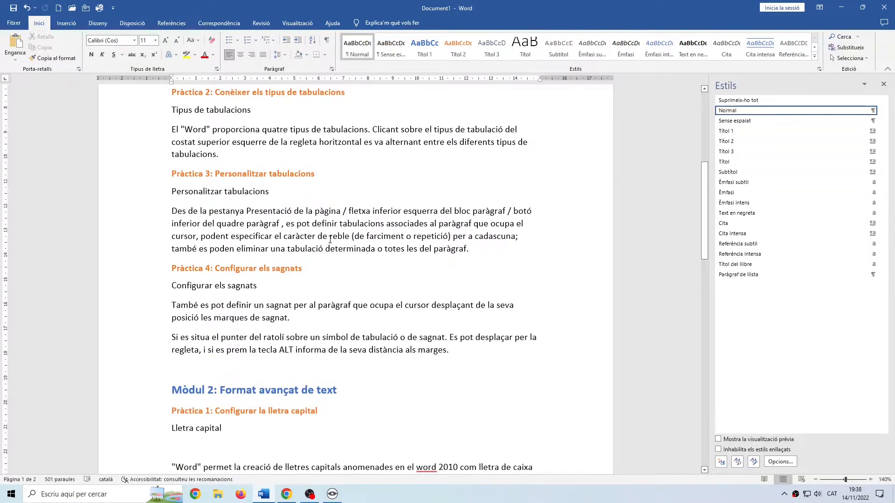
scroll(330, 240, "up", 7)
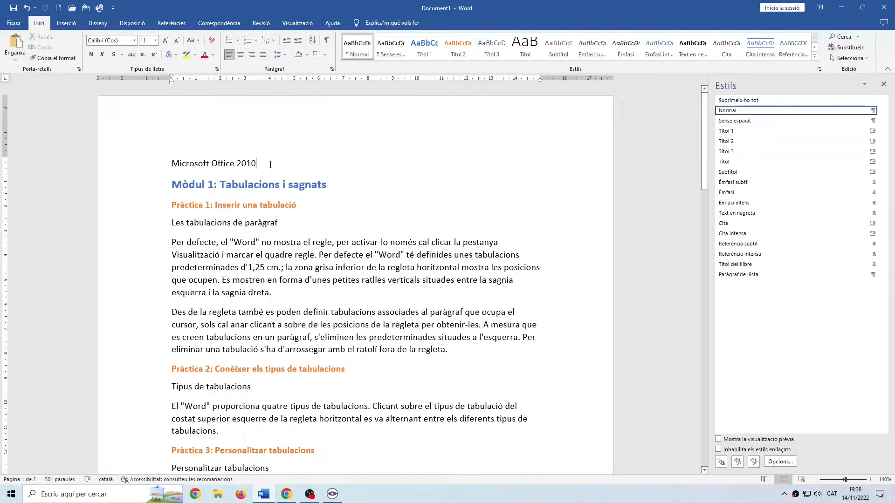
Insert four blank paragraphs after the line "Microsoft Office 2010" to make room for the index
key("Return")
key("Return")
key("Return")
key("Return")
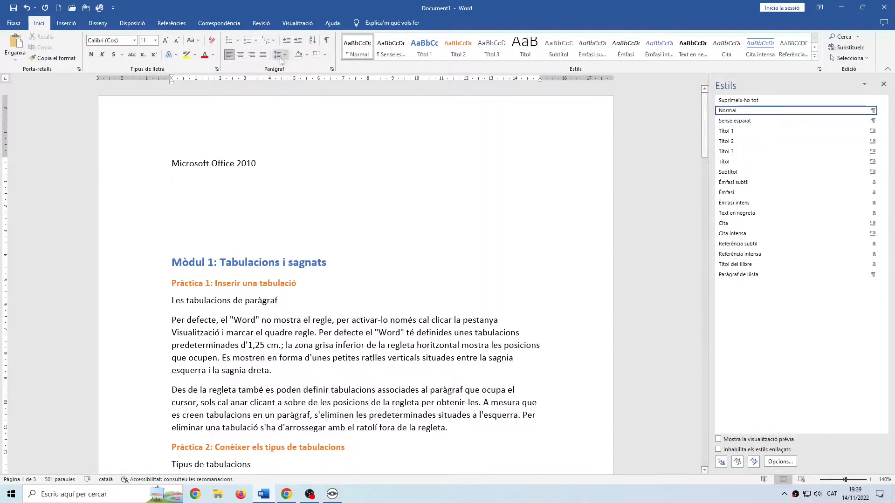
Try inserting the manual table of contents (Índex manual) below "Microsoft Office 2010" and undo it
left_click(175, 27)
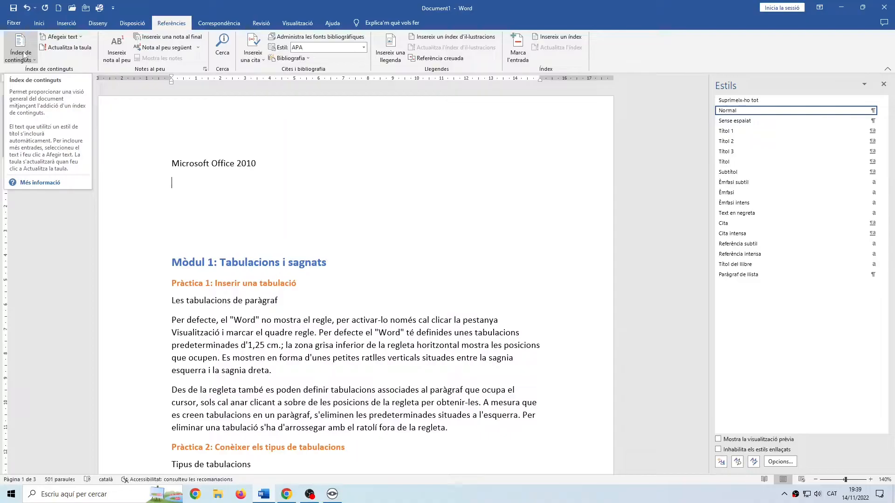
left_click(22, 52)
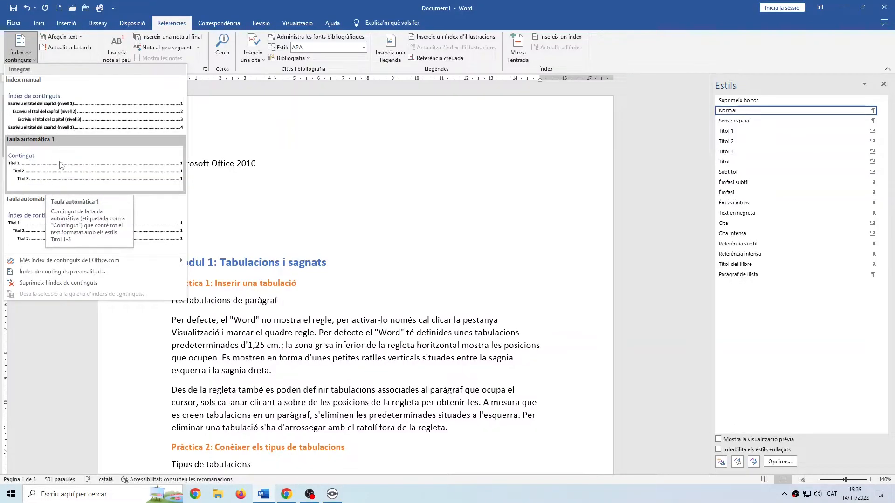
left_click(53, 120)
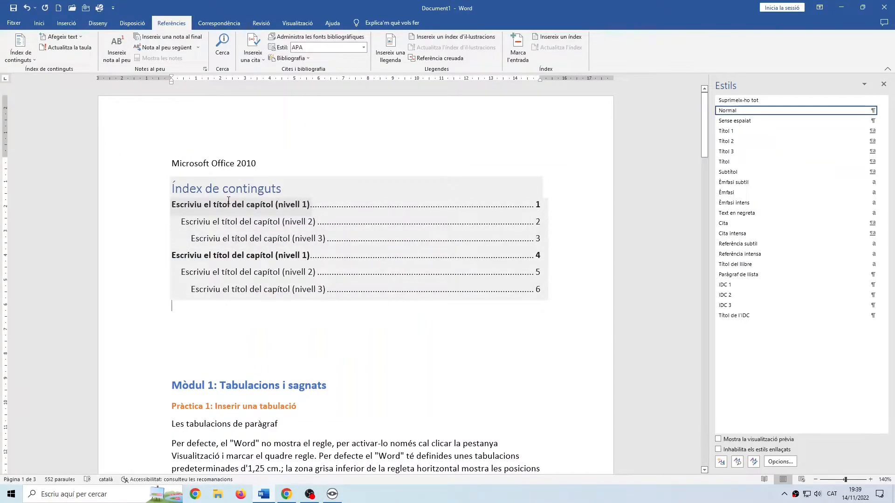
key("ctrl+z")
Insert the automatic table of contents Taula automàtica 1 below "Microsoft Office 2010" and check its entries
left_click(20, 55)
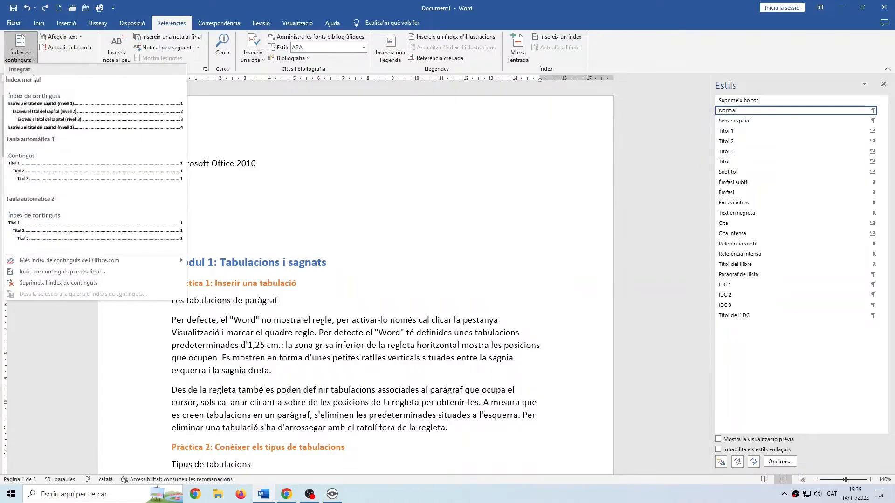
left_click(36, 165)
scroll(270, 189, "up", 3)
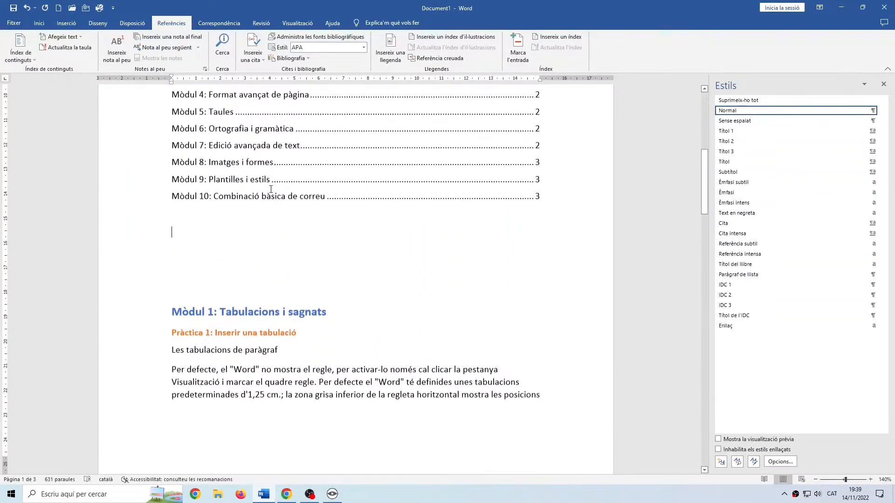
scroll(270, 190, "up", 5)
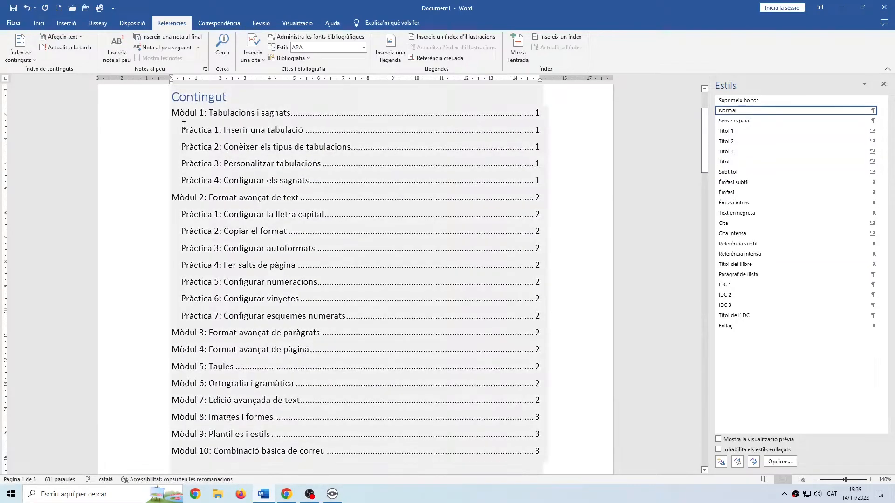
scroll(152, 119, "up", 1)
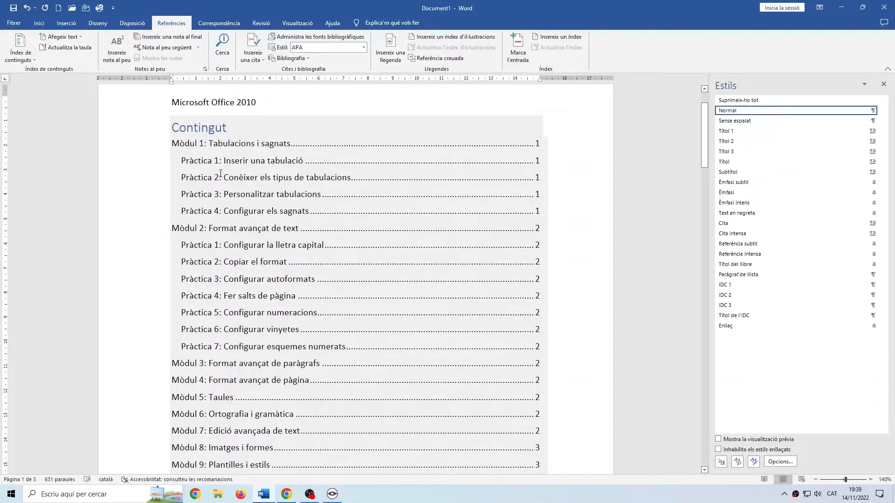
Examine the built-in table of contents designs and the module and practice entries of the inserted index
left_click(20, 49)
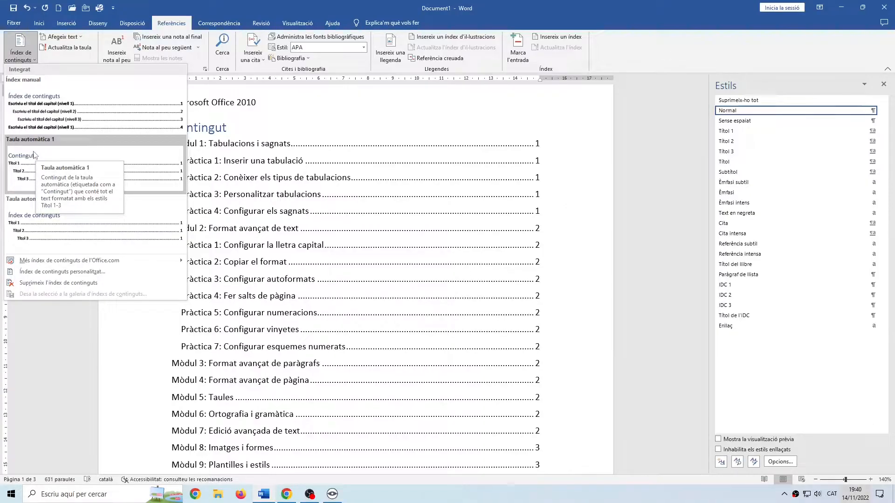
left_click(312, 163)
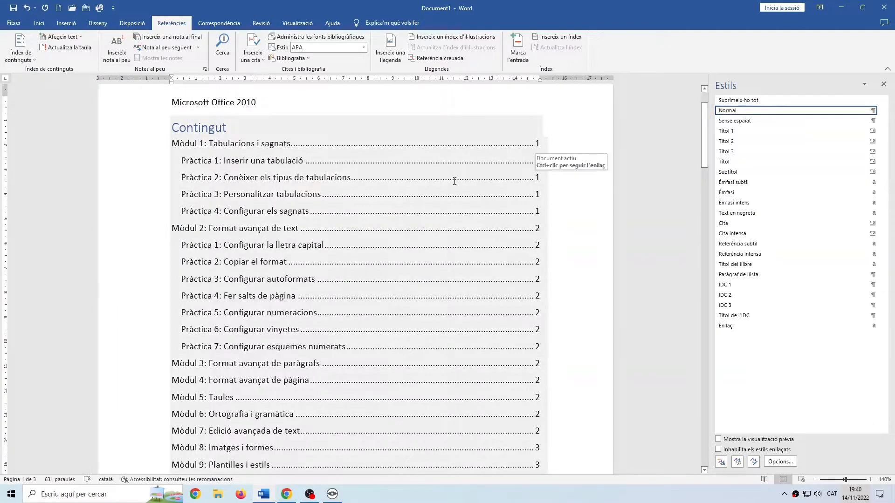
scroll(455, 181, "down", 7)
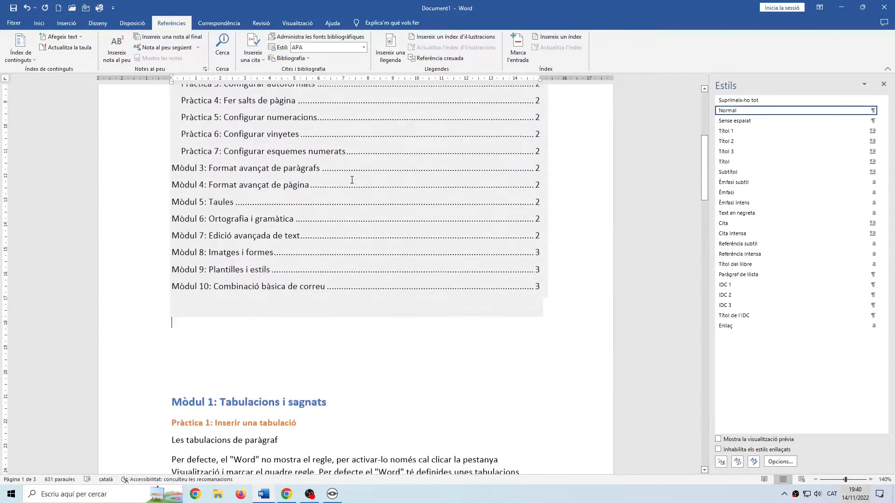
scroll(352, 180, "down", 3)
scroll(352, 180, "down", 1)
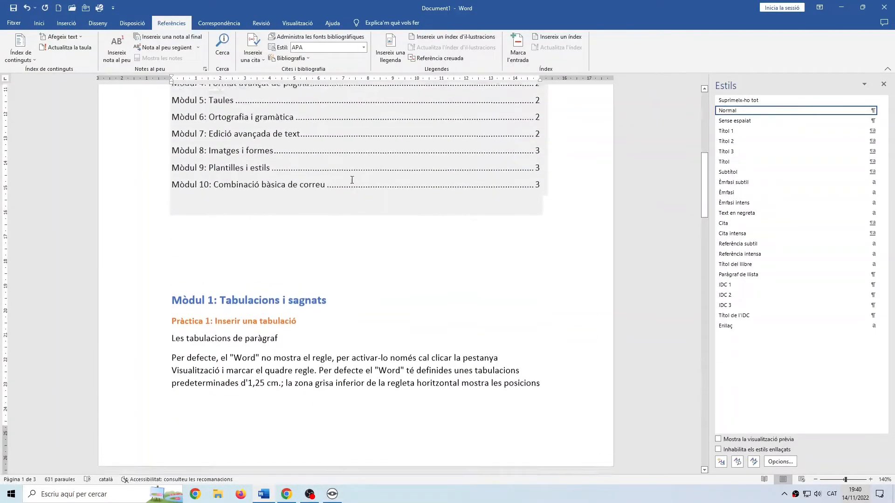
scroll(351, 180, "up", 2)
scroll(352, 180, "down", 2)
scroll(352, 180, "up", 6)
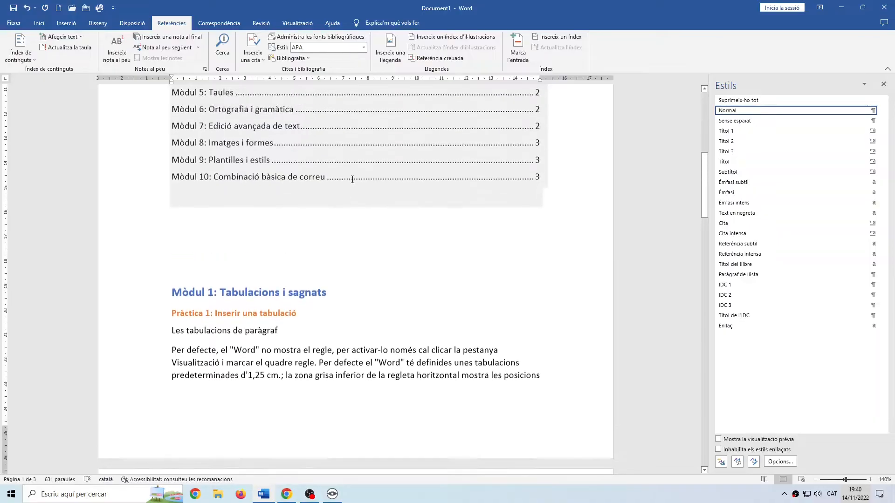
scroll(359, 175, "up", 3)
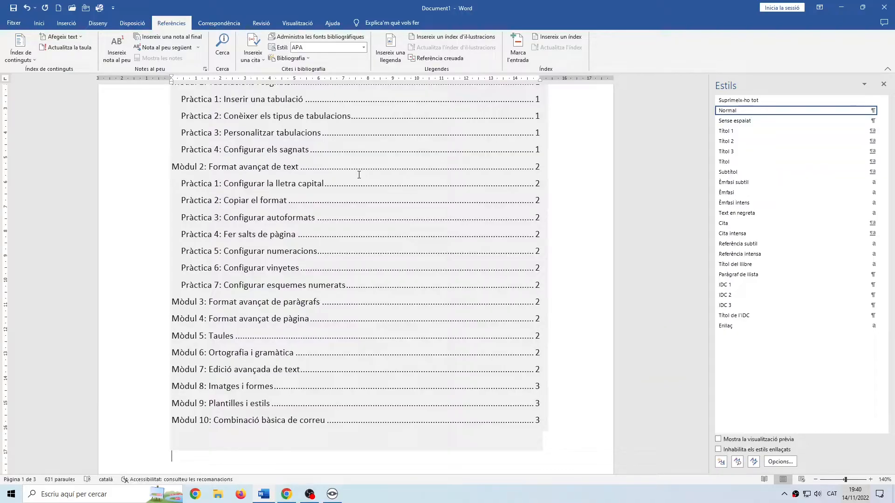
scroll(359, 174, "down", 5)
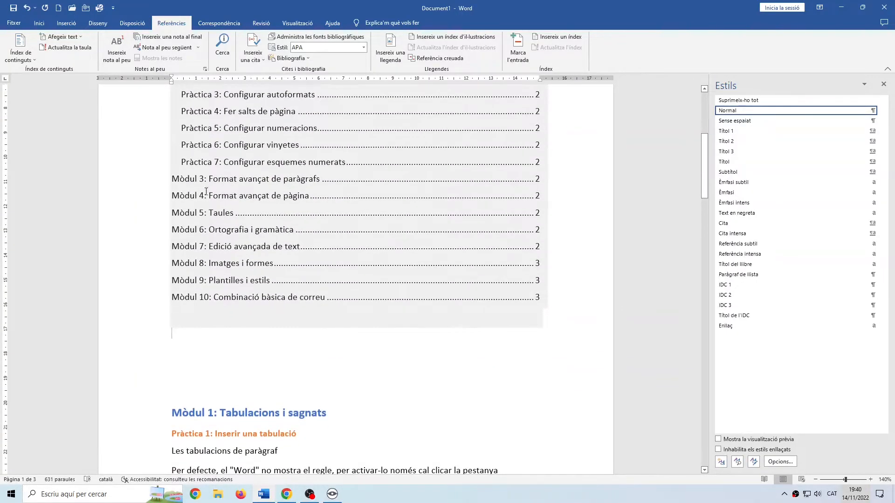
Review the index entries and follow the link of "Pràctica 1: Configurar la lletra capital" to its section in the document
left_click(201, 180)
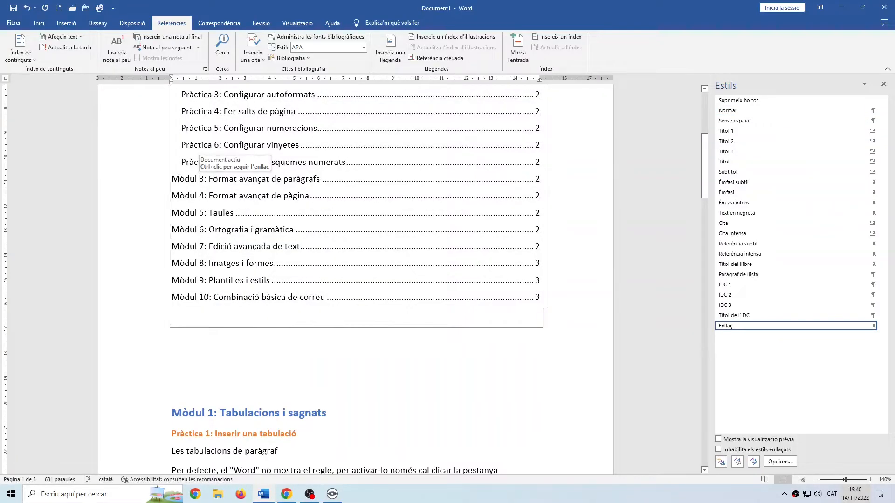
scroll(196, 183, "up", 10)
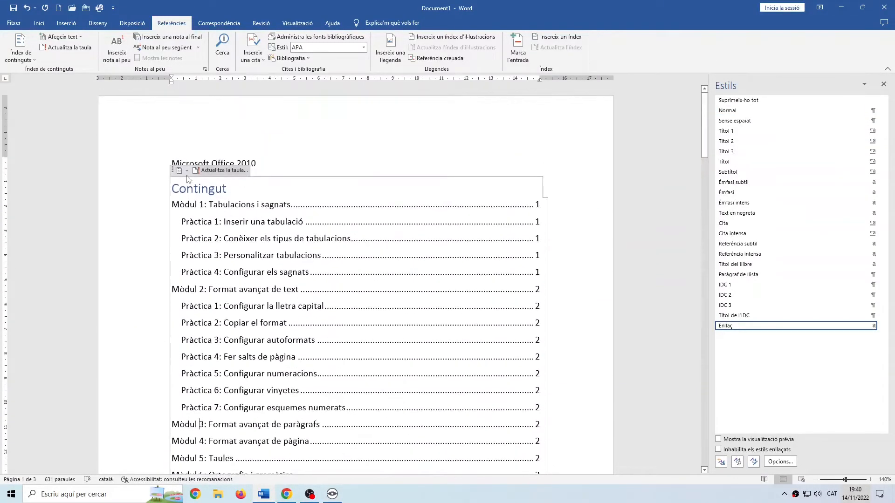
left_click(325, 164)
left_click(211, 205)
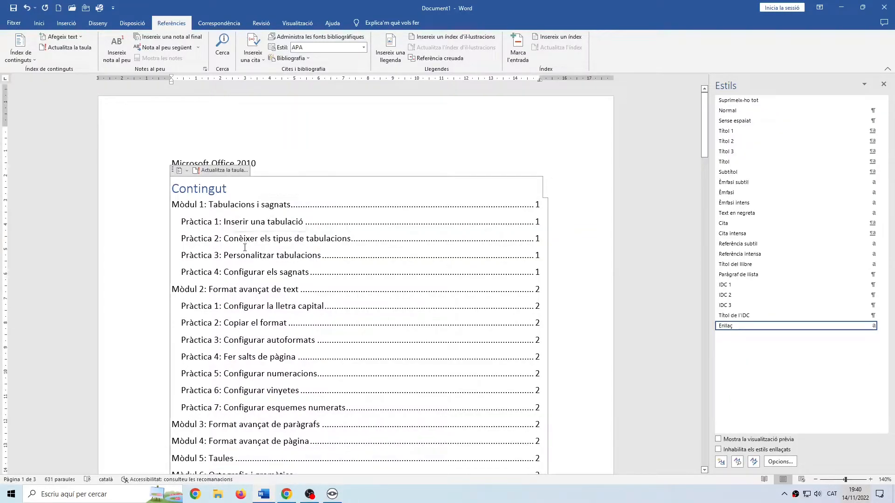
scroll(240, 252, "down", 1)
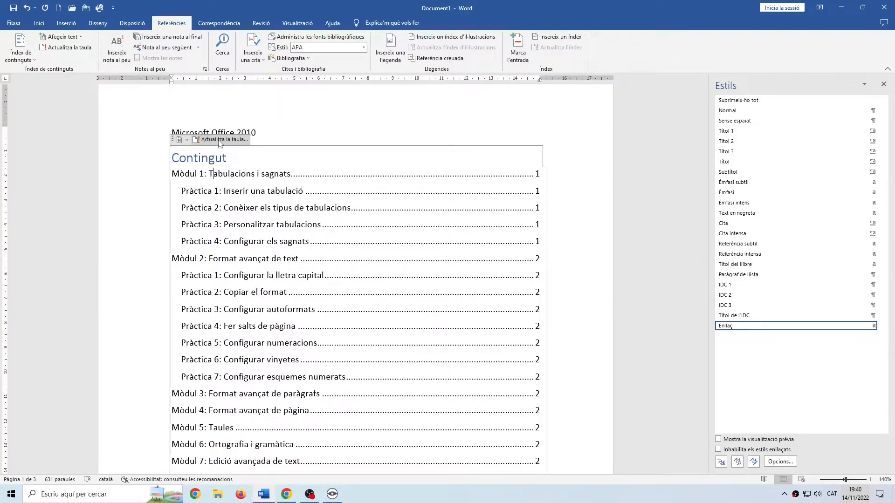
left_click(204, 279, "ctrl")
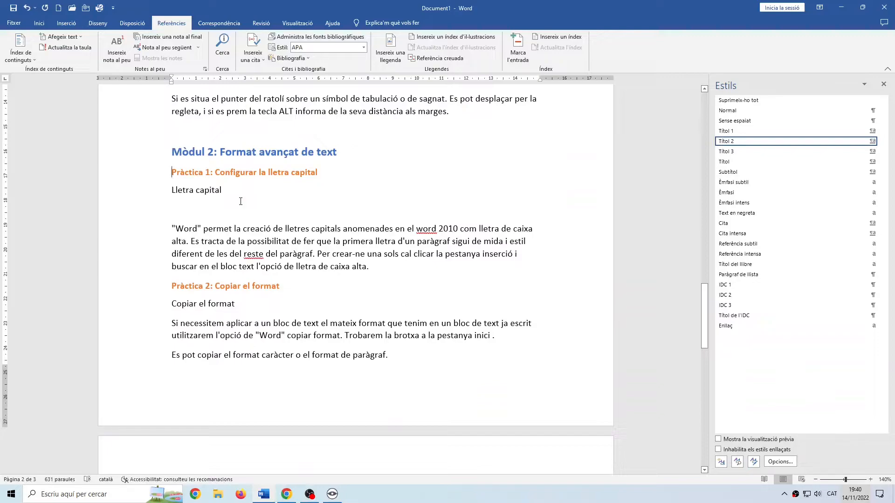
Place the cursor below the Mòdul 3 title, switch to Chrome and copy the five practice titles from the Mòdul 3 page
scroll(240, 201, "down", 6)
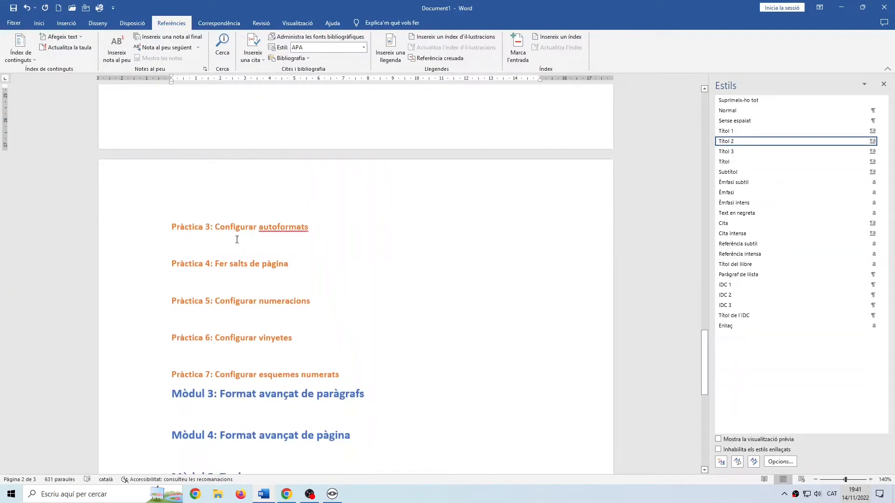
scroll(210, 238, "down", 3)
left_click(180, 289)
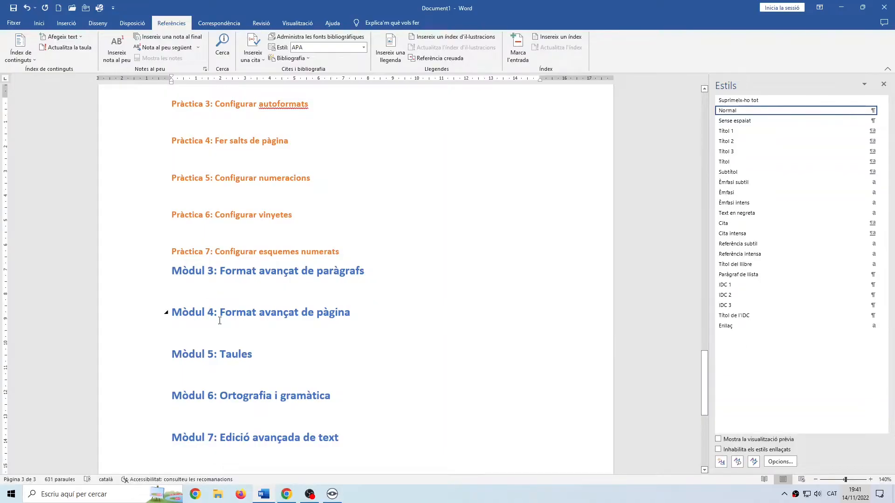
left_click(286, 494)
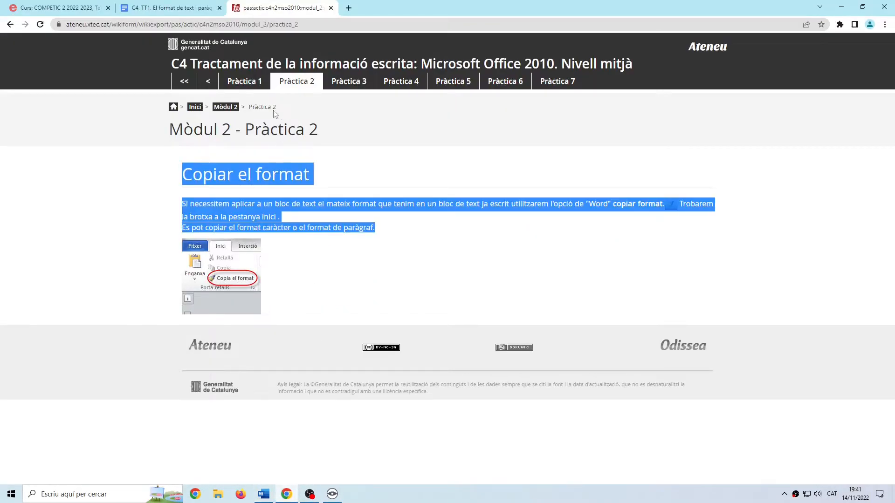
left_click(195, 108)
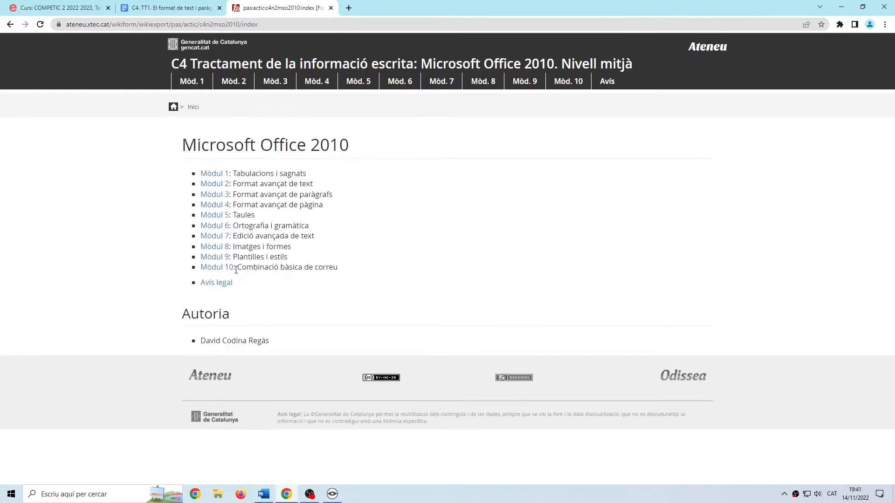
left_click(208, 195)
left_click_drag(340, 252, 205, 201)
right_click(256, 203)
left_click(274, 212)
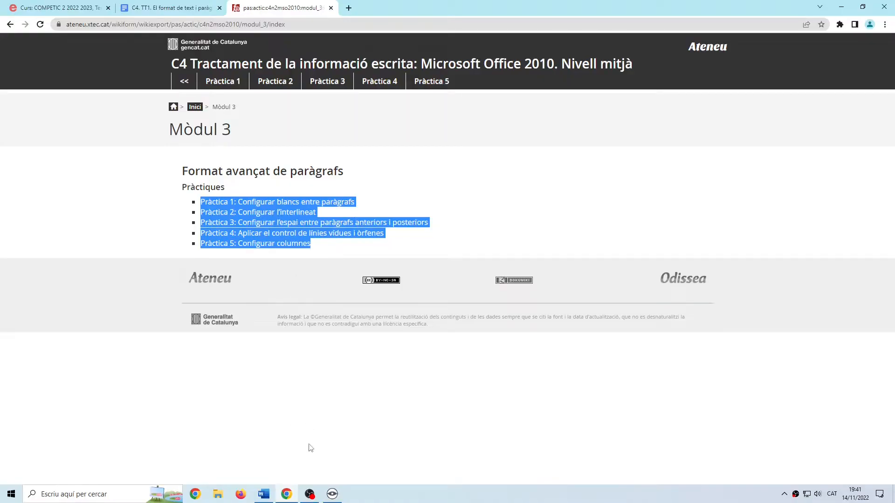
Switch back to Word and paste the copied practice titles as text only below "Mòdul 3: Format avançat de paràgrafs"
left_click(264, 494)
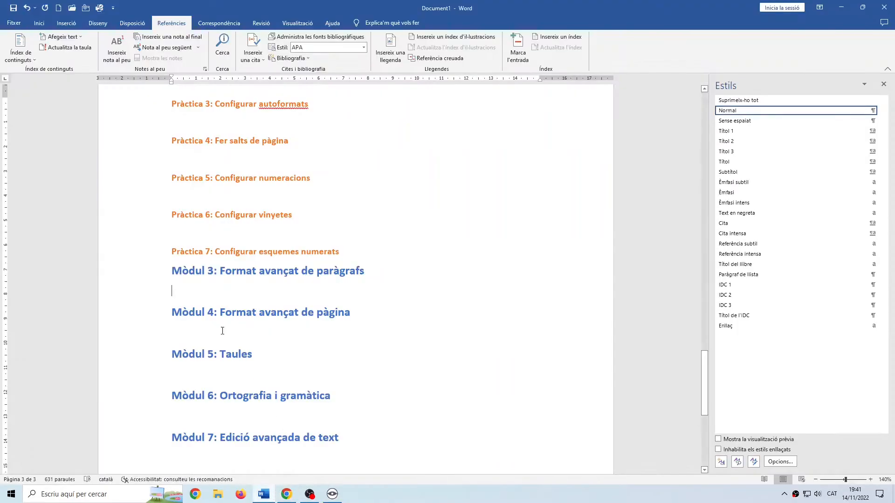
right_click(192, 293)
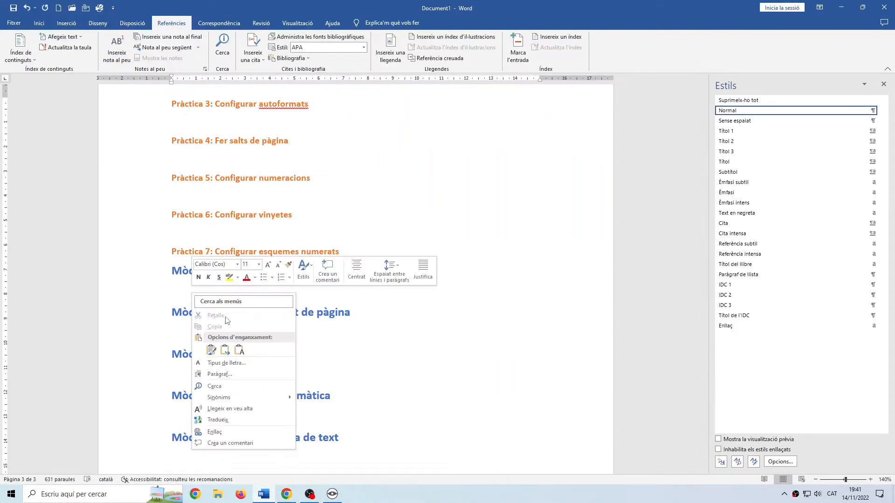
left_click(246, 349)
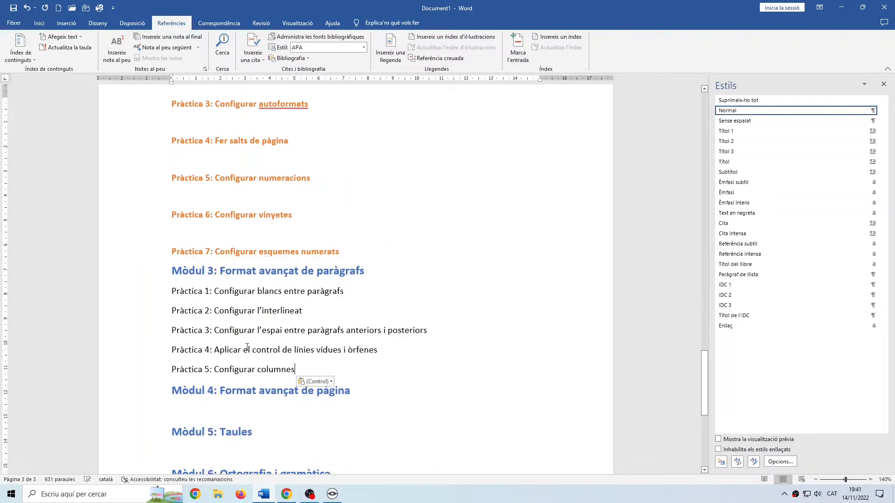
Insert a blank line after each of the five practice titles under "Mòdul 3: Format avançat de paràgrafs"
left_click(355, 295)
key("Return")
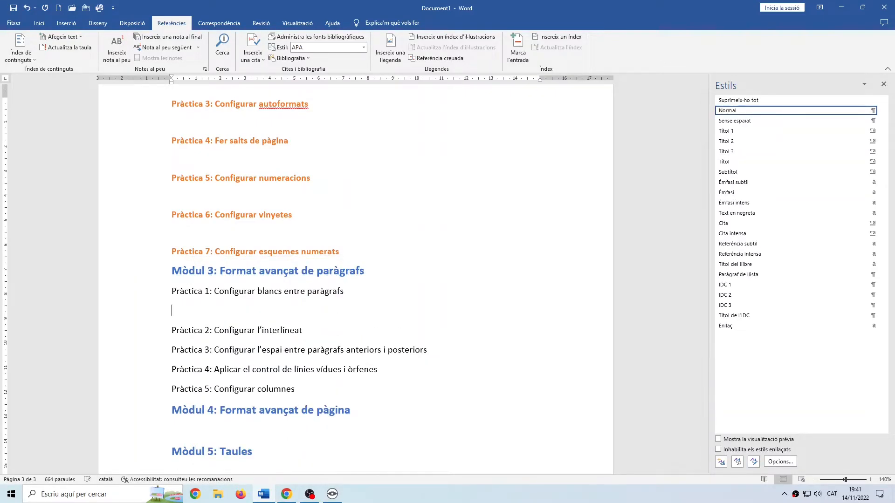
key("Return")
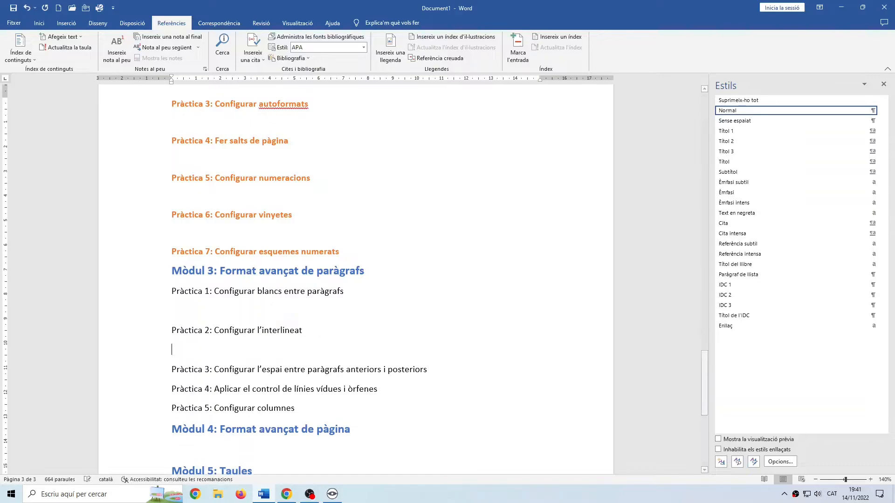
left_click(441, 370)
key("Return")
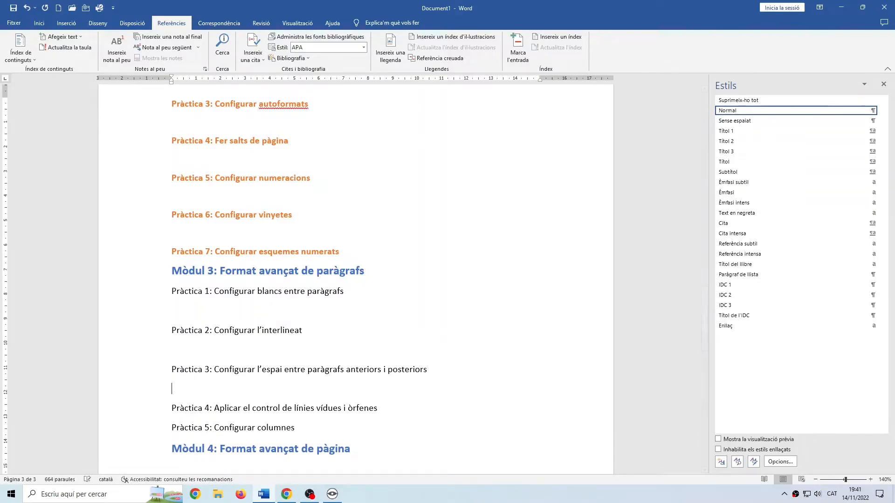
key("Return")
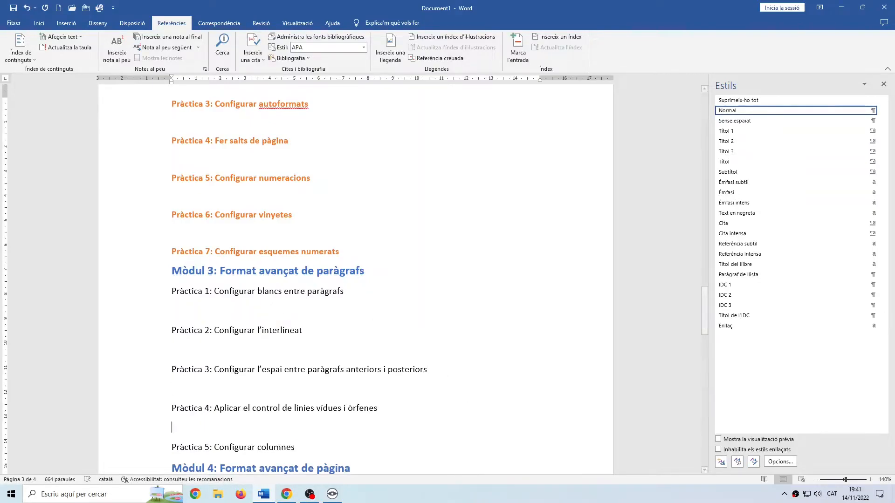
scroll(329, 417, "down", 1)
key("Return")
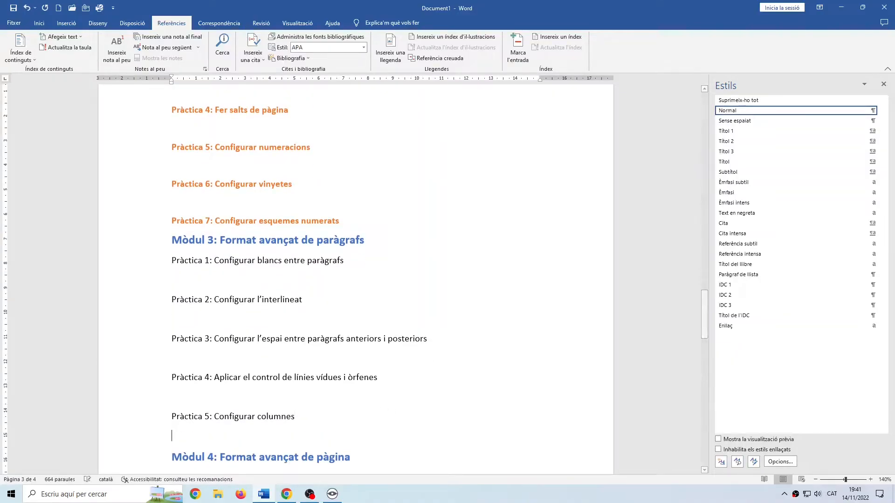
Apply the Títol 2 style one by one to the five practice titles under Mòdul 3
left_click_drag(189, 263, 333, 262)
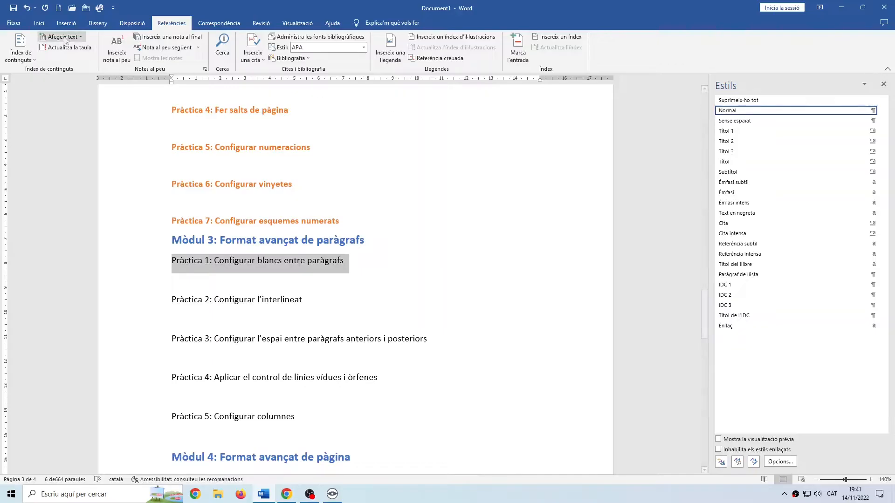
left_click(38, 23)
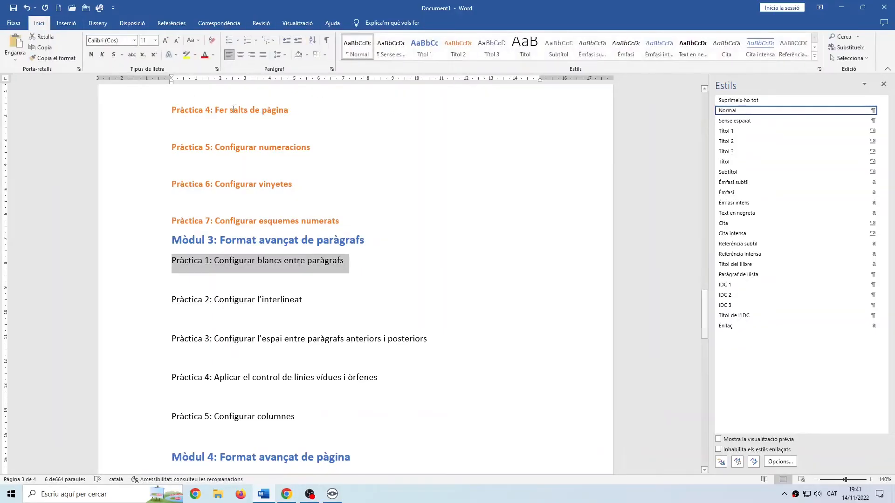
left_click(459, 46)
left_click_drag(313, 297, 175, 298)
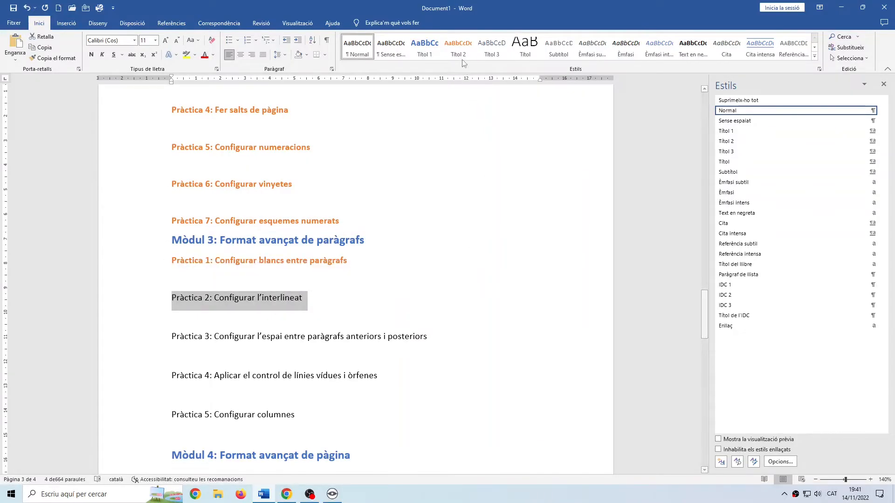
left_click(458, 46)
left_click_drag(432, 336, 172, 335)
left_click(458, 47)
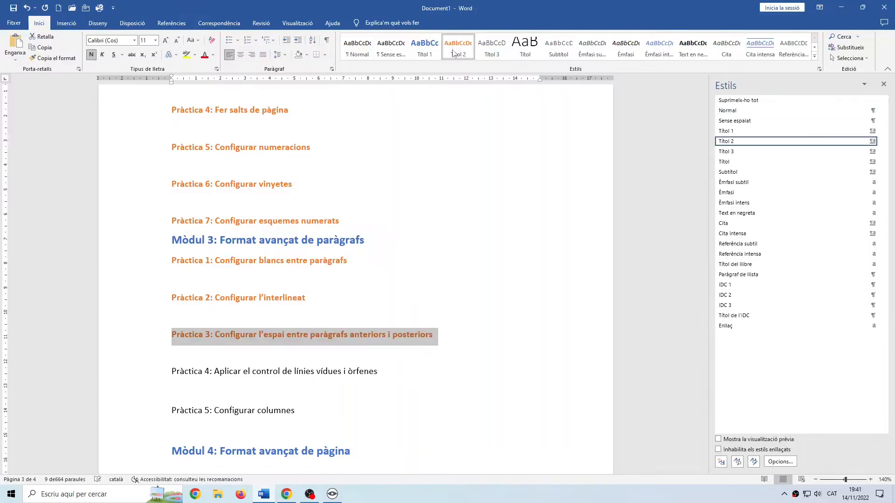
left_click_drag(379, 371, 189, 376)
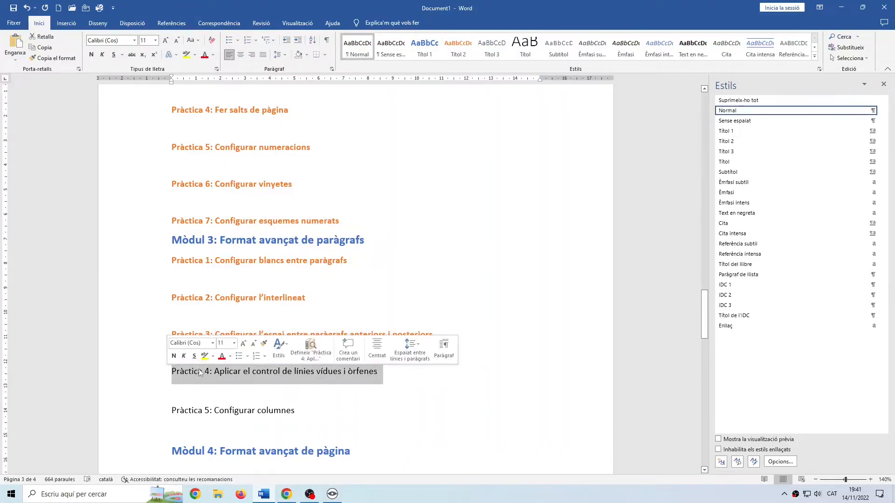
left_click(458, 46)
left_click_drag(301, 413, 183, 411)
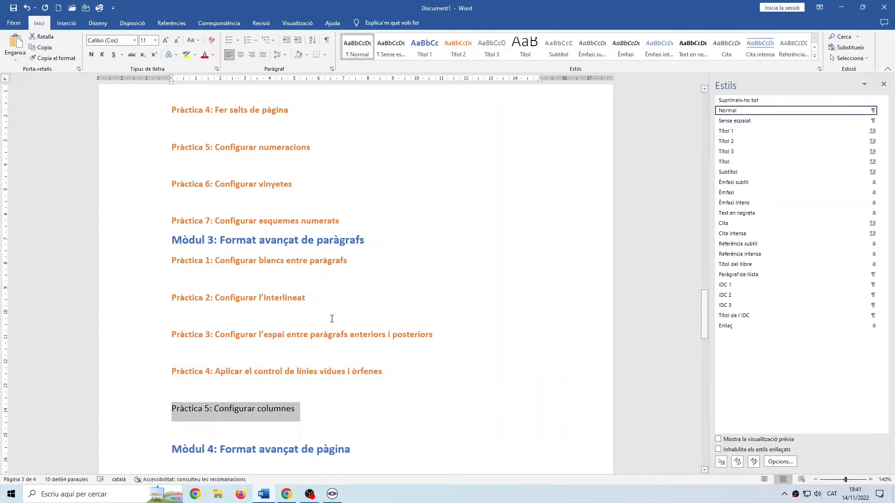
left_click(457, 41)
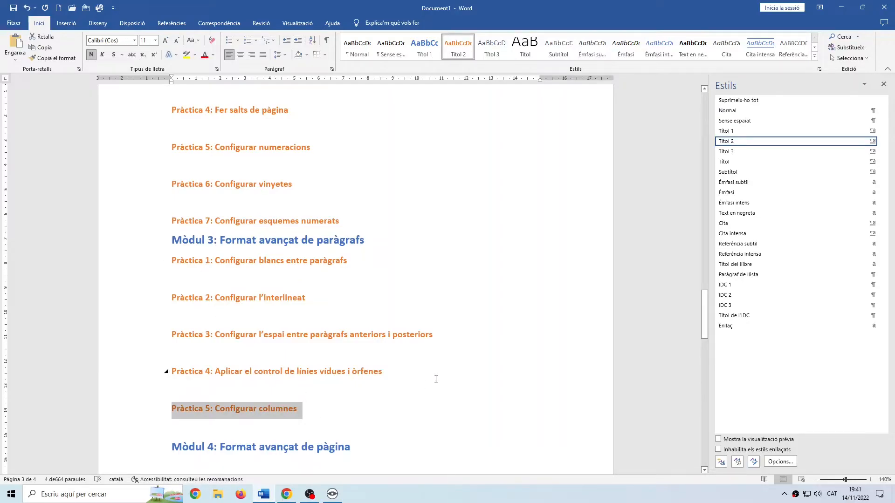
Update the entire table of contents and follow its link to "Pràctica 1: Configurar blancs entre paràgrafs" in Mòdul 3
scroll(436, 379, "up", 15)
scroll(436, 379, "up", 15)
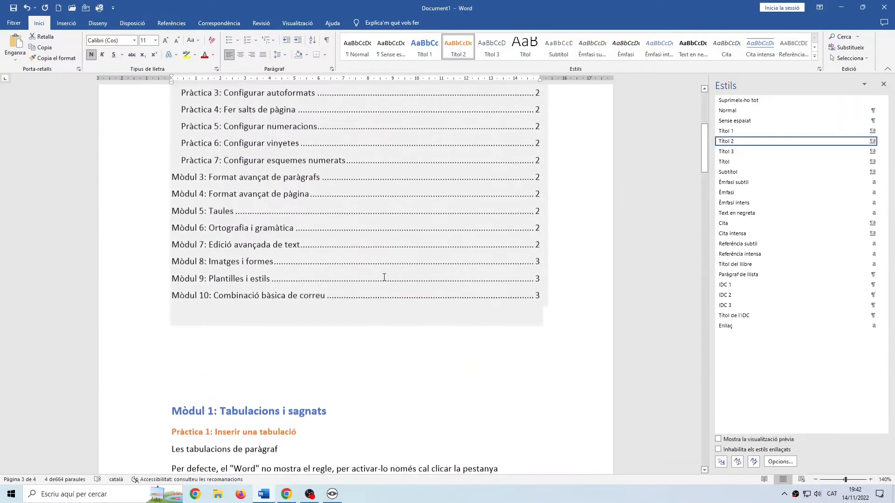
left_click(231, 211)
scroll(322, 236, "up", 5)
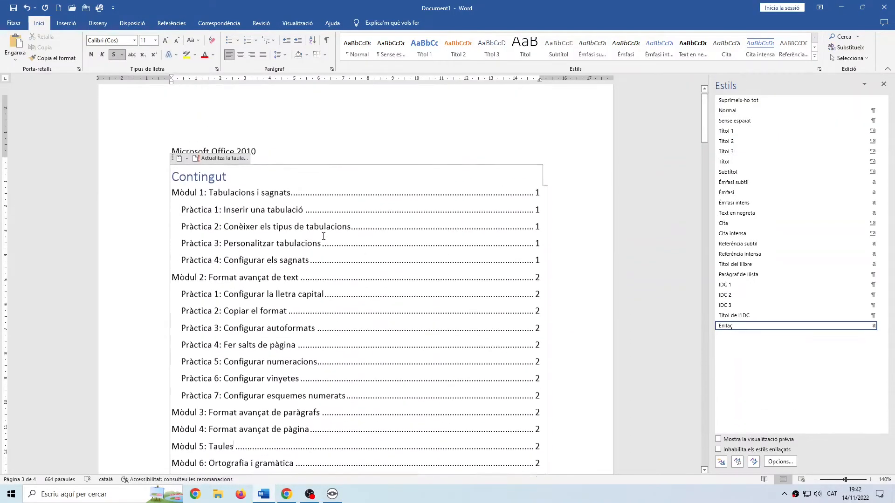
scroll(263, 203, "up", 1)
left_click(221, 171)
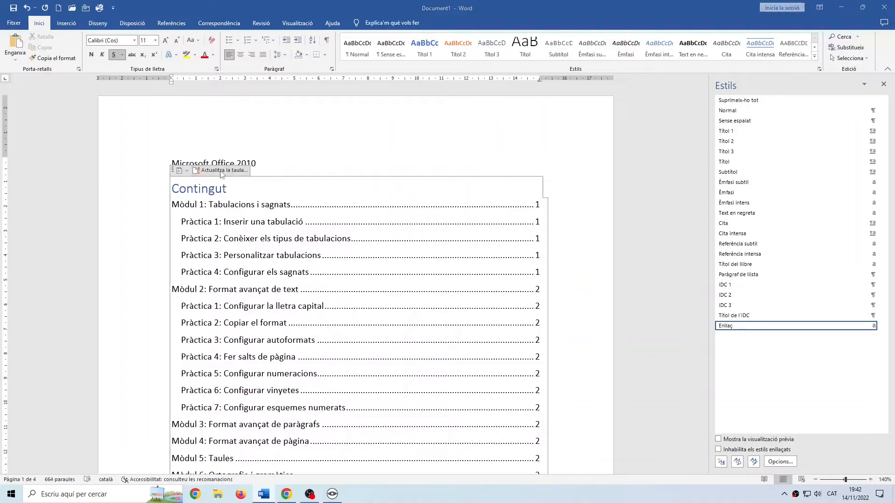
left_click(399, 246)
left_click(444, 262)
scroll(264, 349, "down", 6)
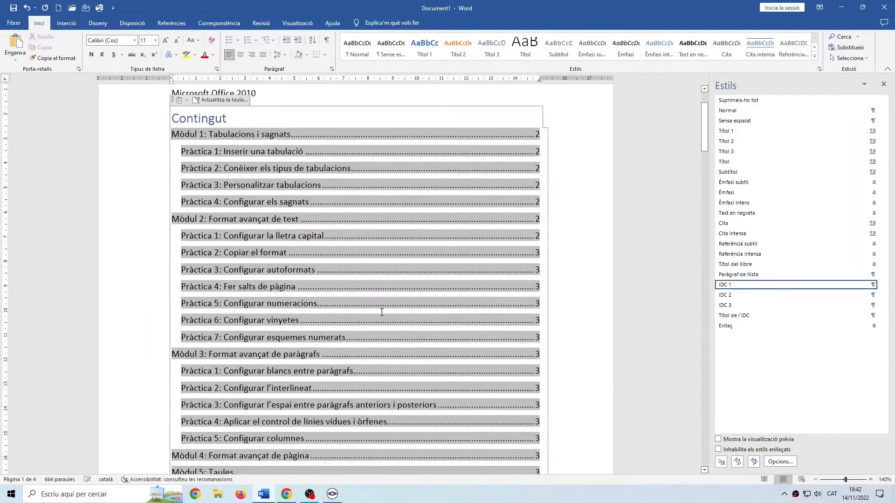
left_click(120, 288)
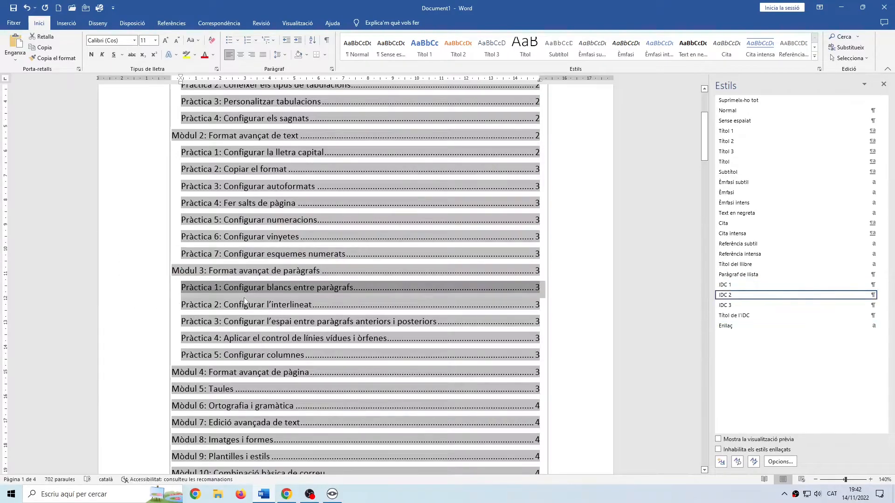
left_click(567, 328)
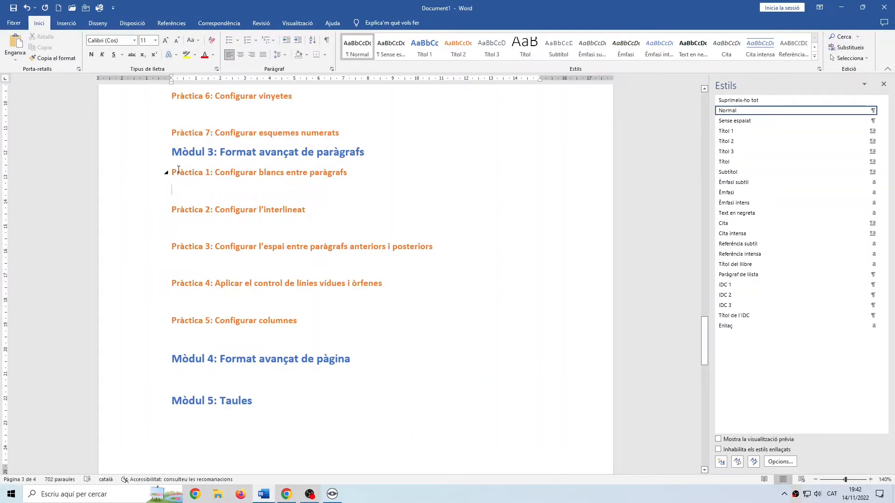
Undo the table of contents update and the Títol 2 styling of the five Mòdul 3 practice titles
left_click(27, 9)
left_click(27, 8)
left_click(27, 9)
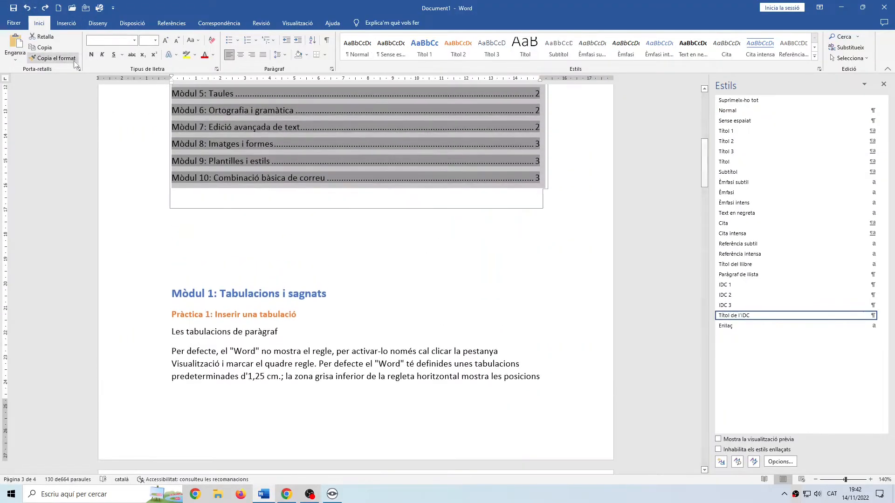
left_click(27, 8)
left_click(27, 8)
left_click(27, 7)
left_click(27, 8)
left_click(27, 8)
left_click(27, 7)
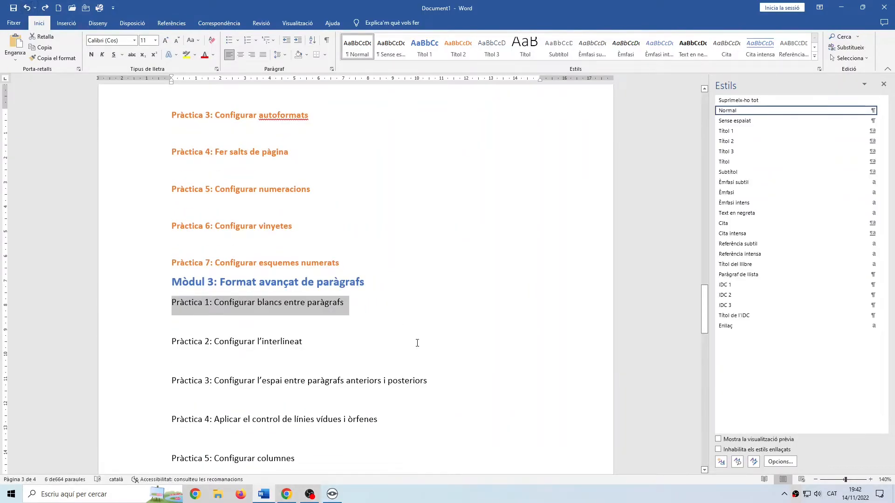
scroll(295, 307, "down", 2)
left_click(295, 307)
left_click_drag(172, 242, 392, 404)
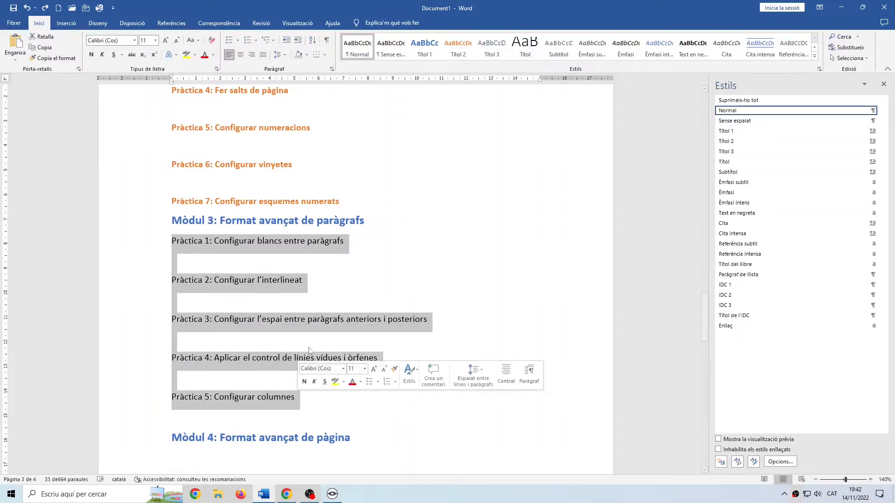
left_click(179, 263)
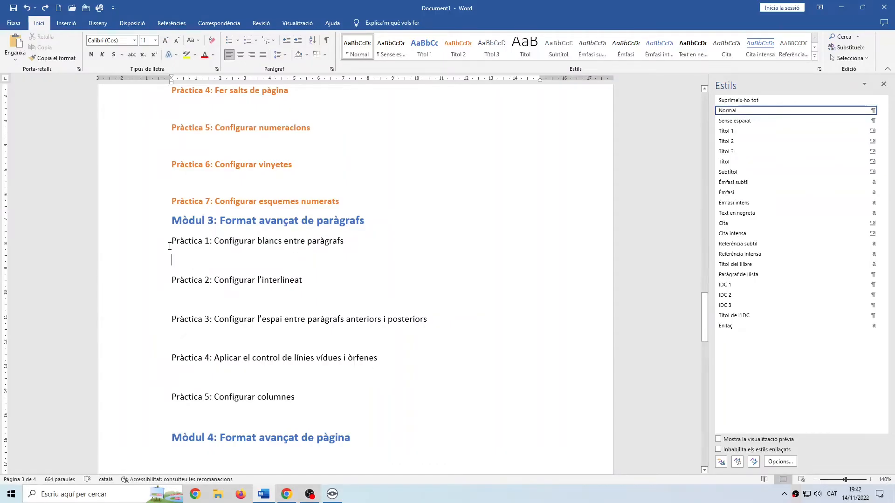
left_click_drag(172, 252, 198, 250)
left_click(186, 262)
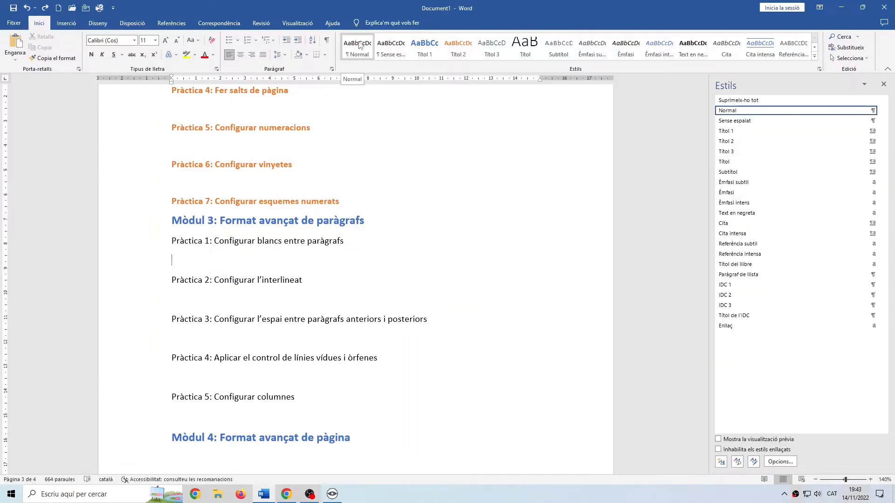
Apply Títol 2 to "Pràctica 1: Configurar blancs entre paràgrafs" and place the cursor on the blank line below it
left_click_drag(172, 242, 350, 243)
left_click(458, 47)
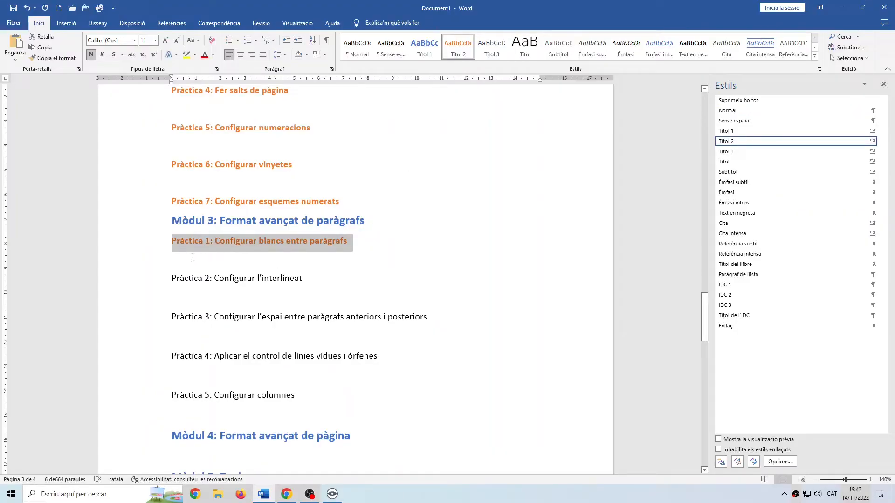
left_click(176, 258)
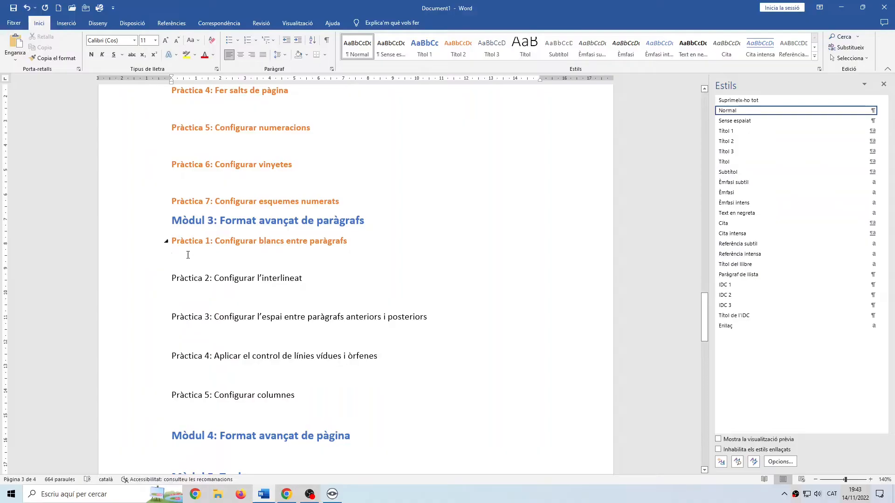
Switch to Chrome, open the Pràctica 1 page of Mòdul 3 and copy its heading and explanatory text
left_click(297, 497)
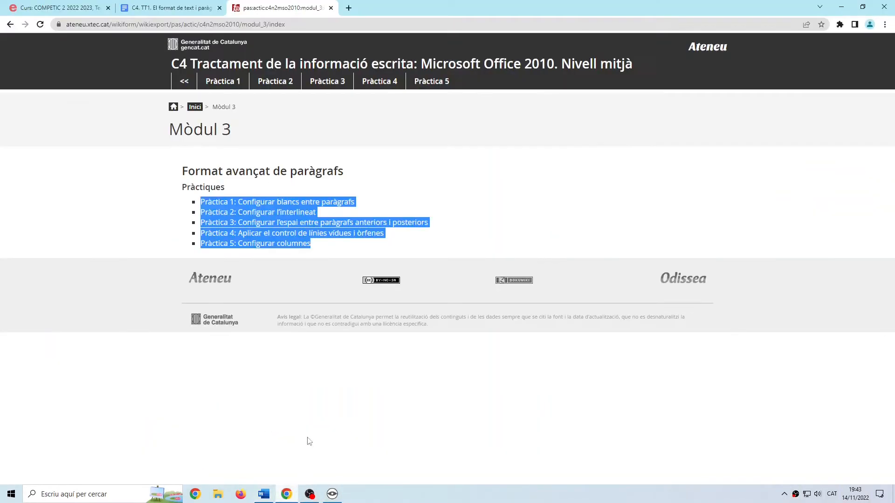
left_click(226, 206)
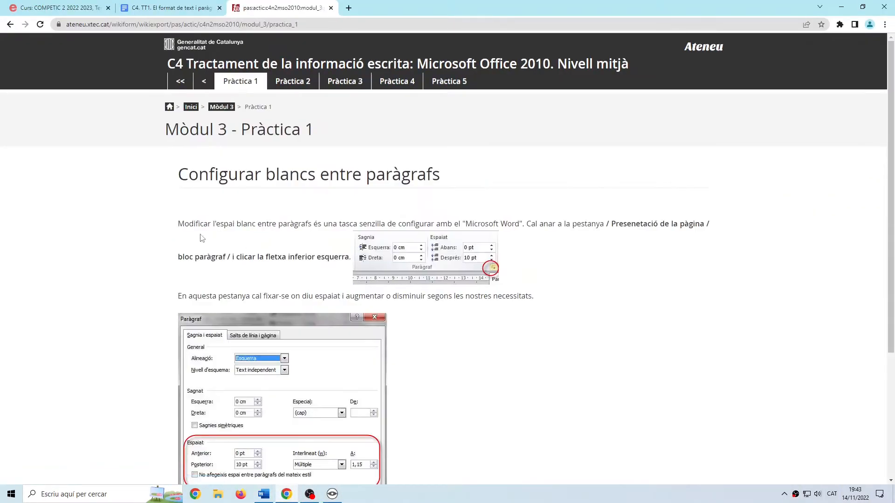
left_click_drag(180, 176, 505, 311)
right_click(403, 258)
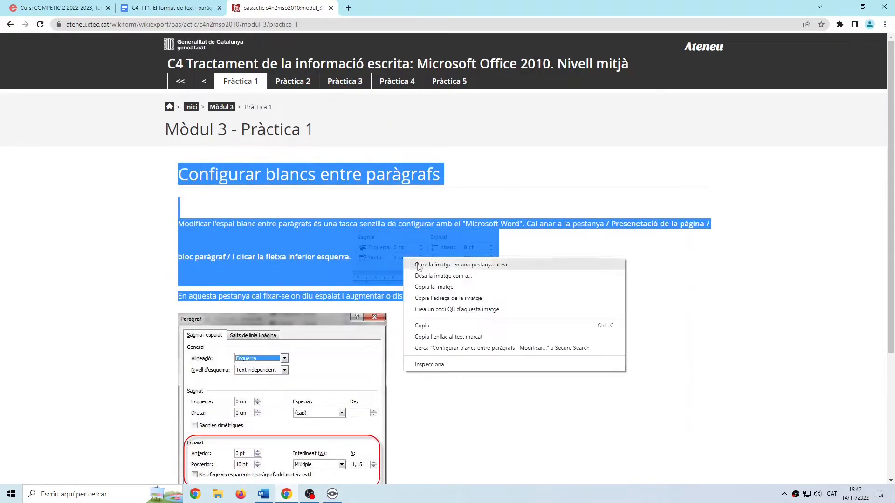
left_click(436, 287)
right_click(348, 257)
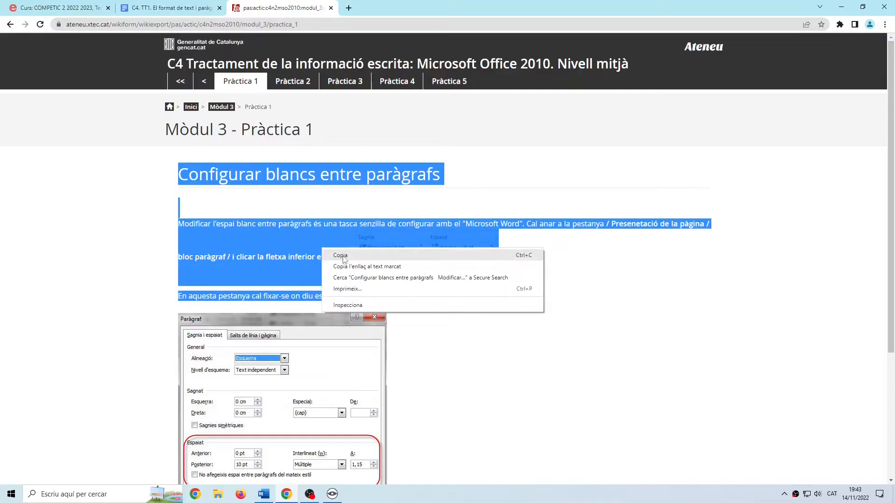
left_click(368, 266)
Switch back to Word, paste the copied content as text only below the Pràctica 1 title and remove its blank lines
left_click(264, 494)
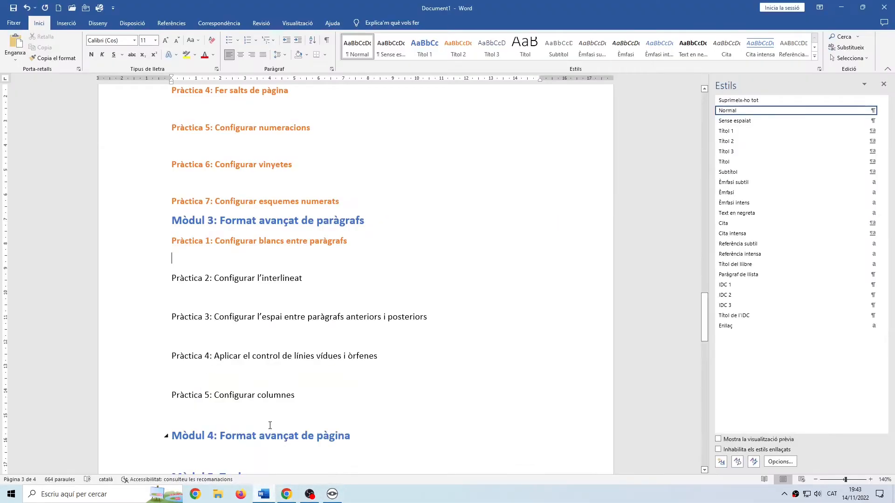
right_click(193, 260)
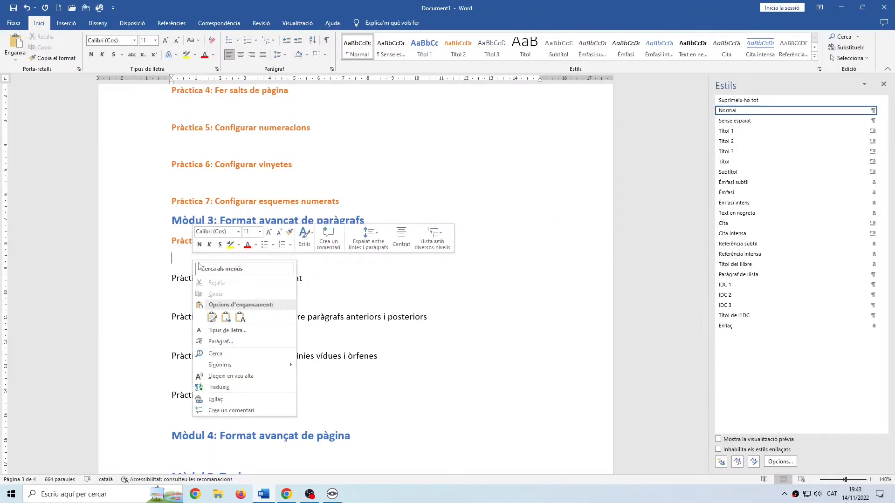
left_click(235, 314)
key("Delete")
key("Delete")
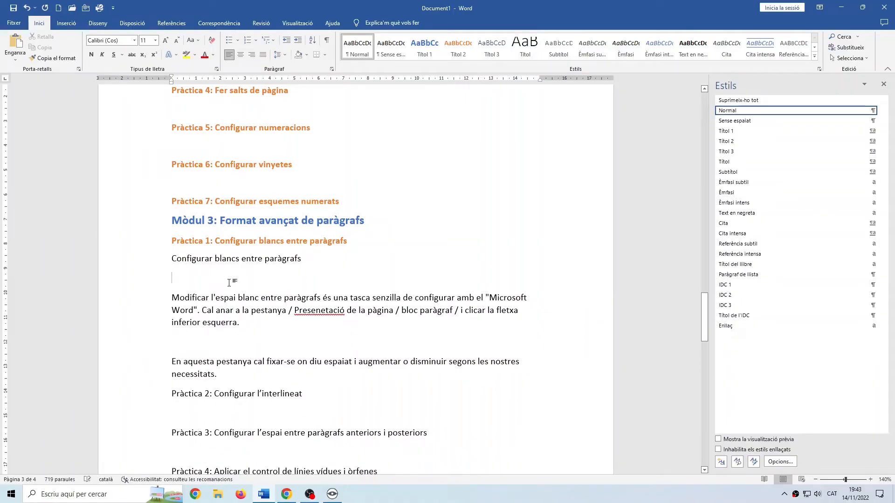
left_click(217, 322)
key("Delete")
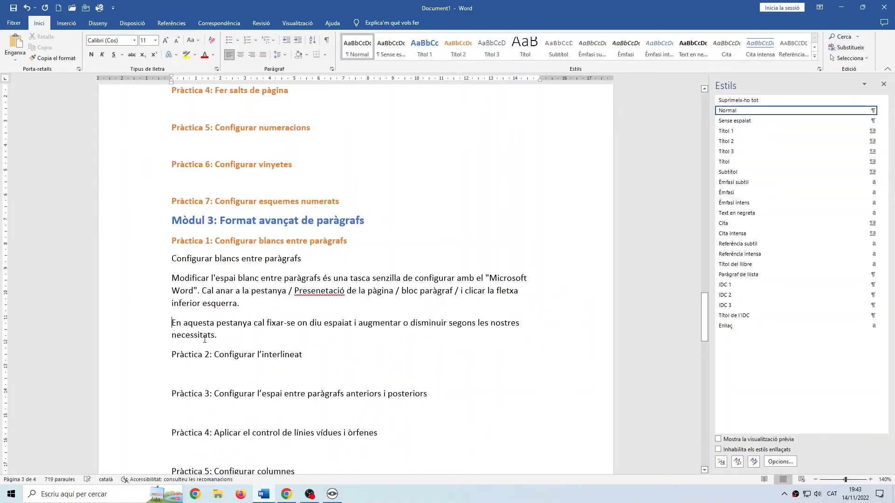
Apply Títol 2 to the whole block from the Pràctica 1 title through Pràctica 4, including the pasted body text
left_click_drag(174, 242, 383, 449)
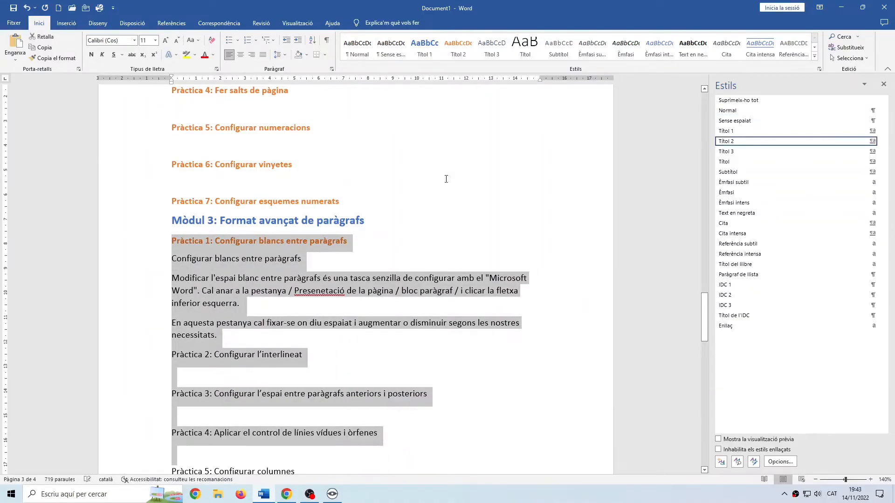
key("ctrl+alt+2")
Update the entire table of contents, not only its page numbers
scroll(459, 250, "up", 8)
scroll(461, 252, "up", 20)
left_click(283, 233)
key("F9")
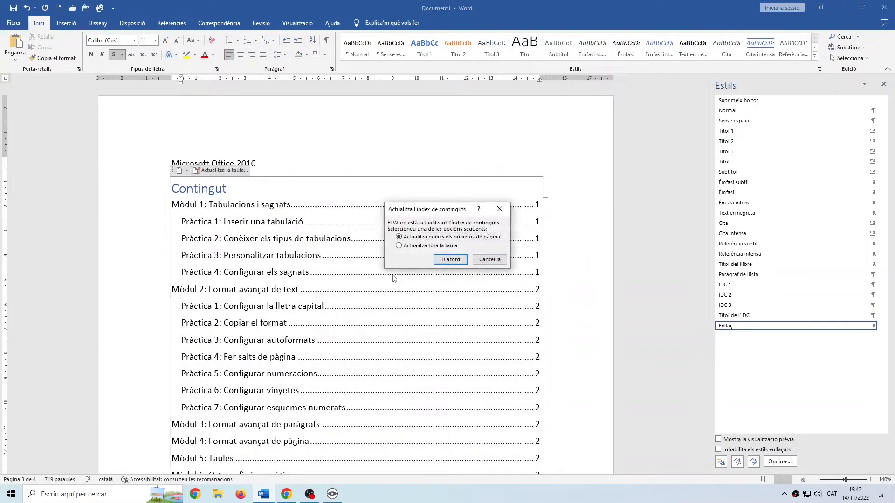
left_click(424, 245)
left_click(440, 259)
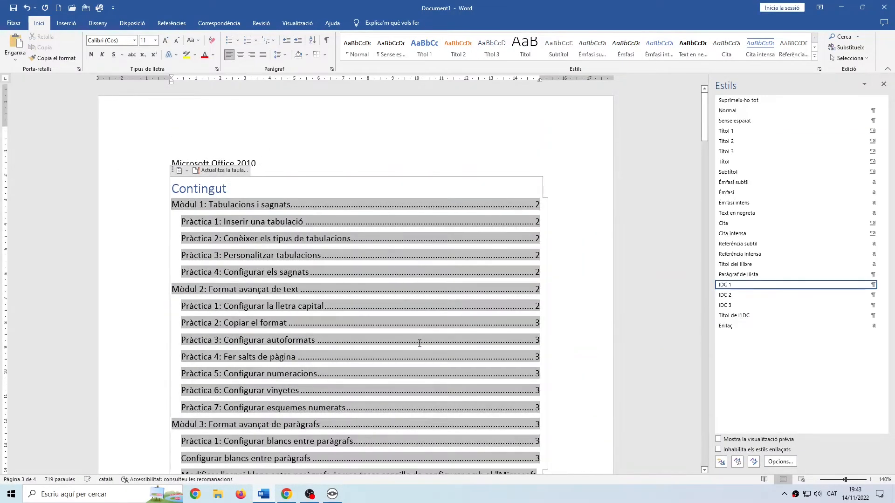
Follow the index link for the "Modificar l'espai blanc" paragraph and apply Normal to the two explanatory paragraphs under Pràctica 1 of Mòdul 3
scroll(419, 344, "down", 5)
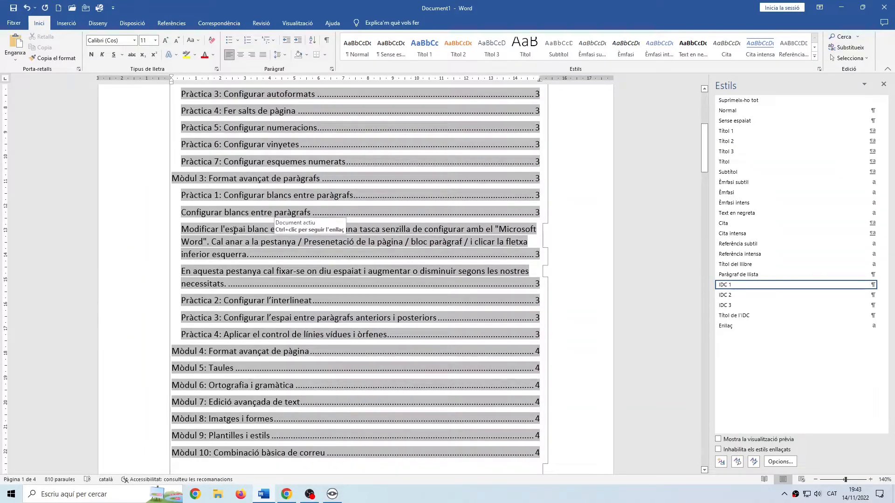
triple_click(235, 230)
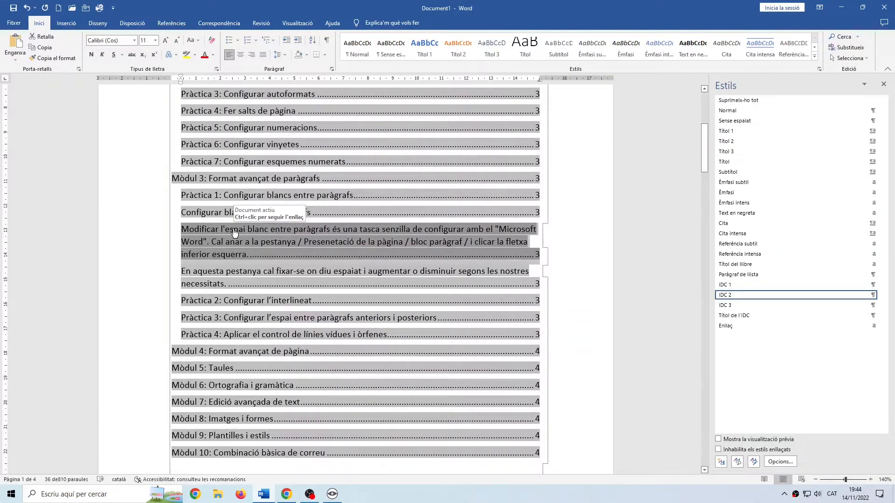
left_click(234, 231, "ctrl")
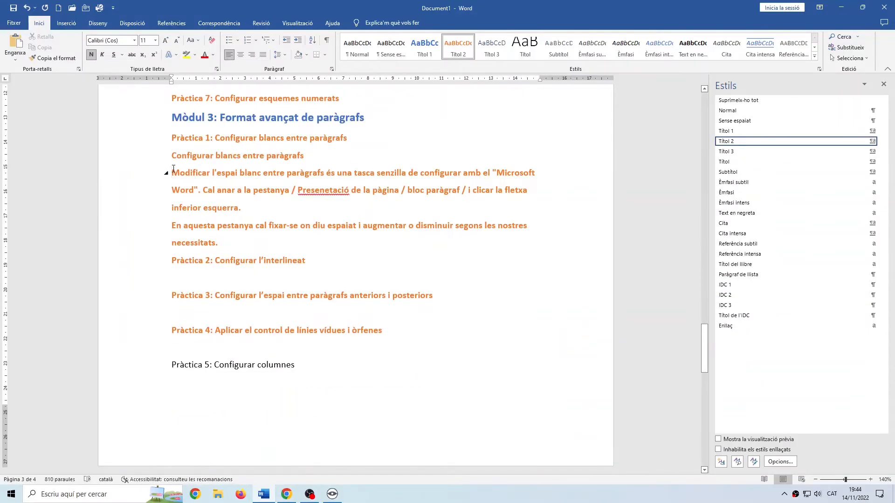
left_click_drag(172, 172, 224, 242)
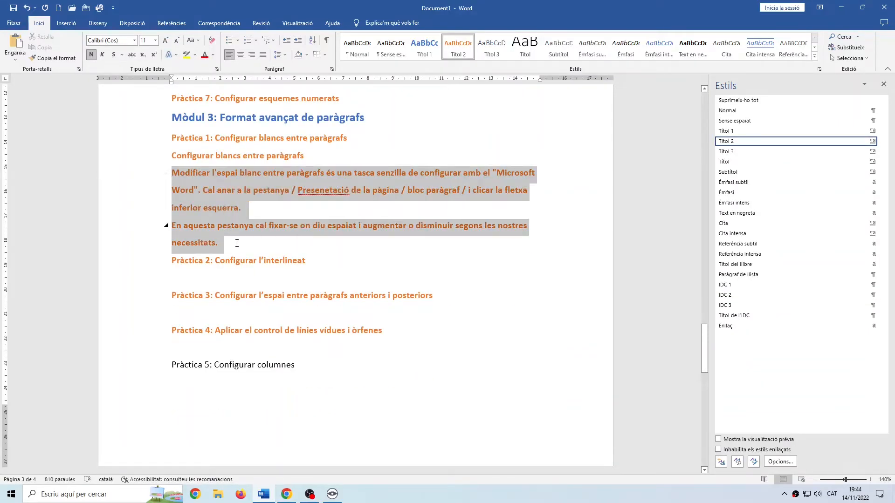
left_click(358, 52)
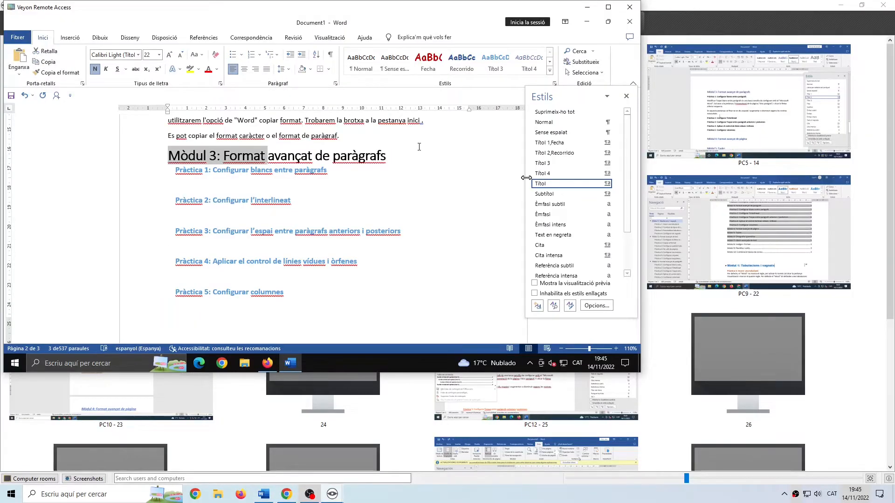
In the Veyon remote Word document, try the Títol 2,Recorrido style on the selected part of the Mòdul 3 title, then undo it
left_click(556, 155)
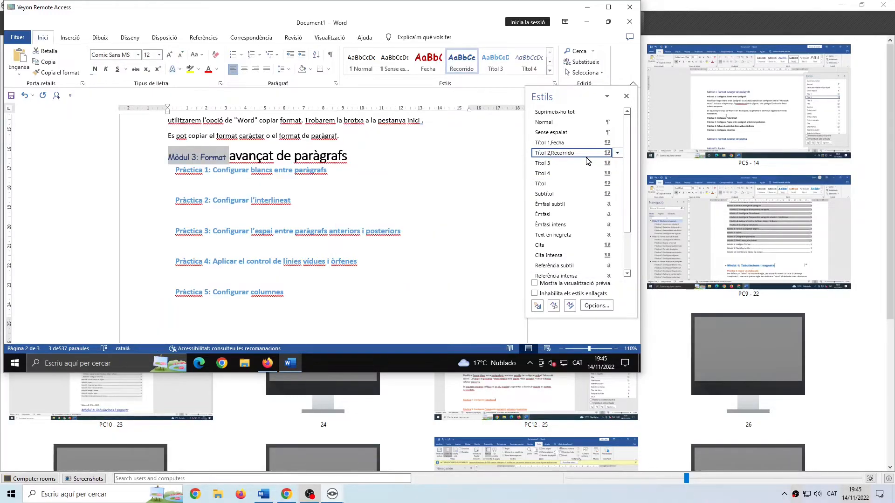
key("ctrl+z")
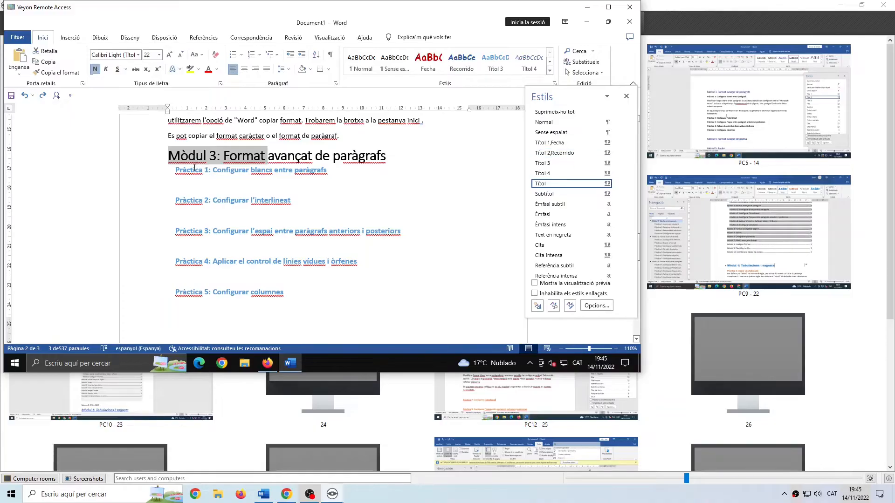
Select the Pràctica 1 title under Mòdul 3 and change the name of the Títol 2,Recorrido style to Títol 2
left_click(191, 170)
double_click(191, 170)
left_click(171, 171)
left_click_drag(172, 171, 391, 184)
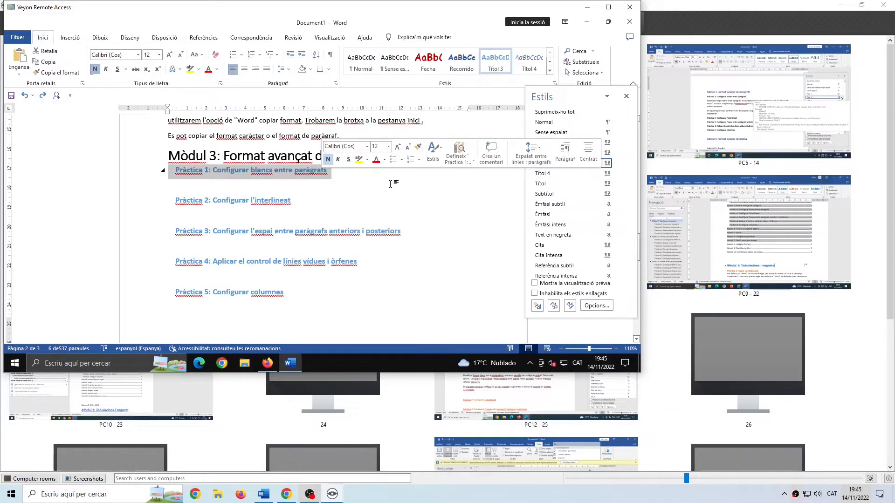
left_click(618, 153)
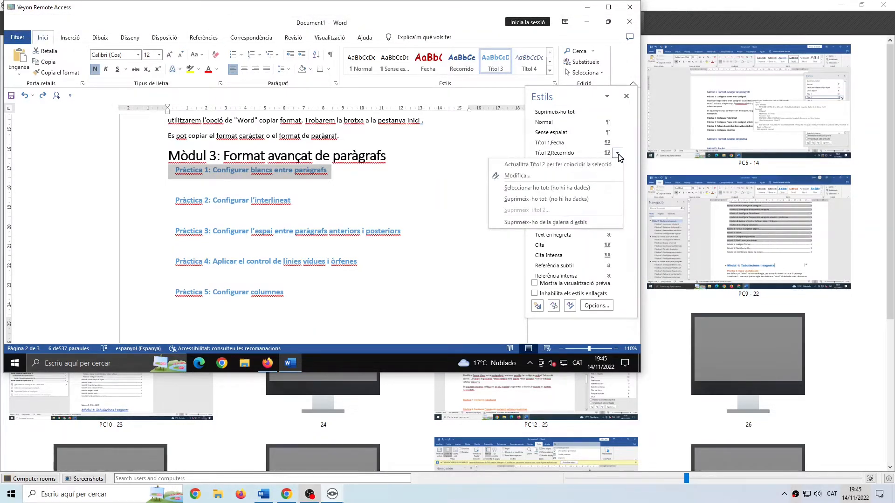
left_click(518, 176)
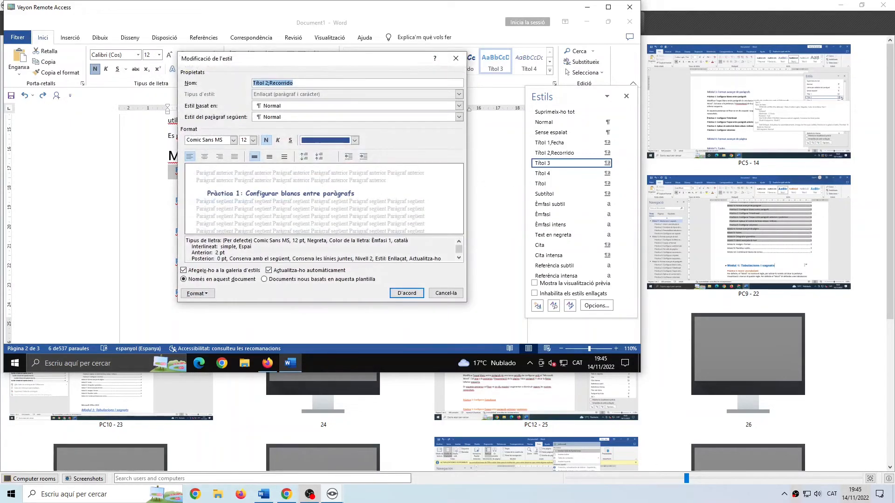
left_click(287, 83)
left_click_drag(298, 83, 268, 88)
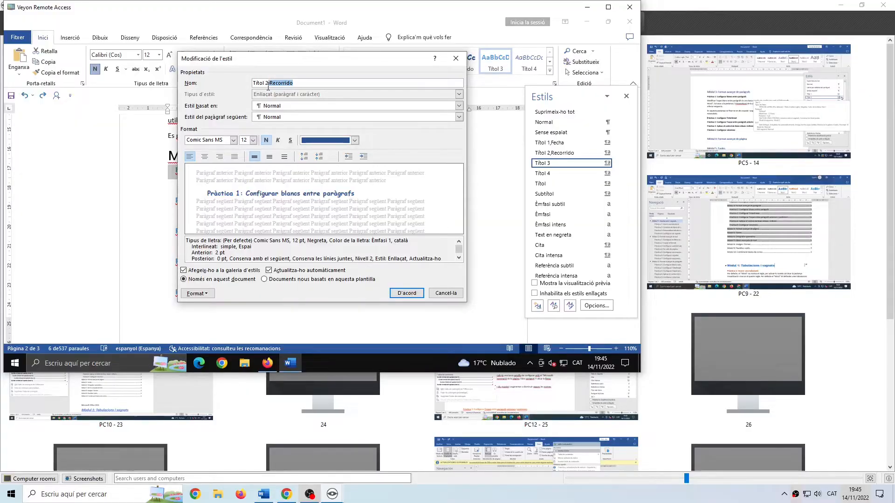
key("BackSpace")
key("BackSpace")
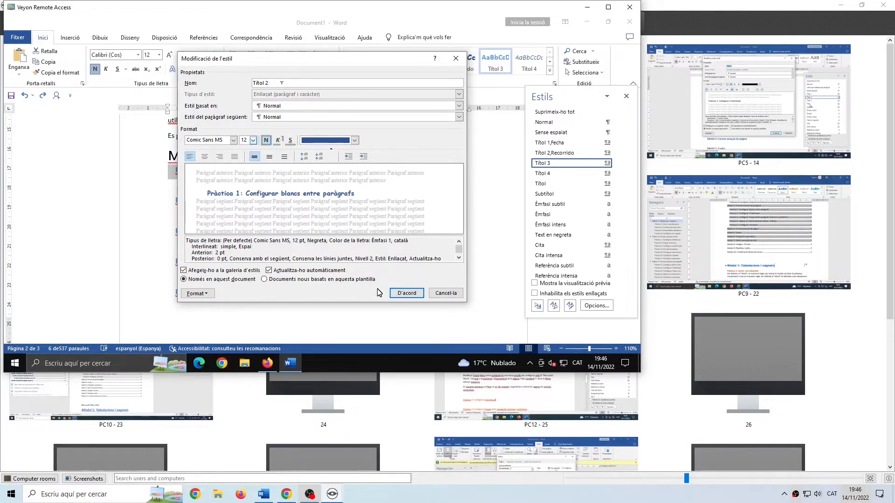
Set the Títol 2 style's spacing before to 0 pt and its line spacing to 1,5 línies, and save the style changes
left_click(210, 294)
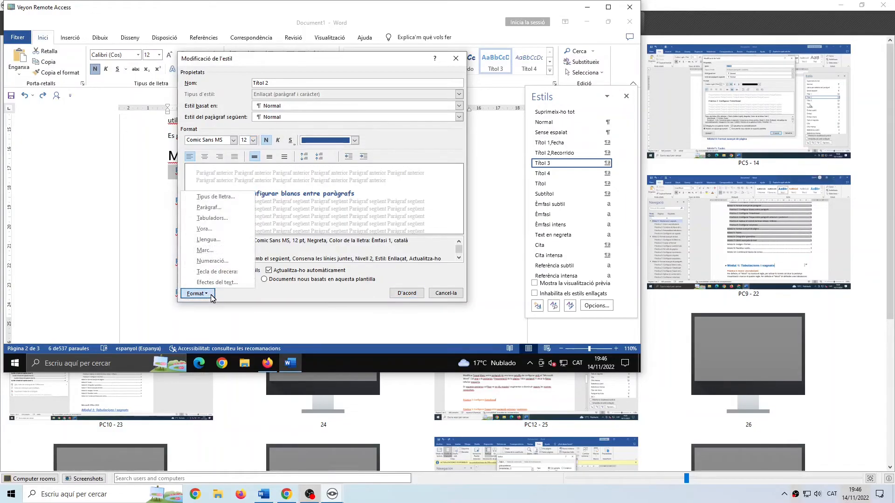
left_click(209, 208)
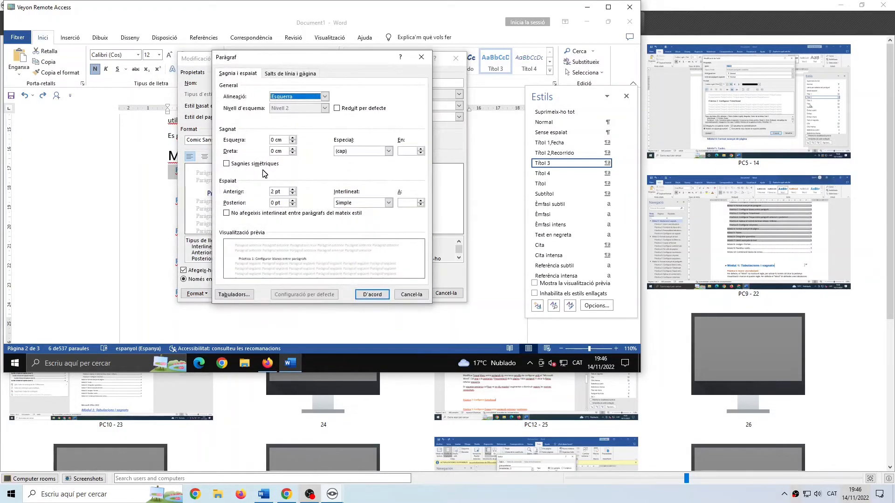
left_click(292, 194)
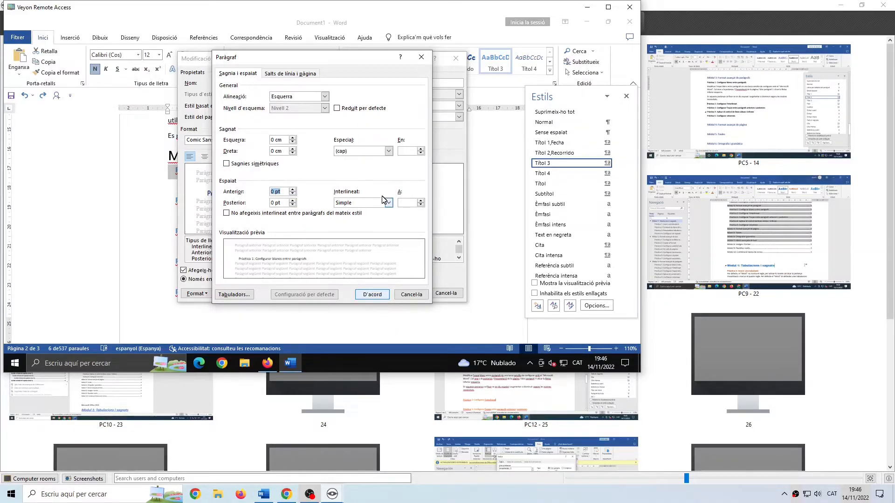
left_click(393, 206)
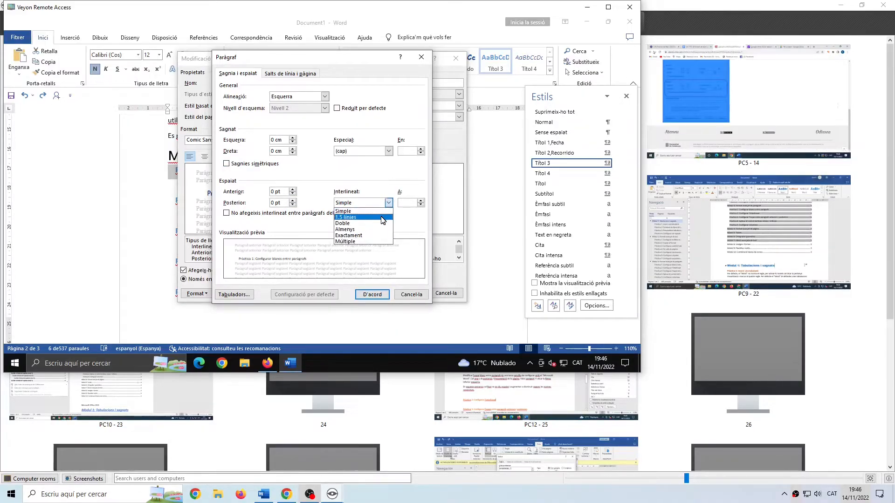
left_click(382, 218)
left_click(372, 294)
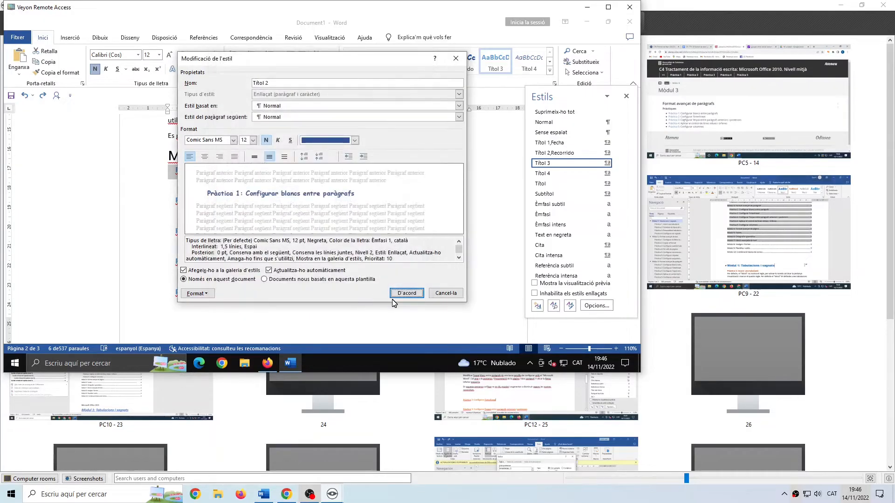
left_click(398, 297)
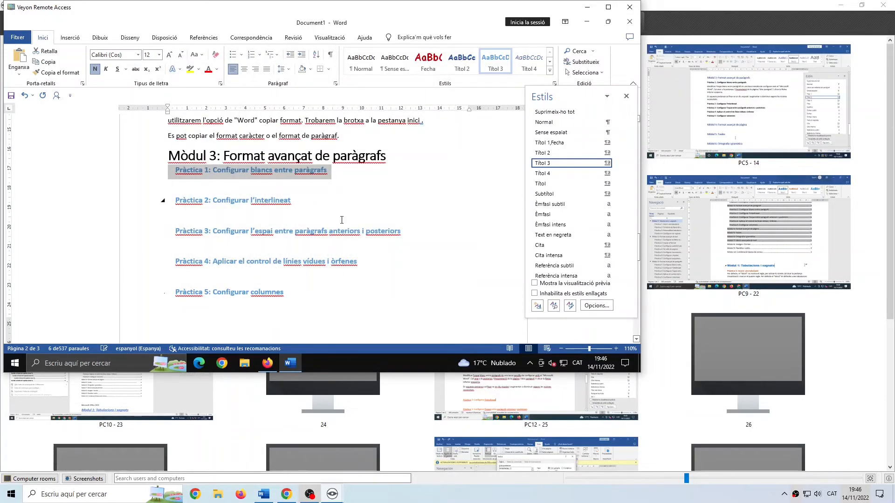
Rename the Títol 1,Fecha style to Títol 1 in the remote document
scroll(342, 220, "up", 5)
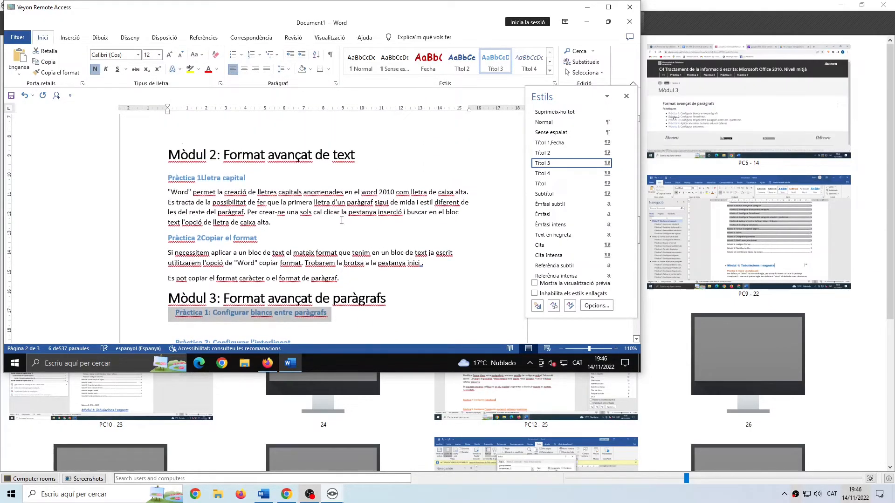
scroll(342, 220, "down", 5)
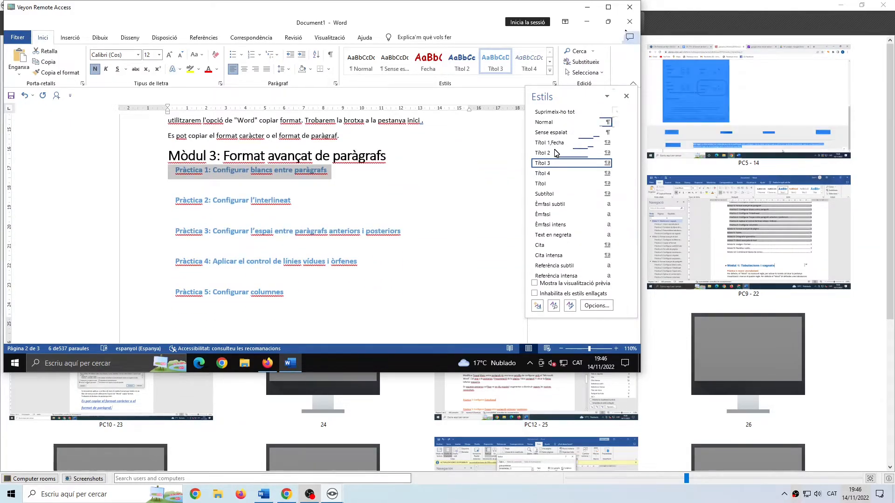
mouse_move(552, 156)
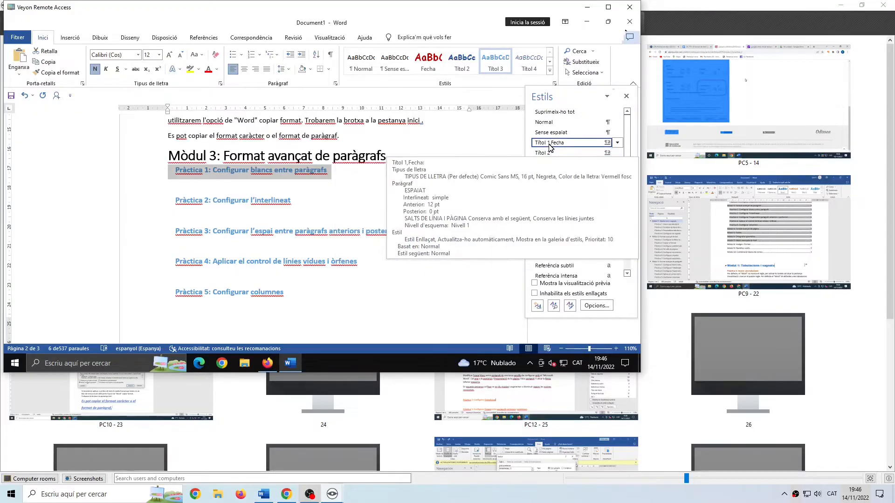
left_click(617, 143)
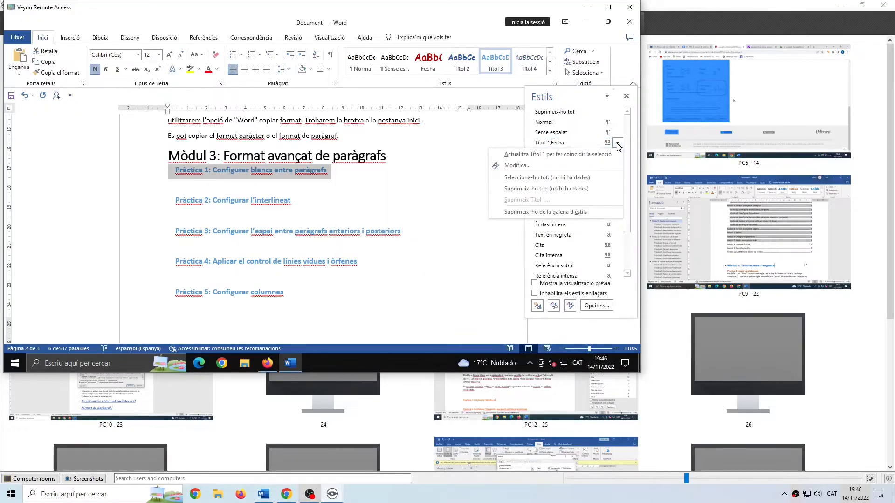
left_click(516, 166)
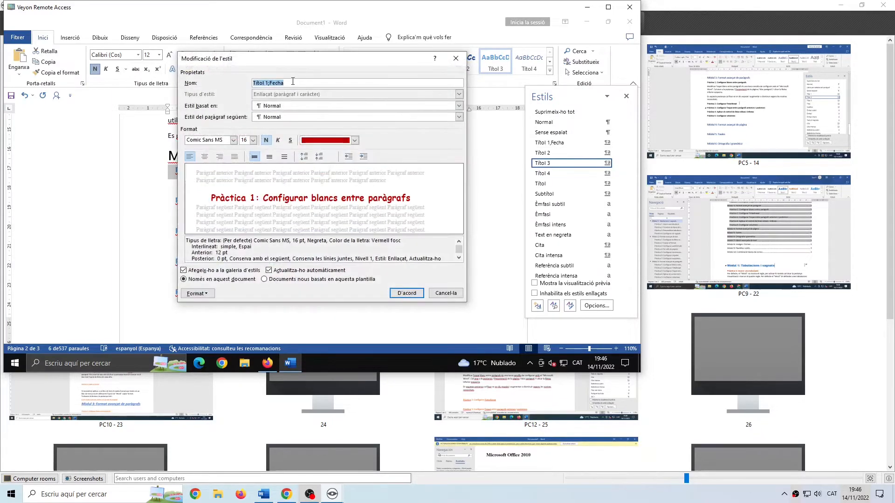
left_click(293, 81)
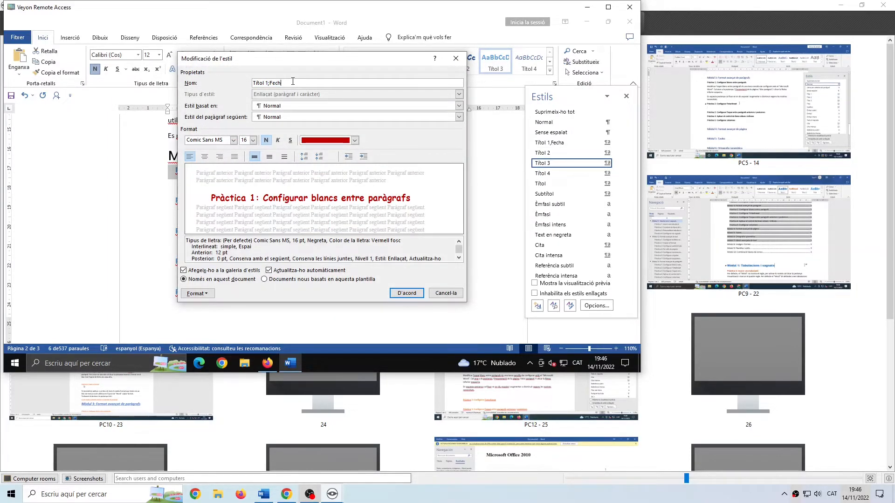
key("BackSpace")
key("BackSpace")
key("BackSpace")
key("BackSpace")
key("BackSpace")
left_click(401, 293)
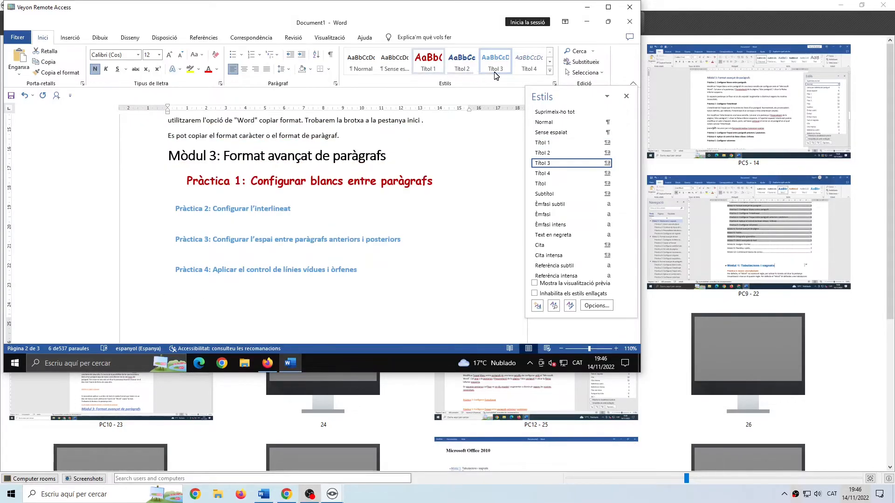
left_click(431, 389)
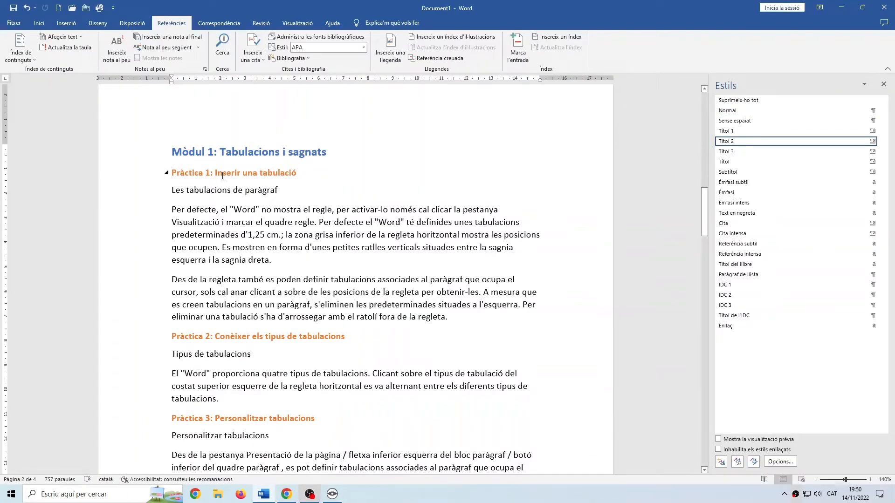
In the local Word document's Mòdul 1, add the lines "Pràctica 1.2" above "Les tabulacions de paràgraf" and "Pràctica 1.3" above "Des de la regleta"
left_click(173, 189)
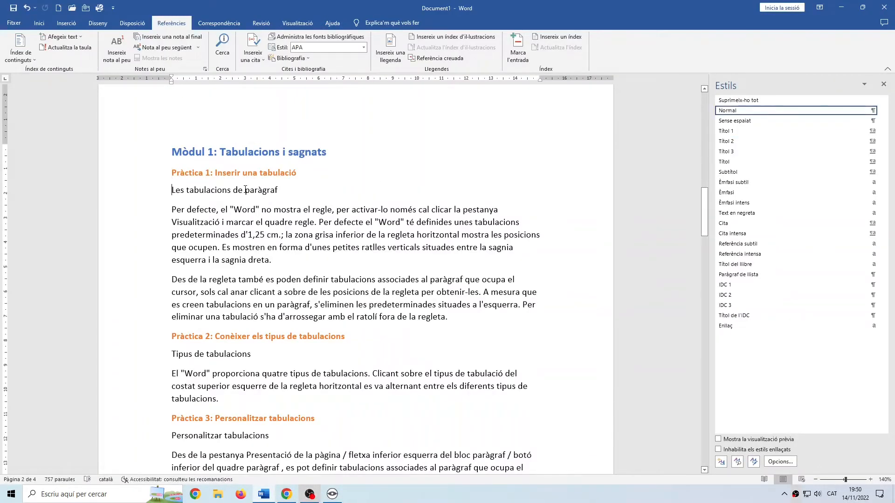
key("Return")
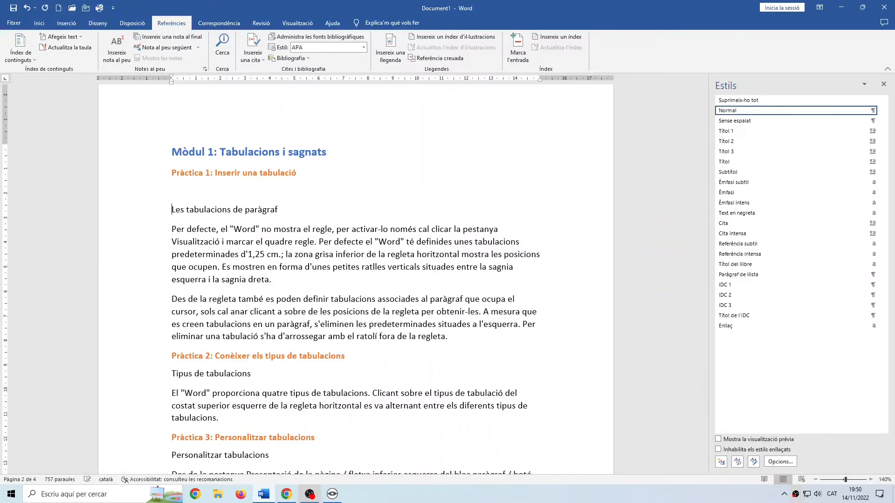
type("Pràctica 1.2")
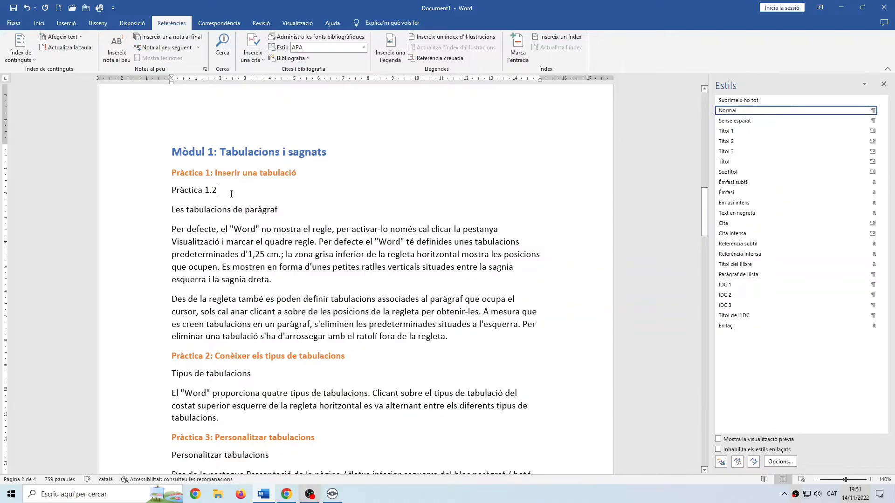
left_click(284, 279)
key("Return")
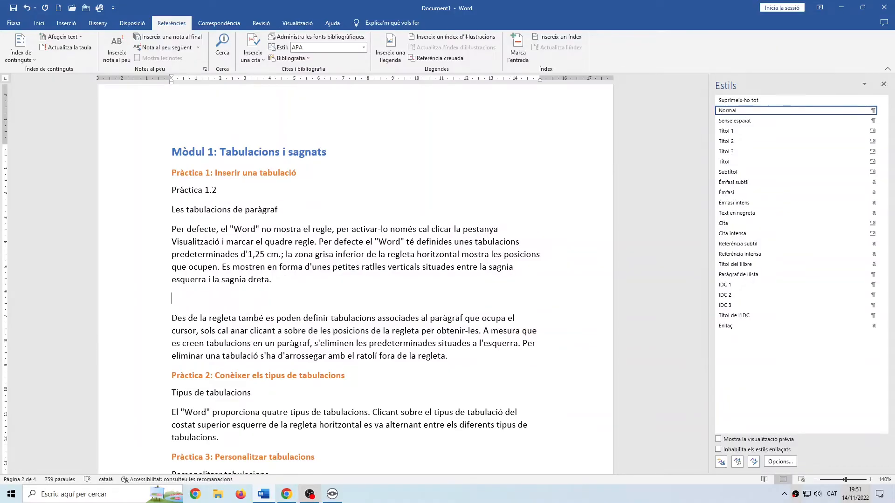
type("Pràctica 1.3")
Apply the Títol 3 style to the "Pràctica 1.2" line
left_click_drag(171, 193, 217, 197)
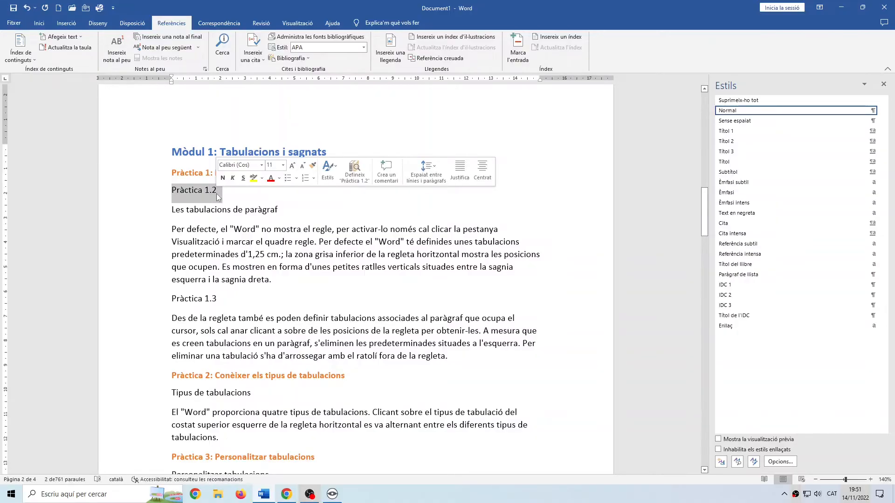
left_click(39, 24)
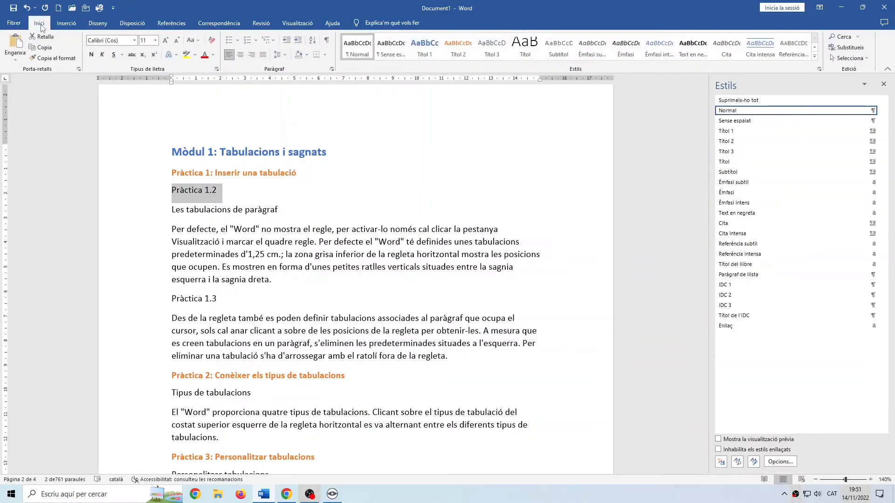
left_click(491, 47)
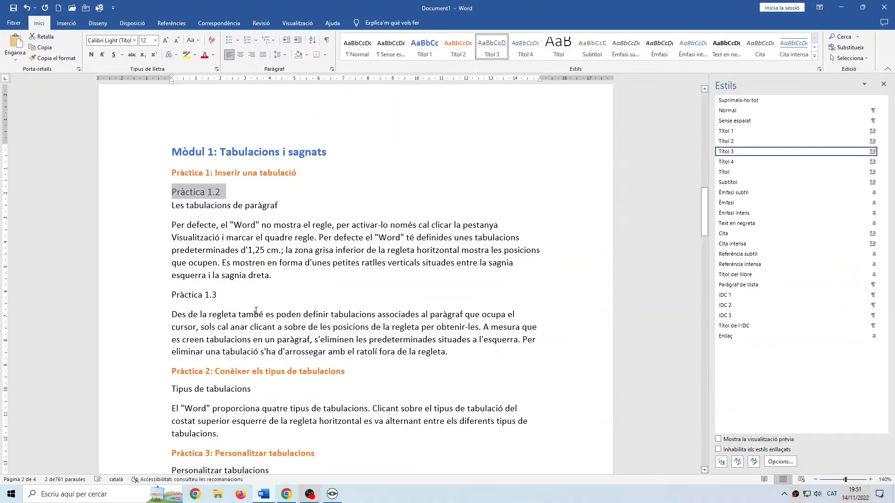
Apply the Títol 3 style to the "Pràctica 1.3" line and update the entire table of contents
triple_click(199, 295)
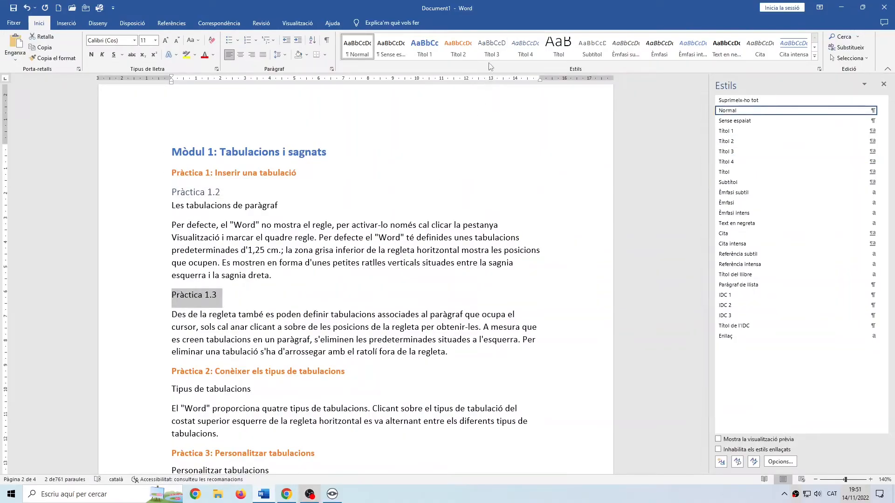
left_click(491, 47)
scroll(488, 265, "up", 2)
scroll(488, 265, "up", 13)
left_click(315, 228)
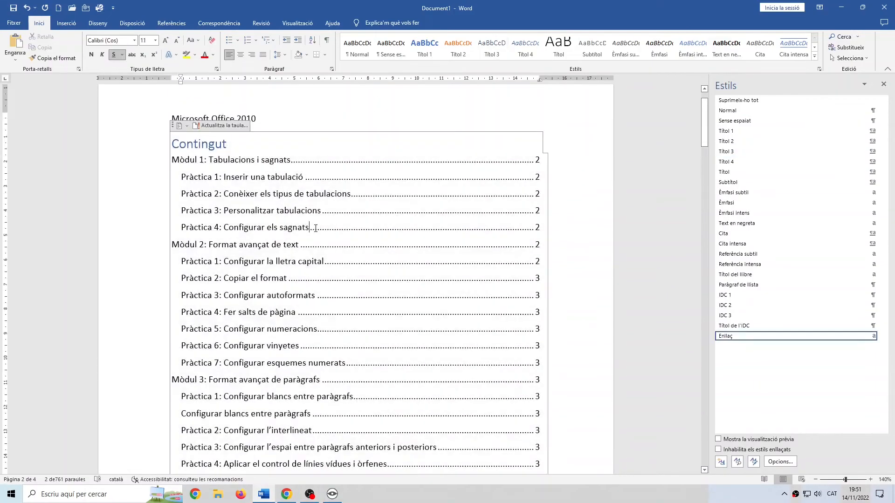
left_click(218, 127)
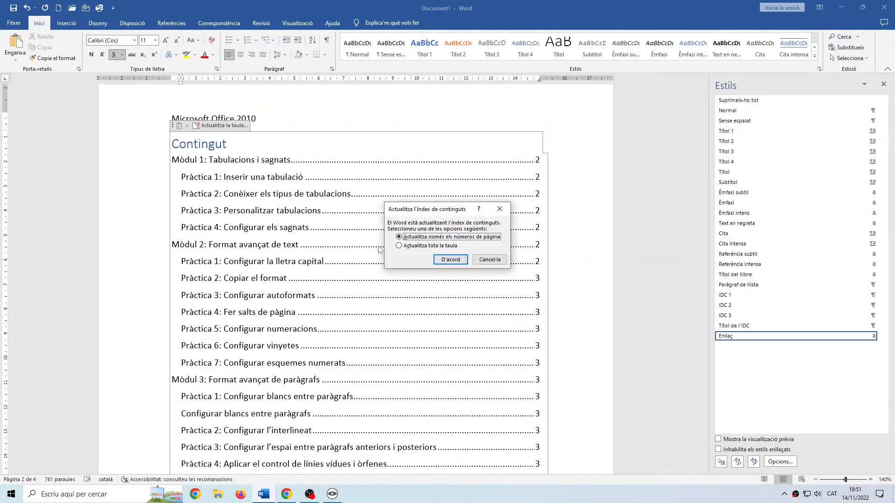
left_click(399, 246)
left_click(452, 260)
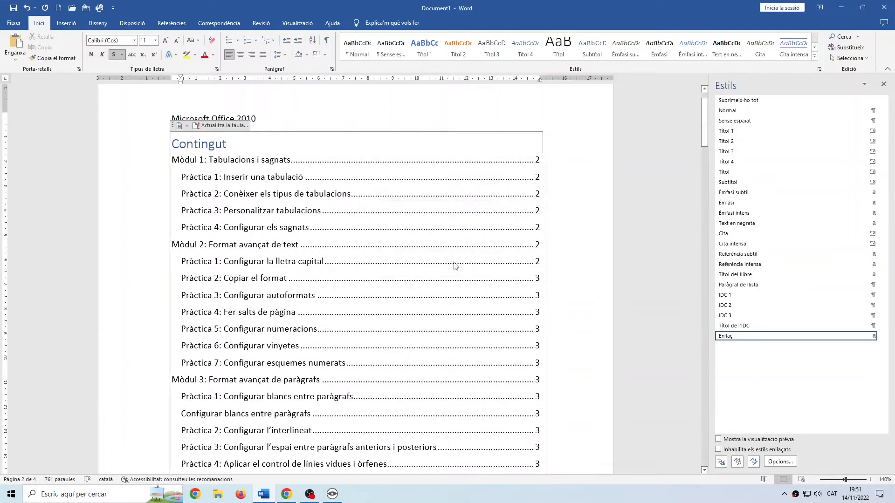
left_click(151, 195)
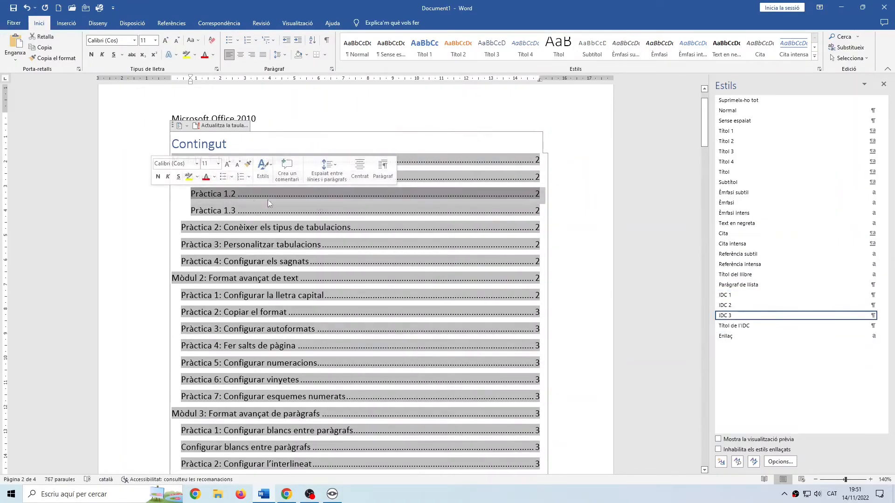
left_click(219, 192)
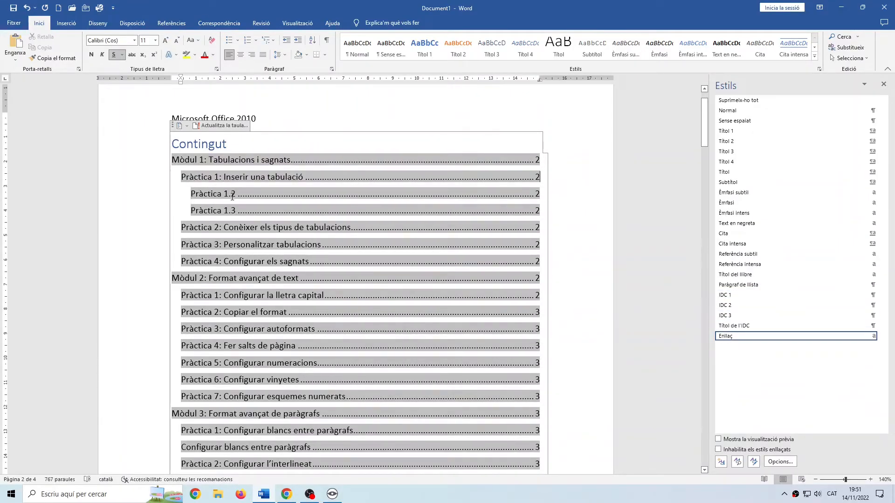
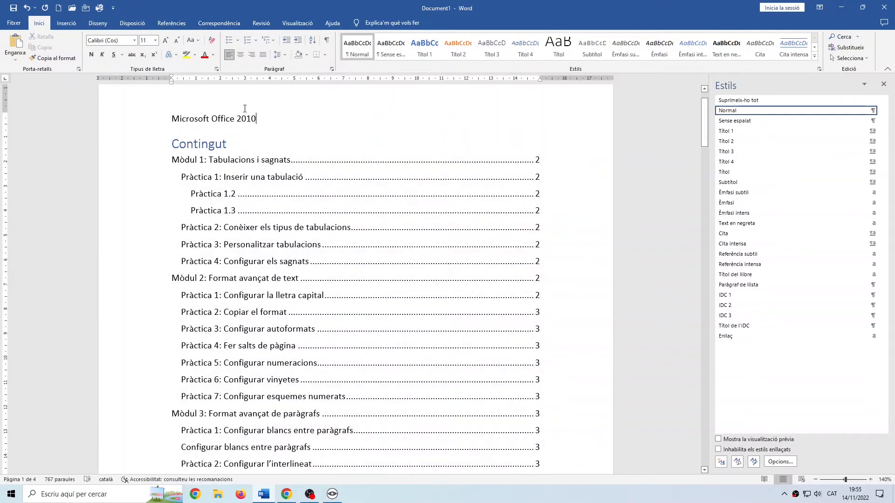
Insert the built-in "En bandes" cover page at the start of the document and check it against the index page
left_click(66, 24)
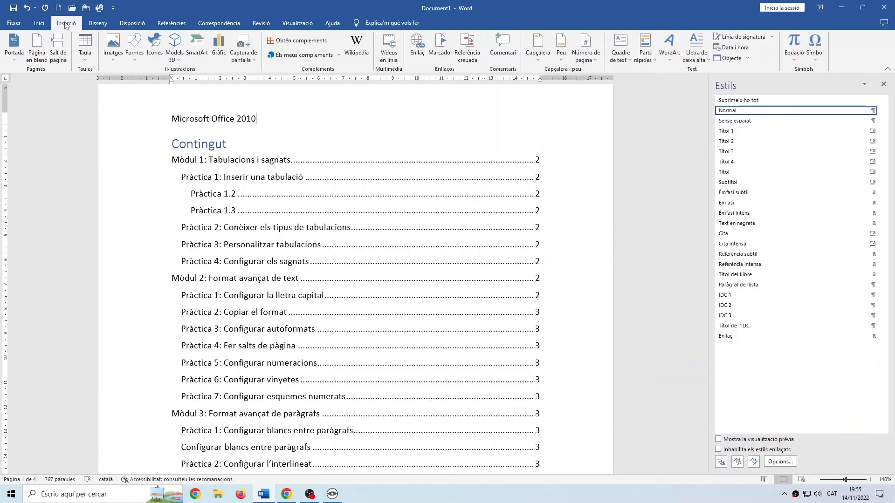
left_click(15, 64)
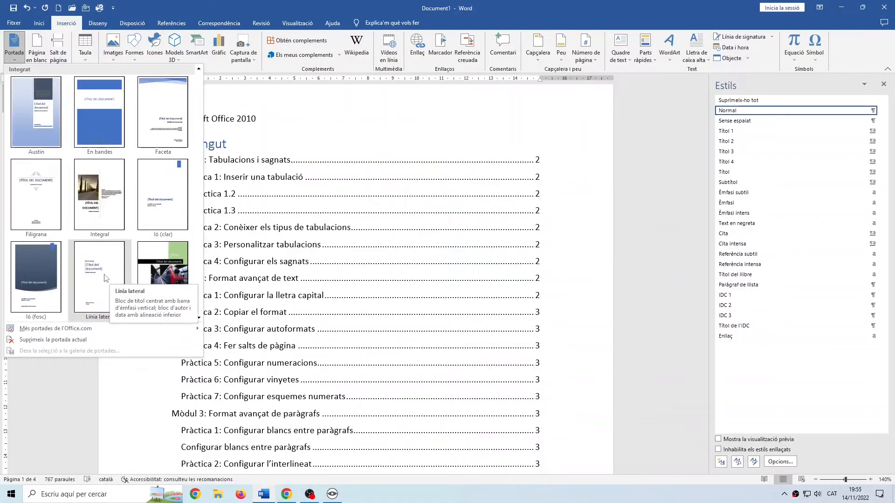
left_click(107, 120)
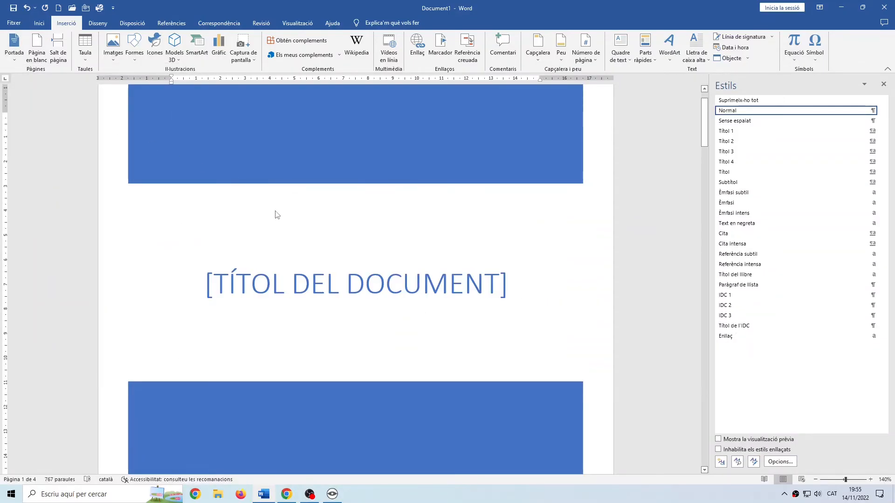
scroll(195, 247, "down", 6)
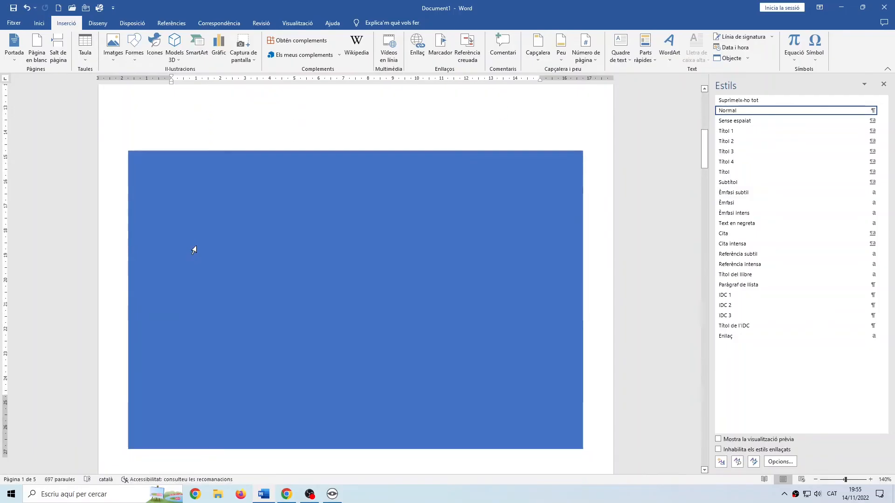
scroll(196, 247, "down", 8)
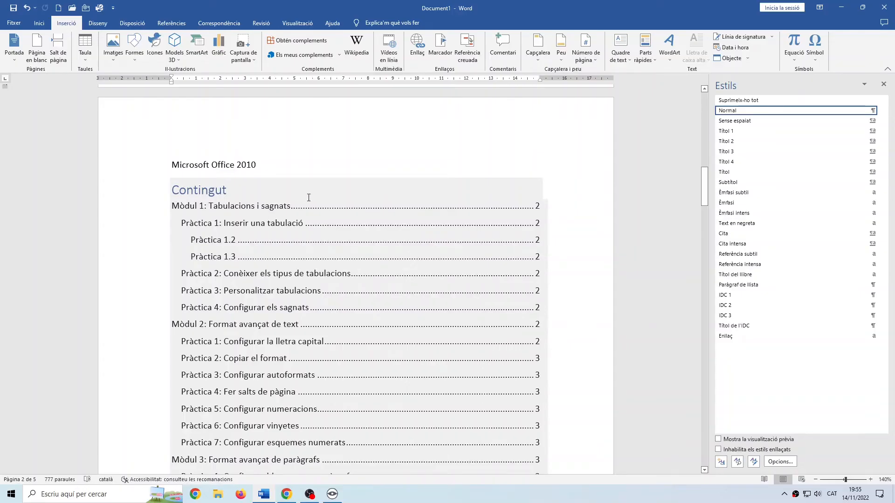
scroll(309, 197, "up", 2)
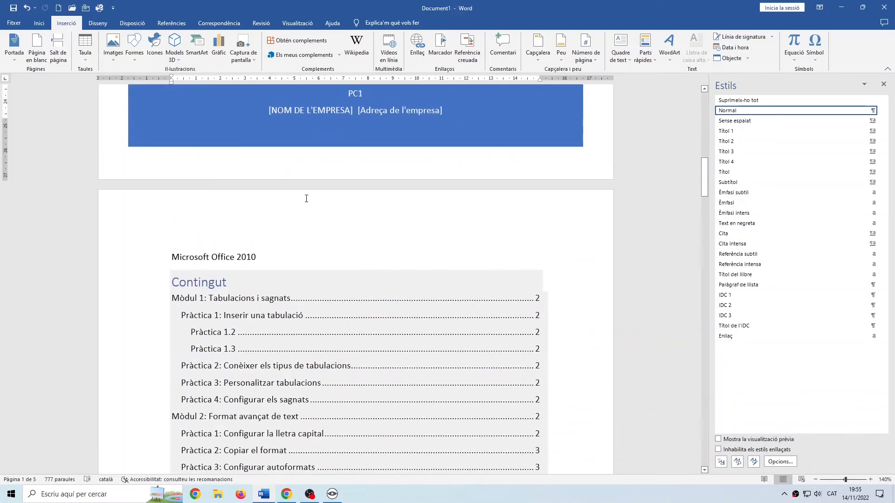
scroll(306, 198, "up", 7)
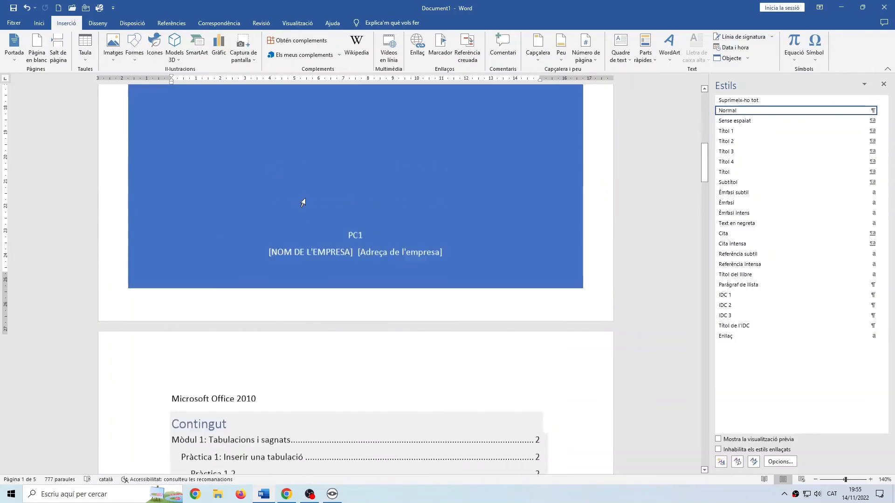
scroll(304, 200, "up", 3)
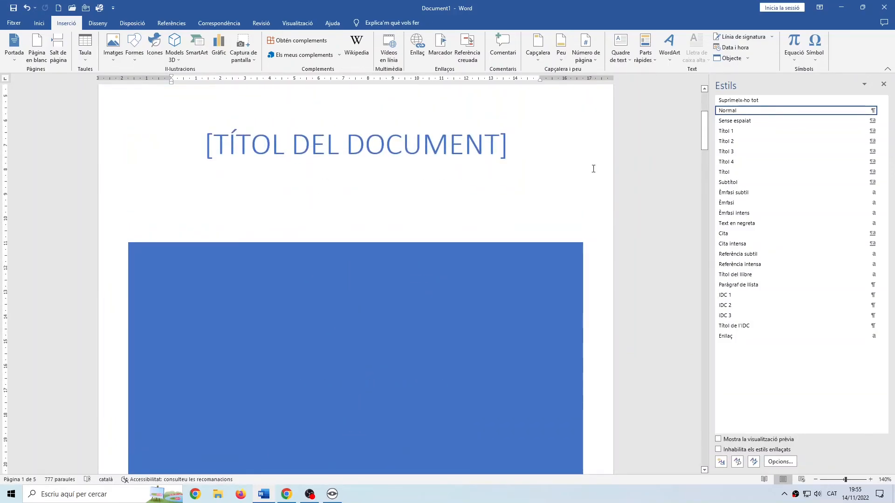
Close the Estils pane and move the "Microsoft Office 2010" line from above the index into the cover page's title field
left_click(884, 89)
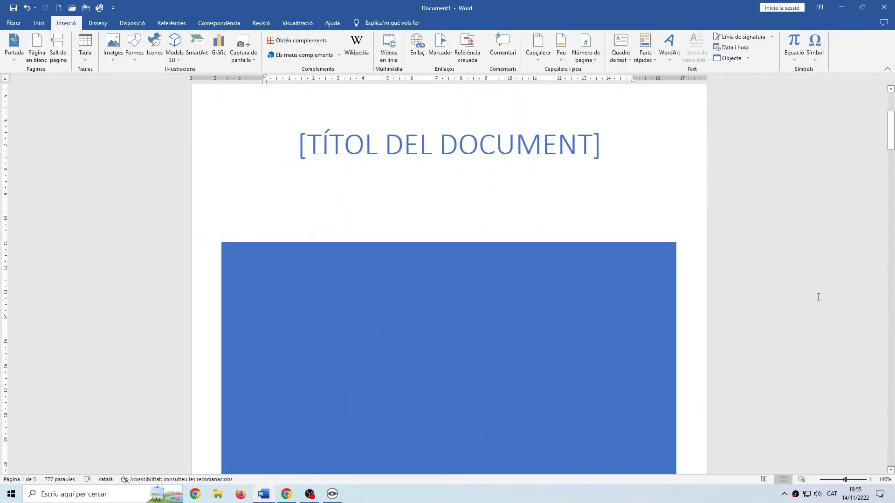
left_click(816, 480)
left_click(816, 479)
left_click(816, 480)
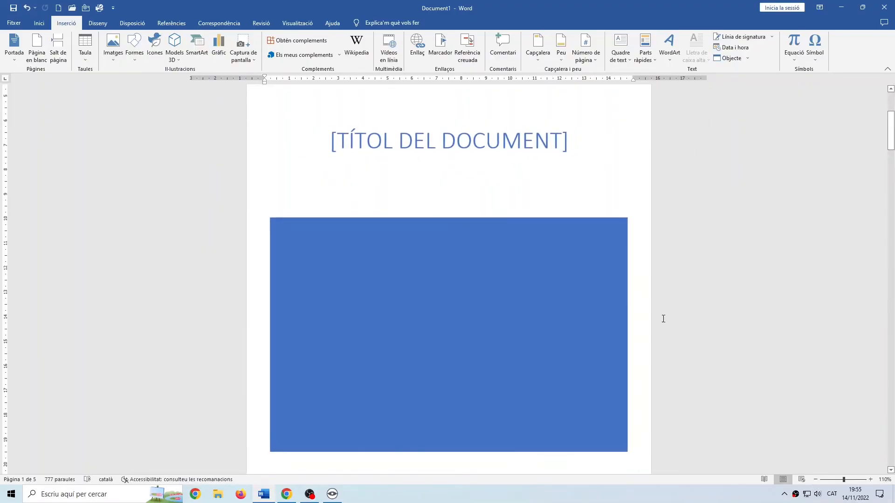
left_click(289, 140)
scroll(443, 144, "up", 2)
scroll(443, 145, "up", 1)
triple_click(527, 132)
key("ctrl+c")
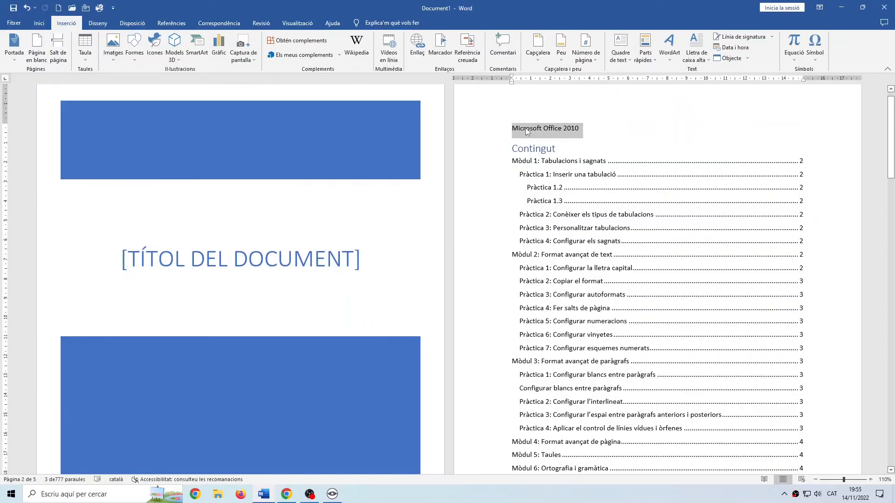
key("Delete")
left_click(258, 261)
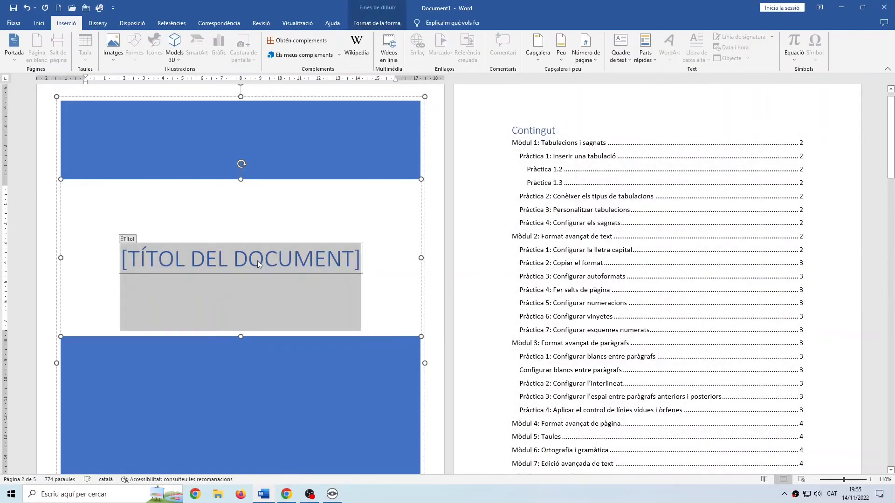
key("ctrl+v")
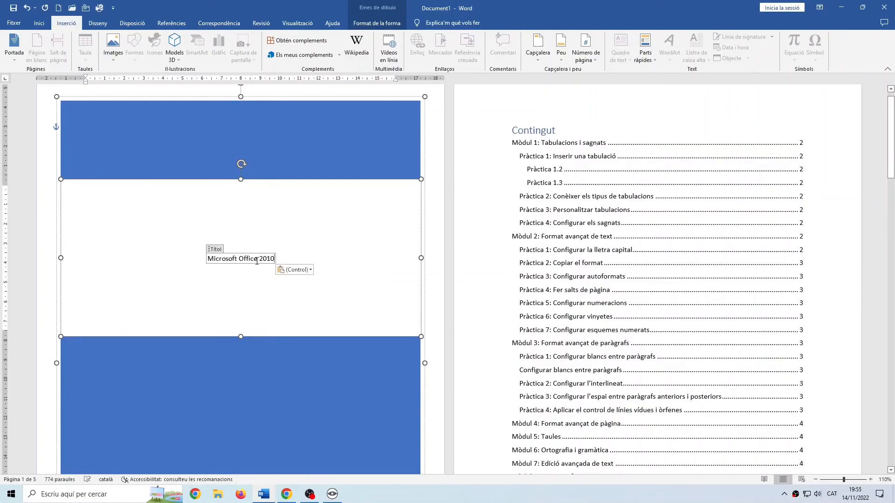
Enlarge the cover title "Microsoft Office 2010" to 48 pt
triple_click(273, 261)
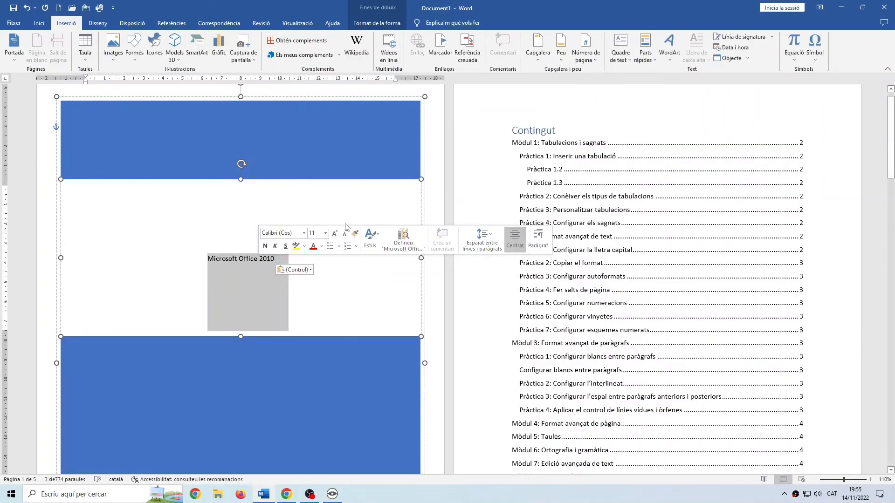
left_click(334, 233)
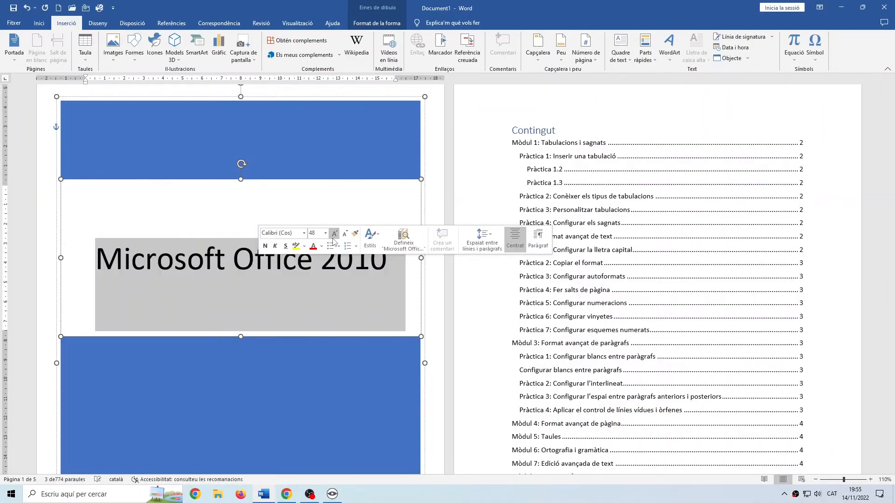
left_click(439, 100)
Delete the company name, author and company address fields from the cover page's lower blue block
scroll(428, 202, "down", 5)
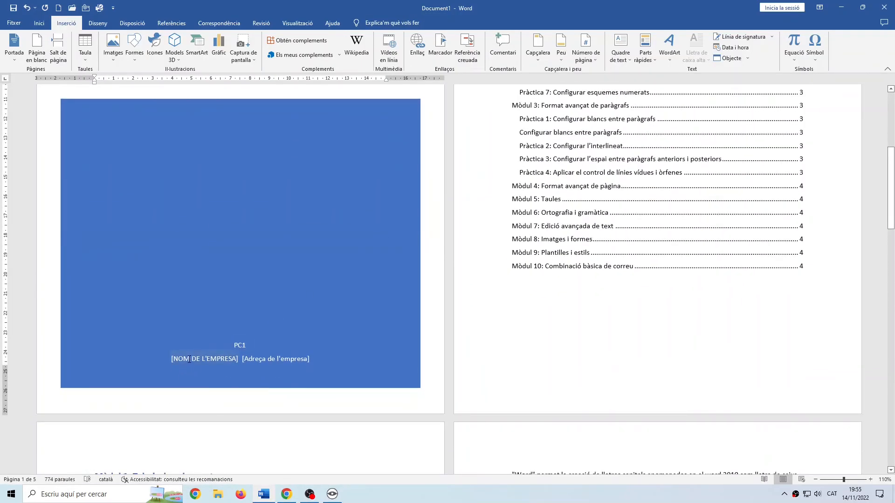
left_click(188, 361)
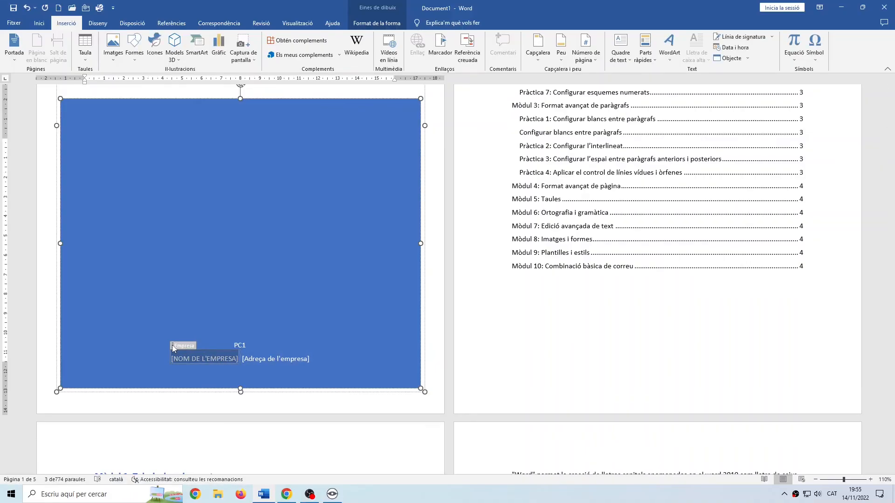
key("Delete")
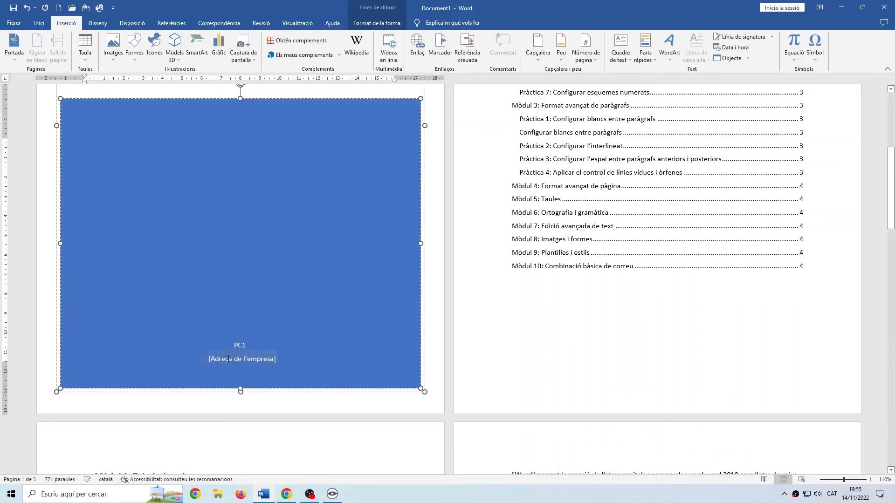
left_click(241, 346)
left_click(237, 336)
key("Delete")
left_click(234, 359)
left_click(217, 347)
key("Delete")
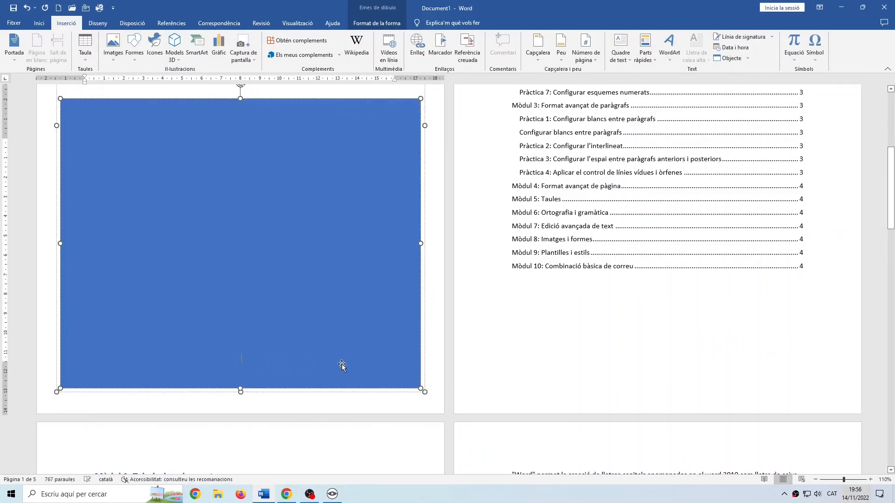
Examine the finished cover page and the index page beside it, then view the cover at 130% zoom
scroll(466, 368, "up", 1)
scroll(466, 368, "up", 5)
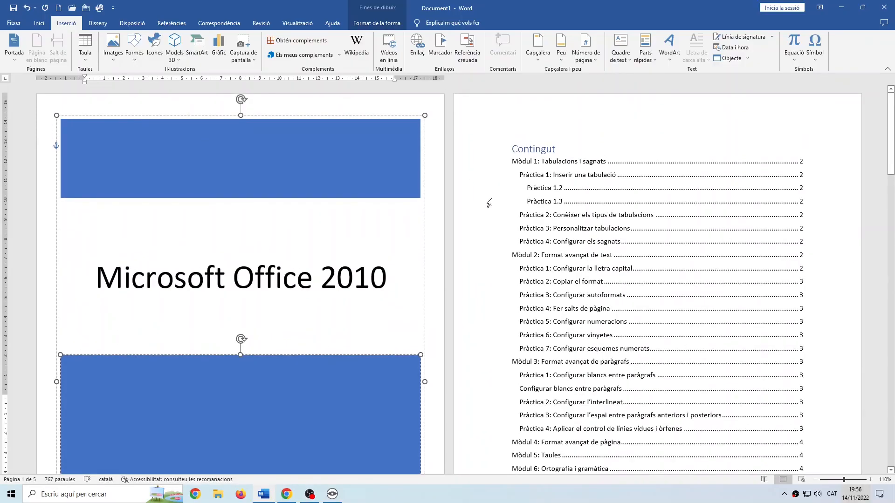
scroll(476, 269, "down", 6)
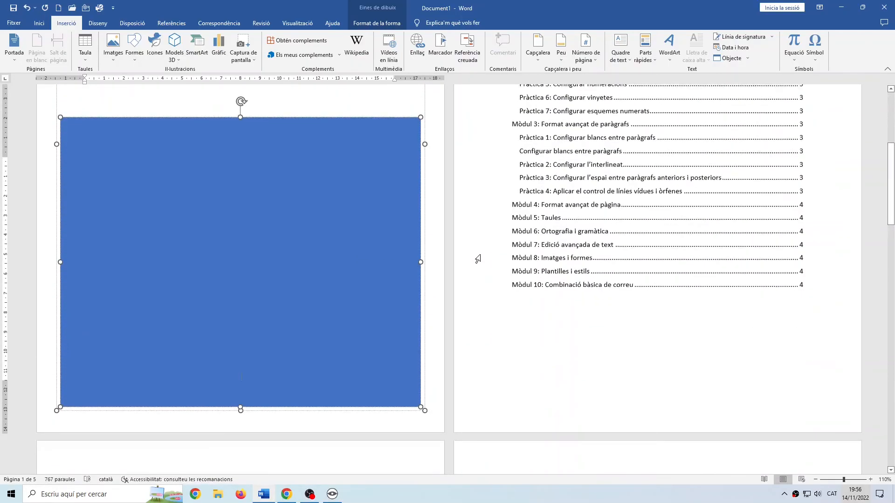
scroll(478, 259, "down", 2)
scroll(478, 259, "up", 2)
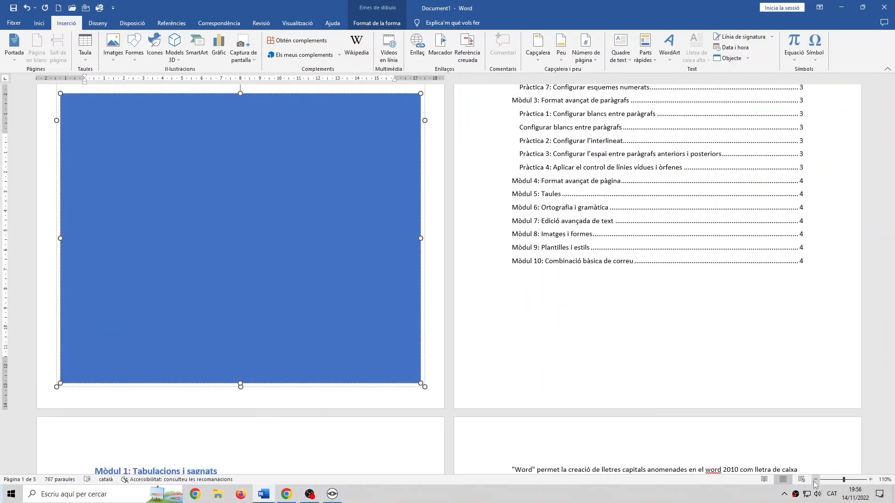
left_click(870, 480)
left_click(870, 480)
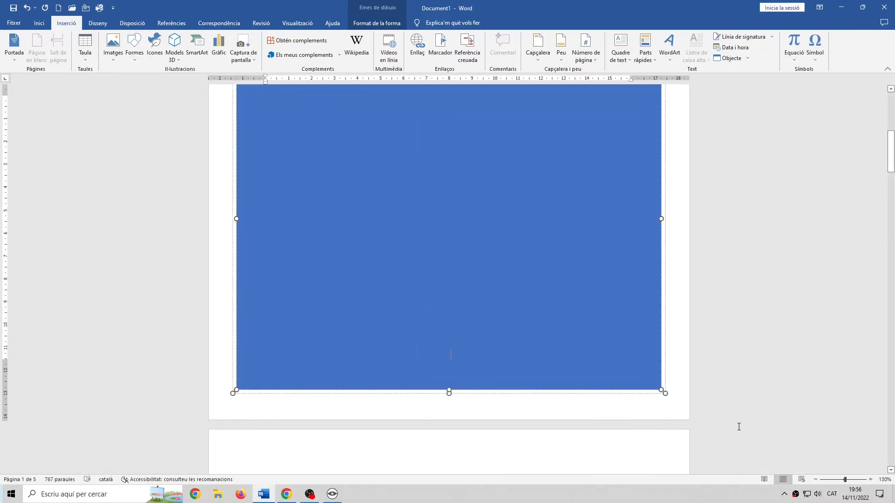
scroll(739, 427, "up", 5)
scroll(739, 427, "down", 3)
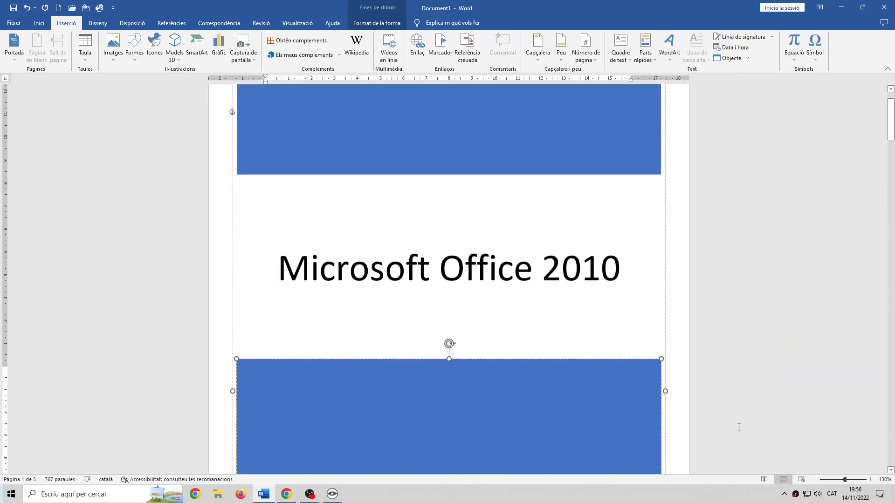